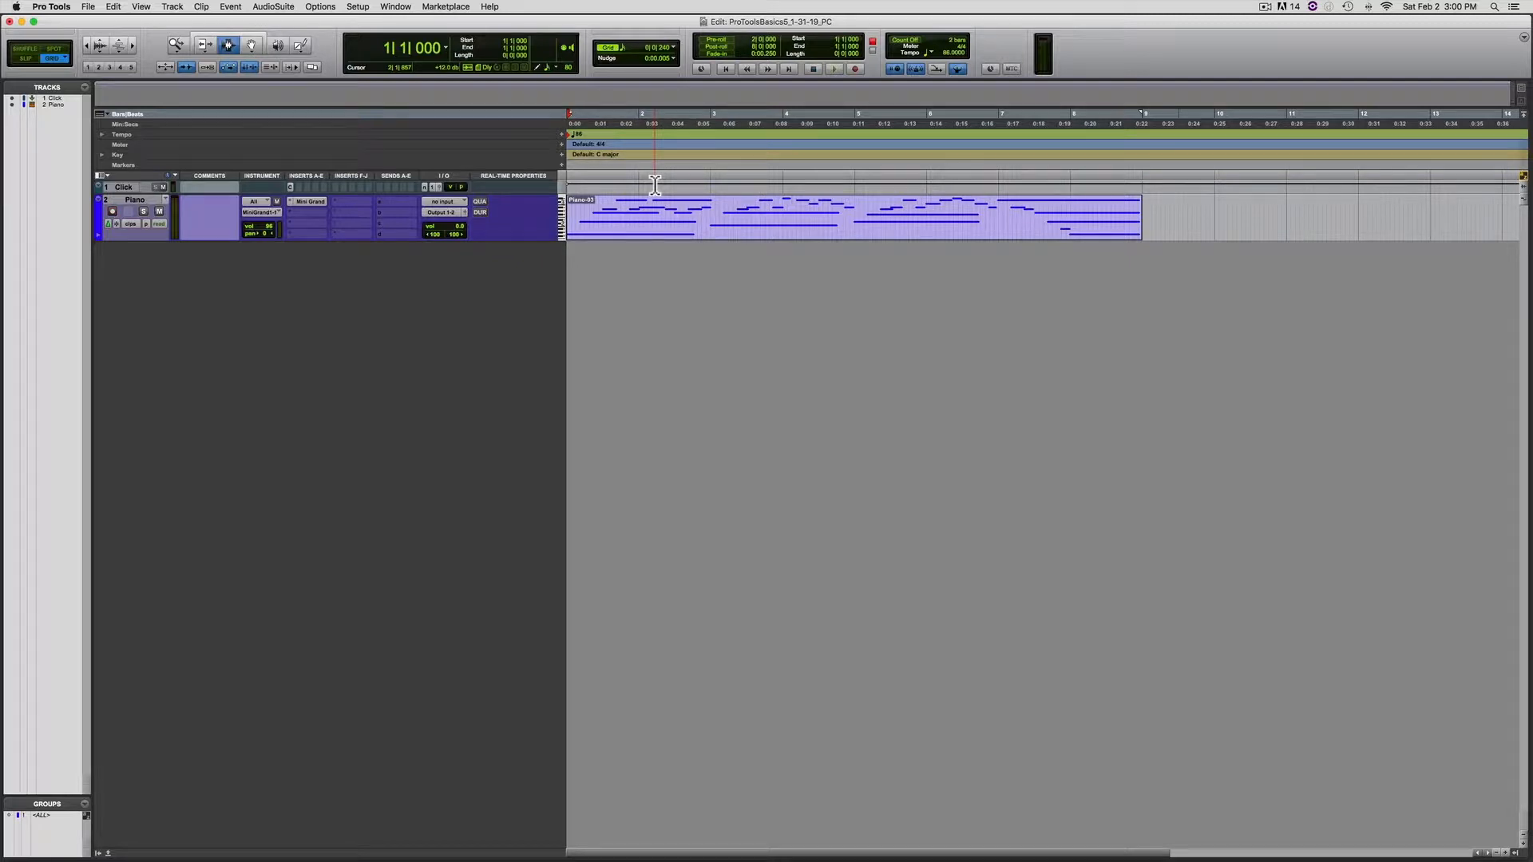
Switch the Piano track's view to notes and return it to clips.
key(space)
click(129, 221)
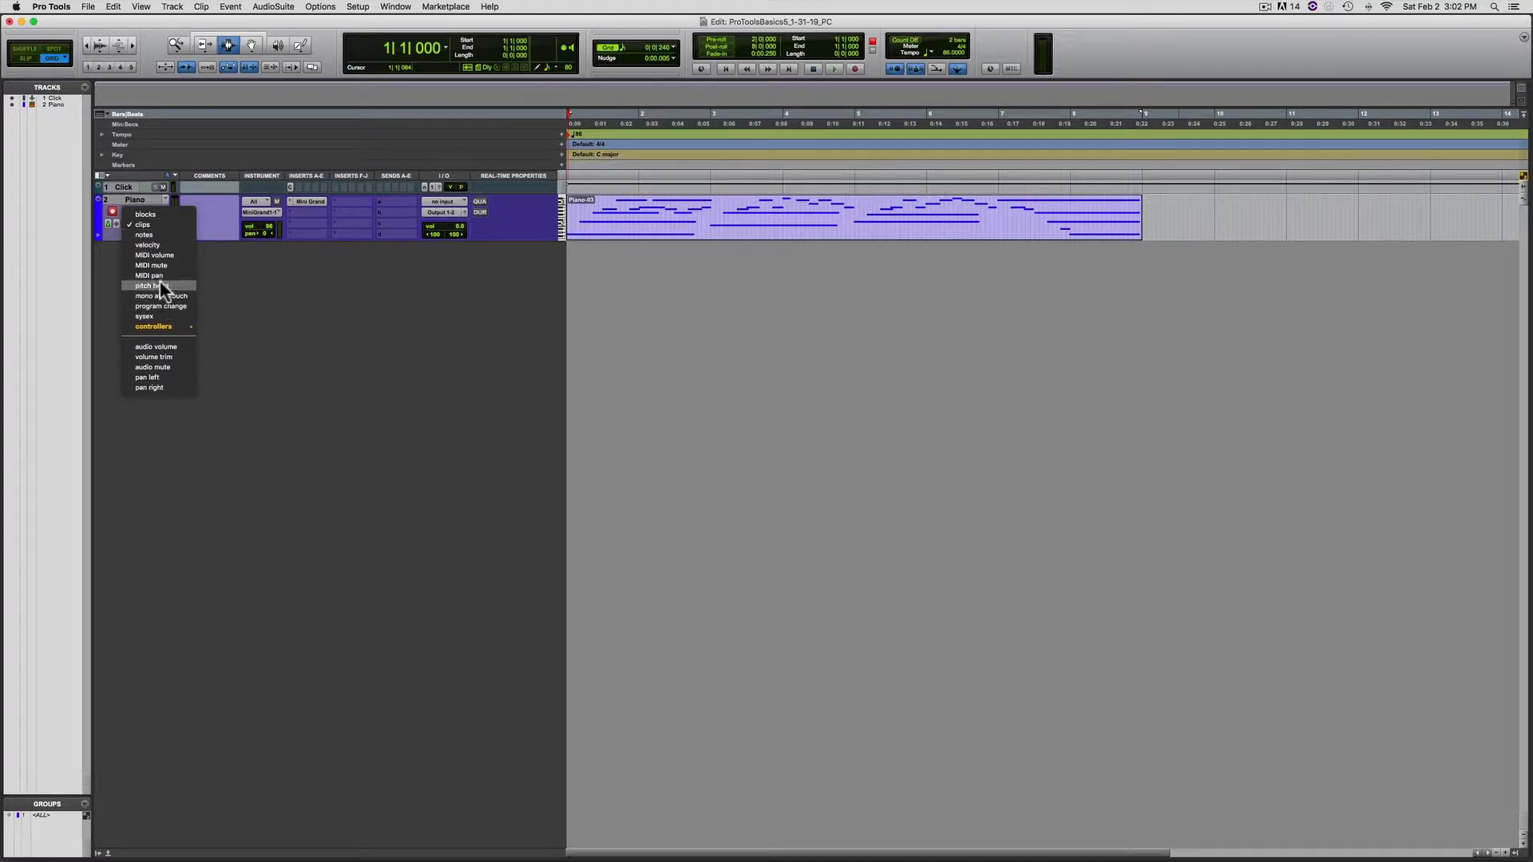
click(154, 231)
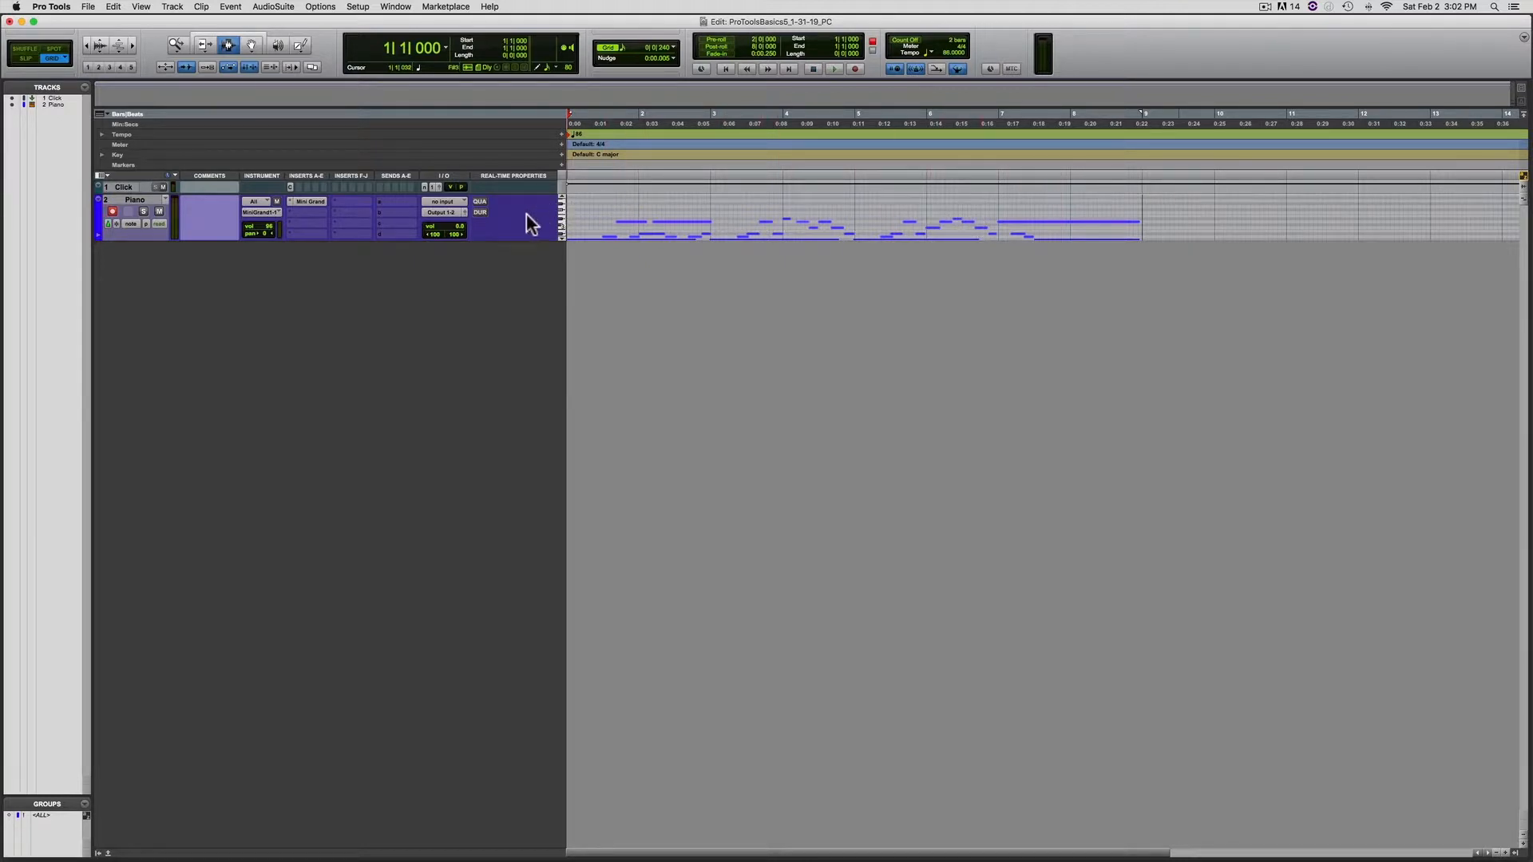
click(132, 222)
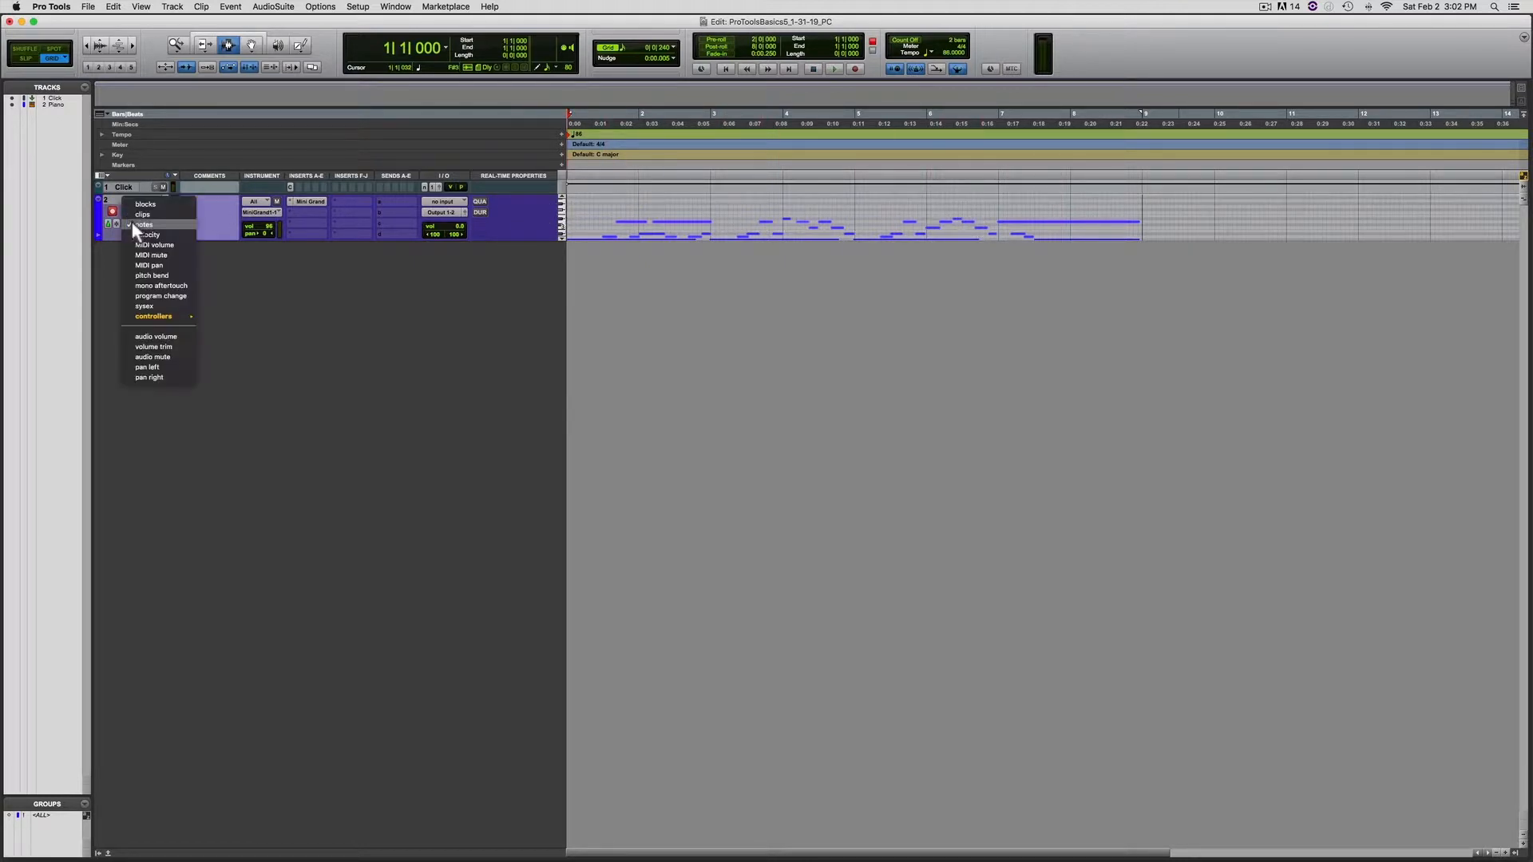
click(133, 214)
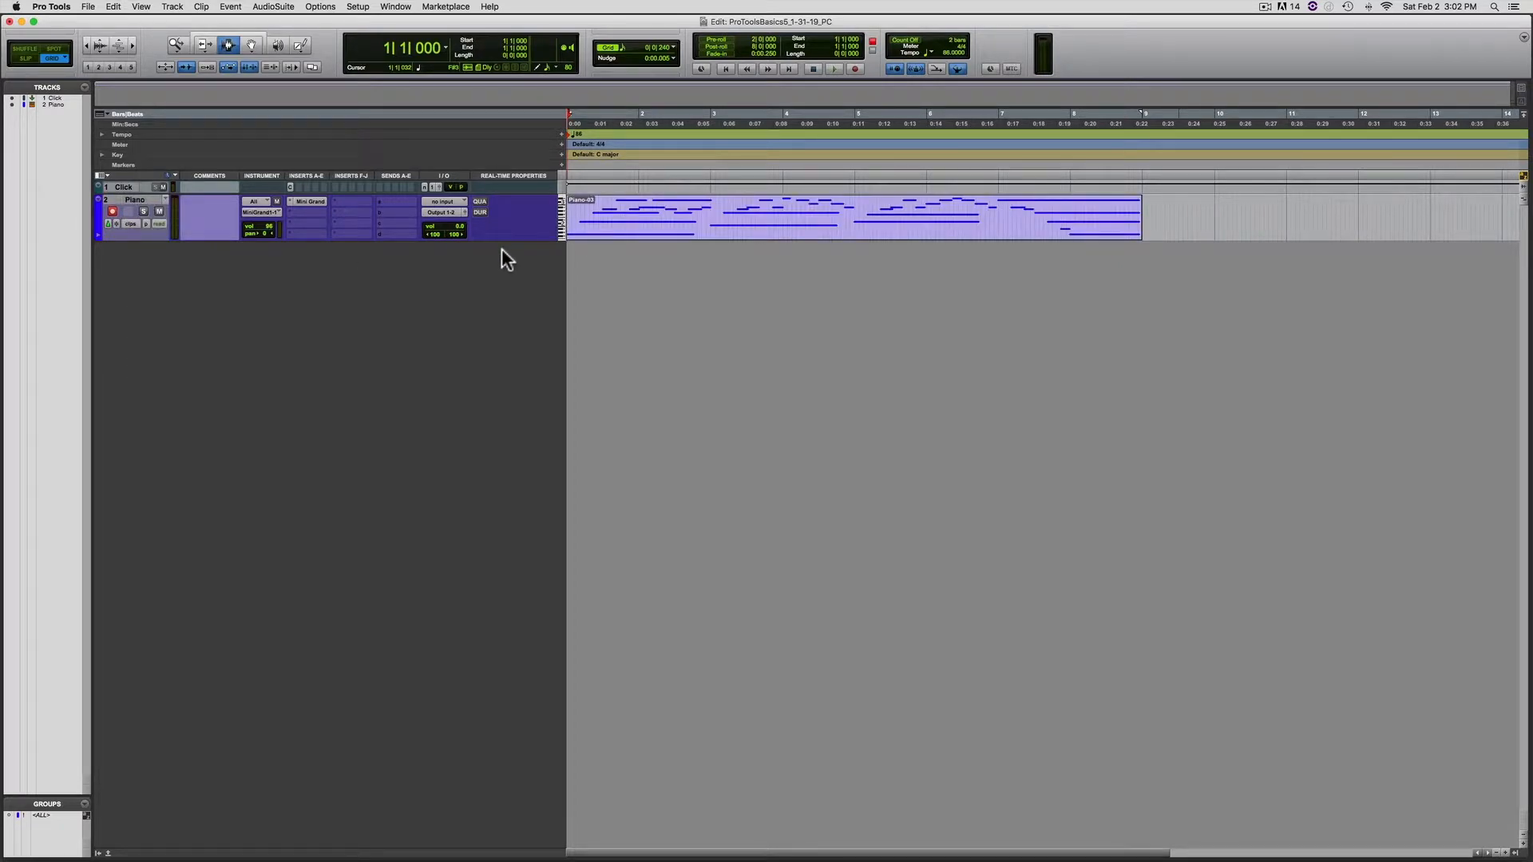
Open the Piano track in a separate MIDI Editor window, reposition the window and close it.
click(406, 8)
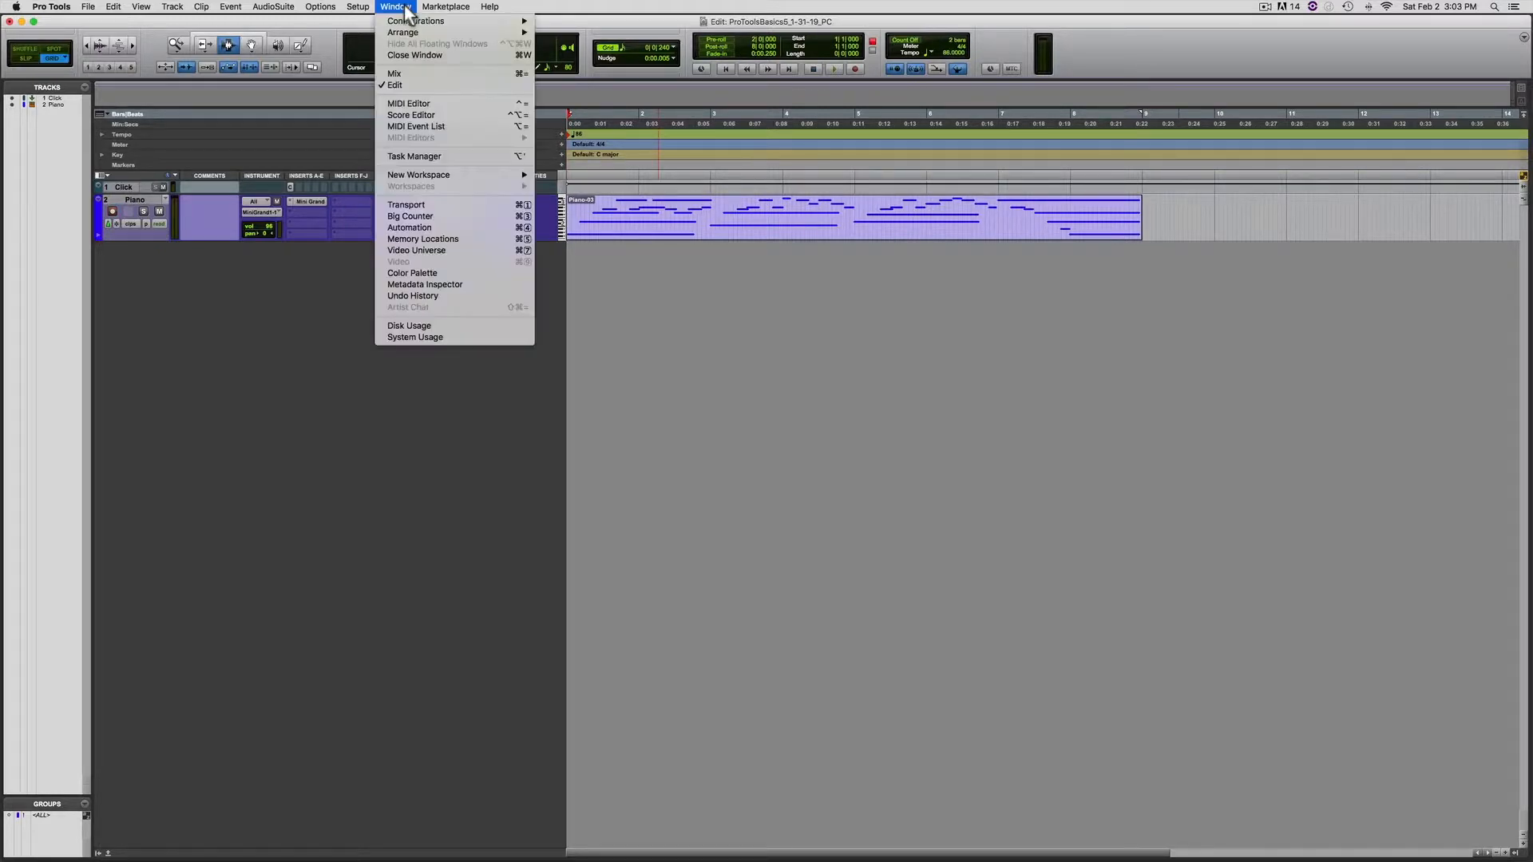
click(414, 102)
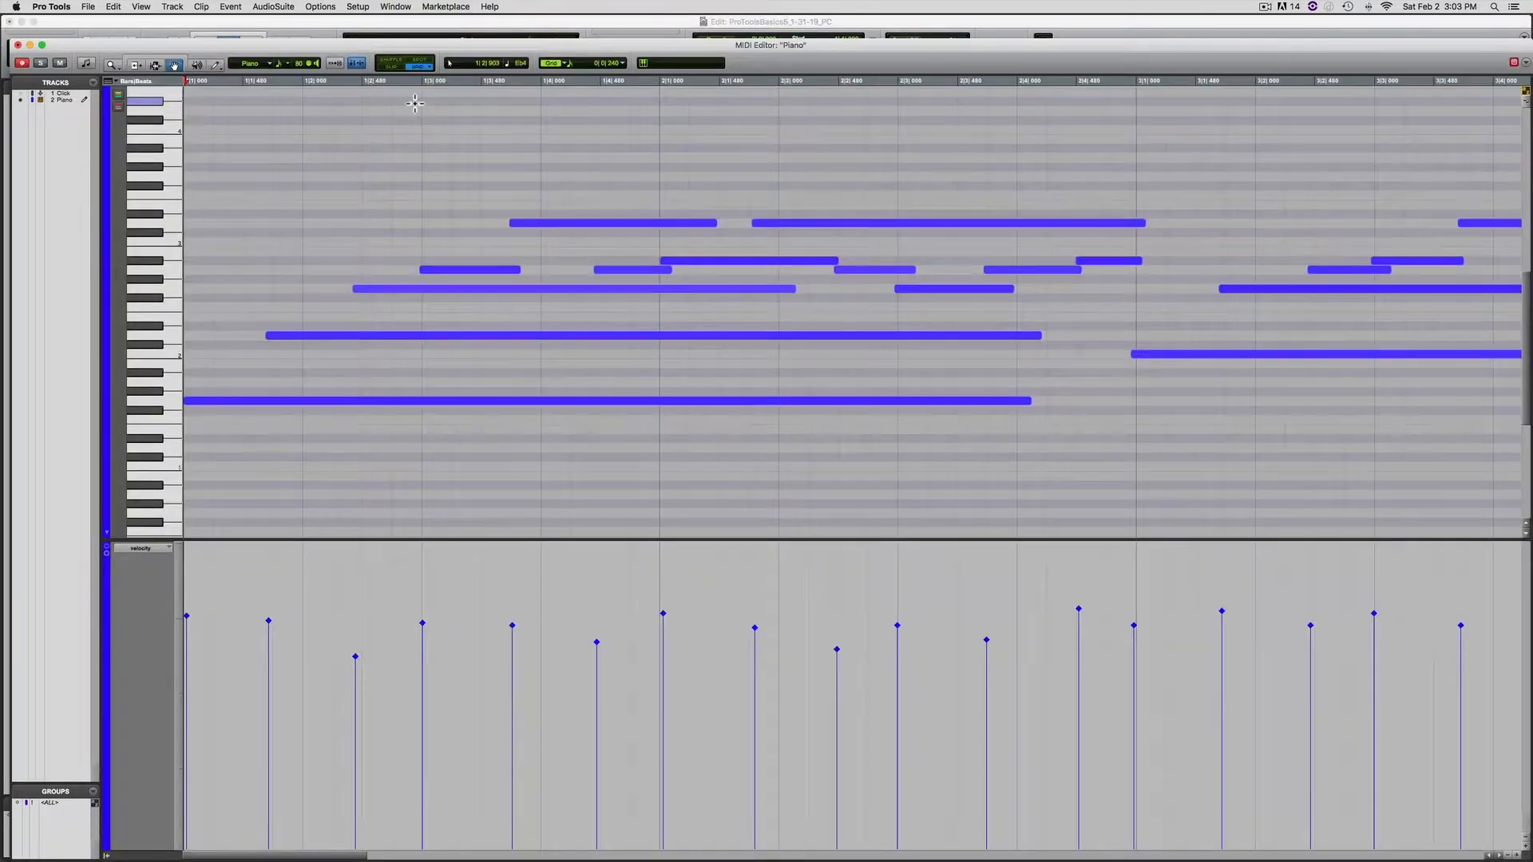
mouse_move(344, 46)
mouse_down()
mouse_move(369, 56)
mouse_move(323, 37)
mouse_up()
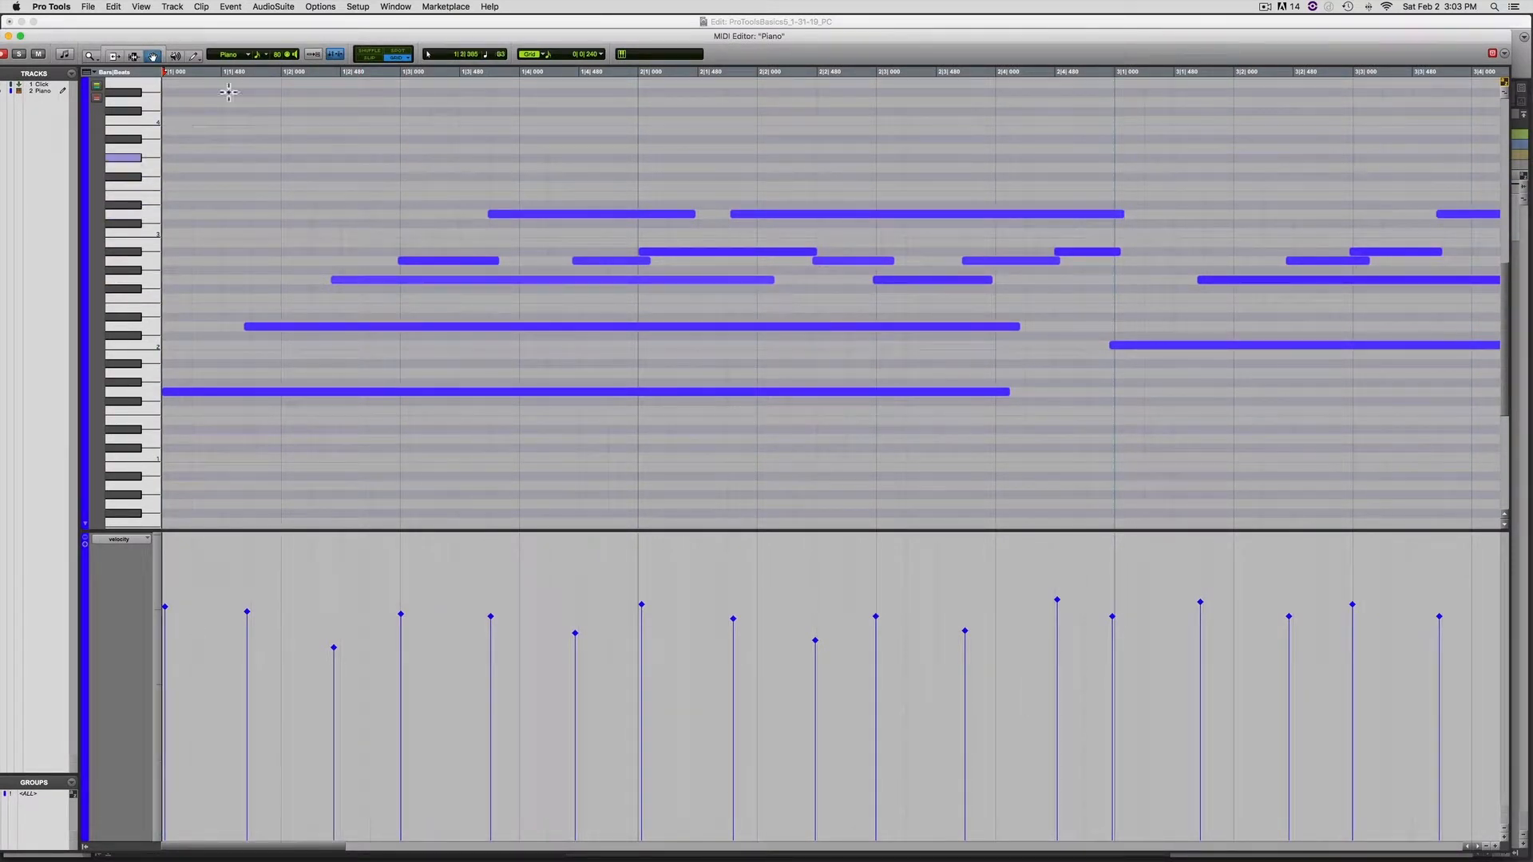
drag(46, 39, 79, 44)
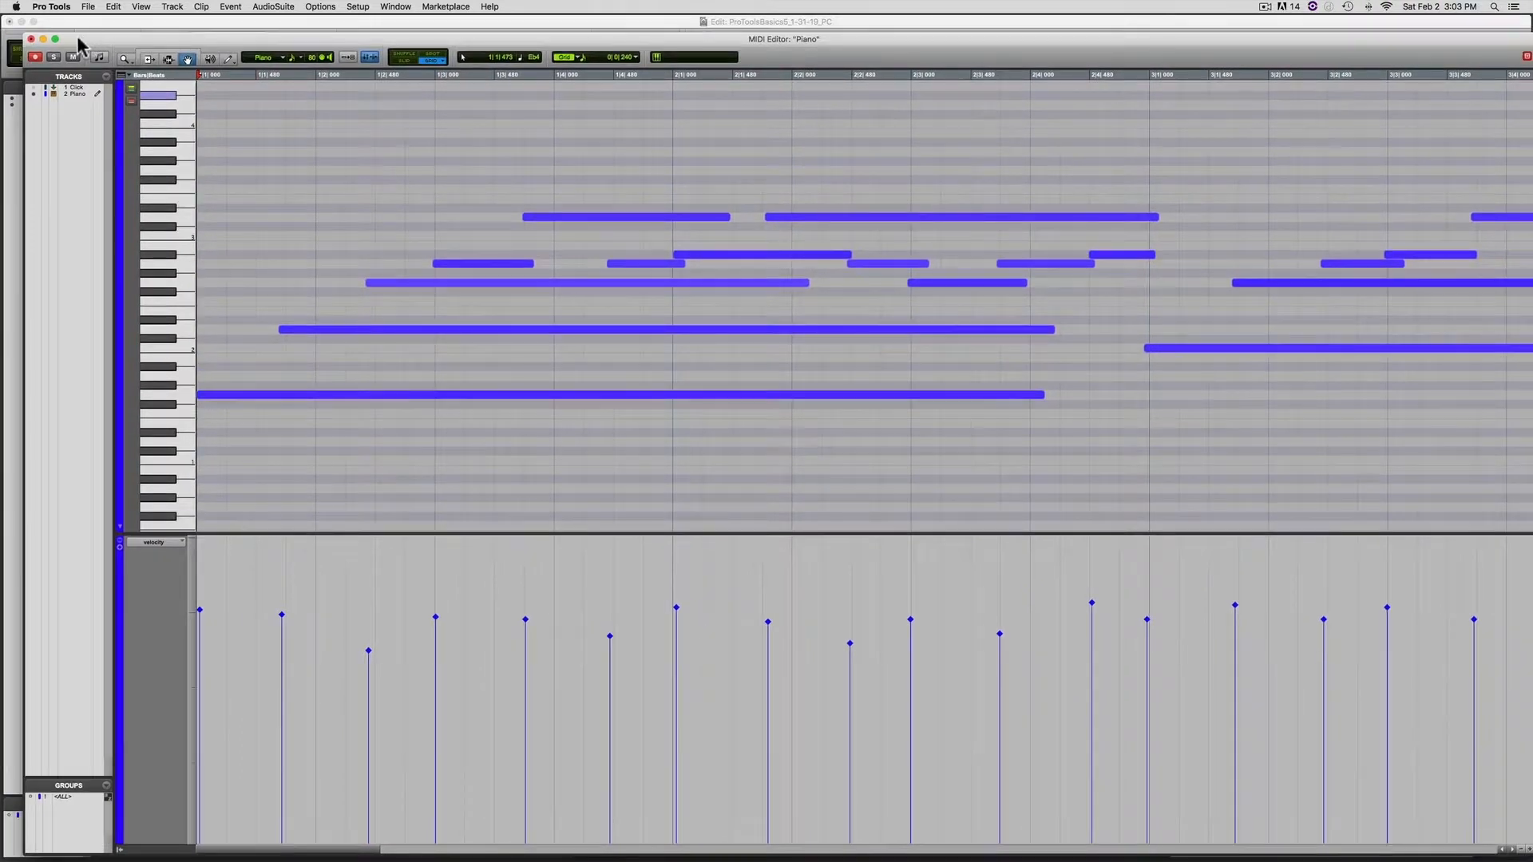
click(31, 39)
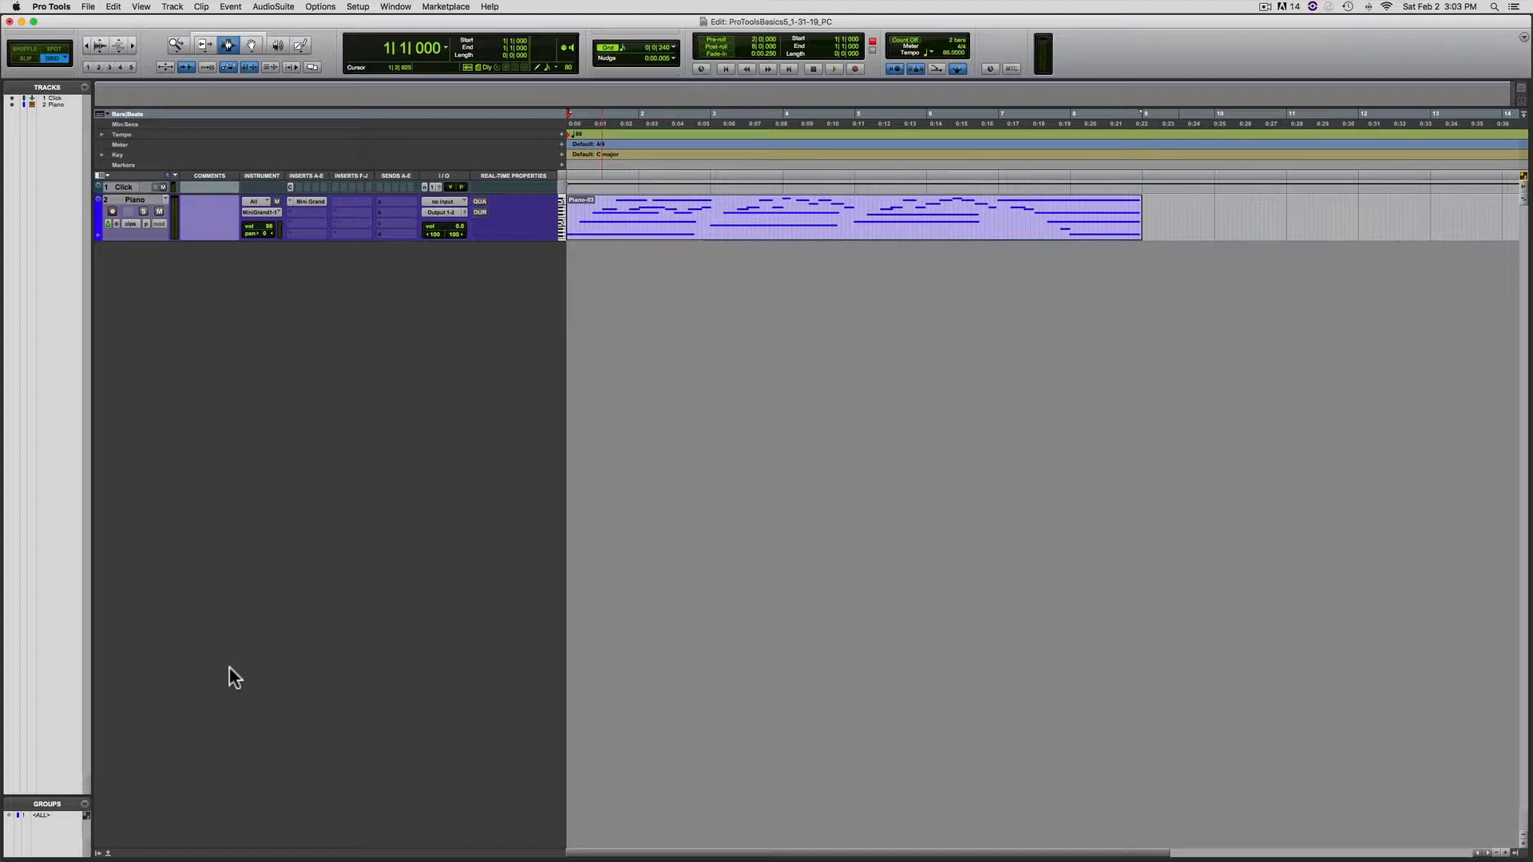
Show the docked MIDI editor beneath the tracks in the Edit window and reduce its height slightly.
click(107, 853)
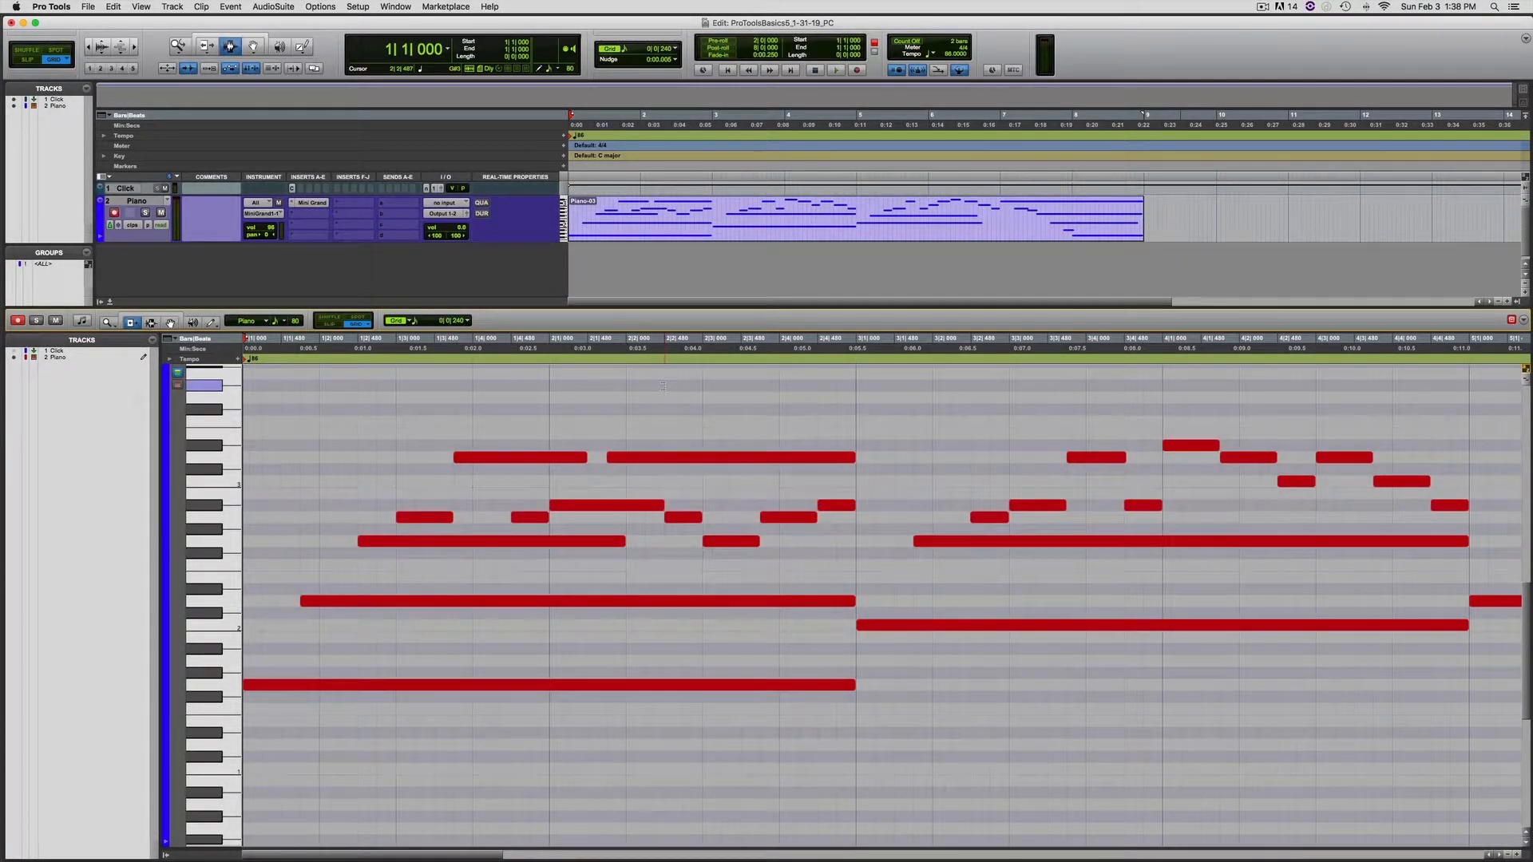
scroll(631, 389, up, 1)
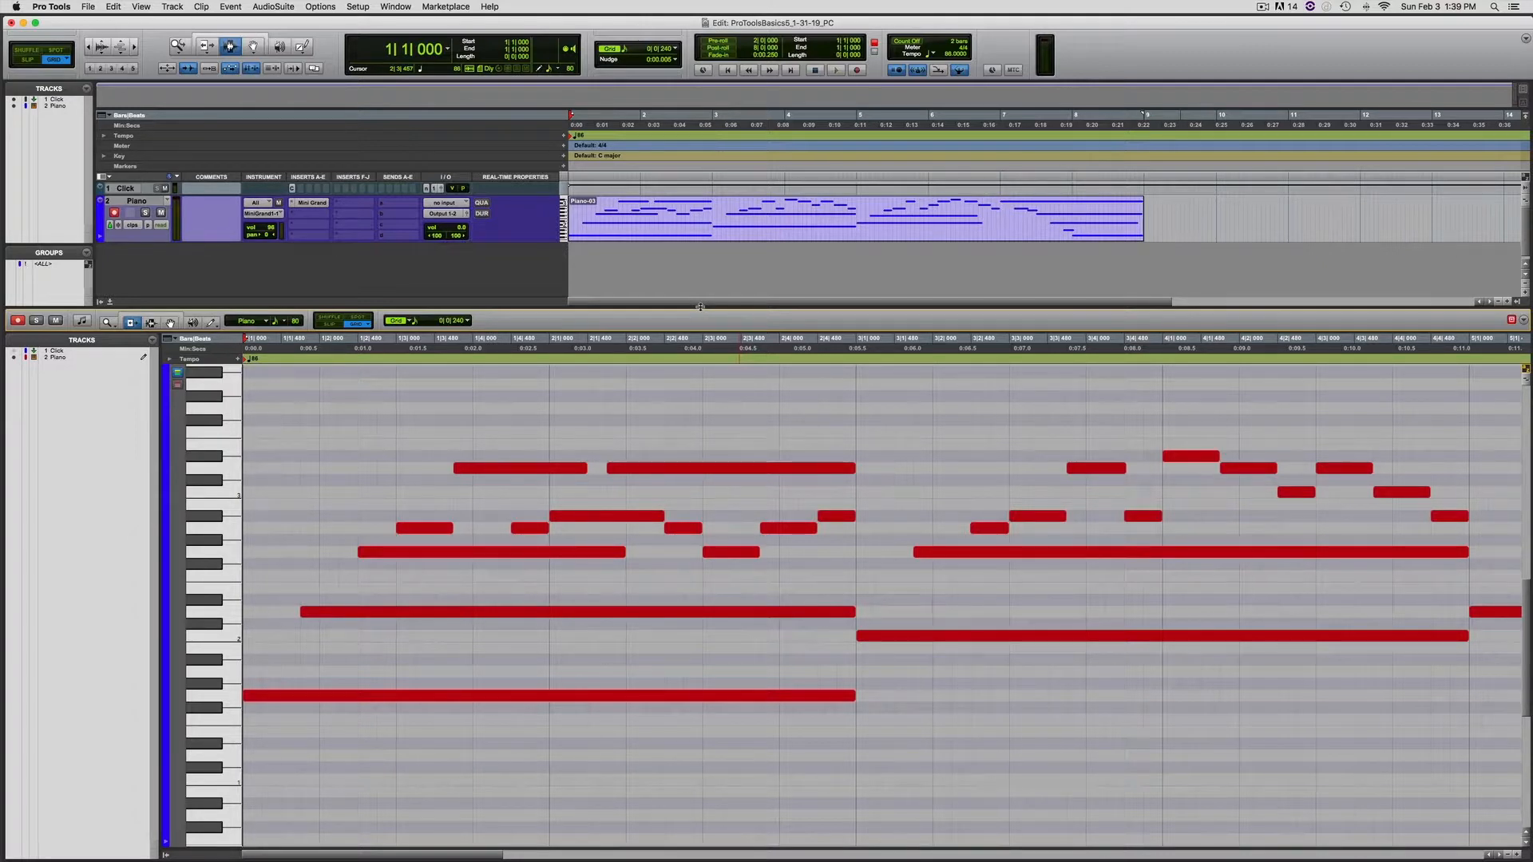
drag(700, 307, 682, 338)
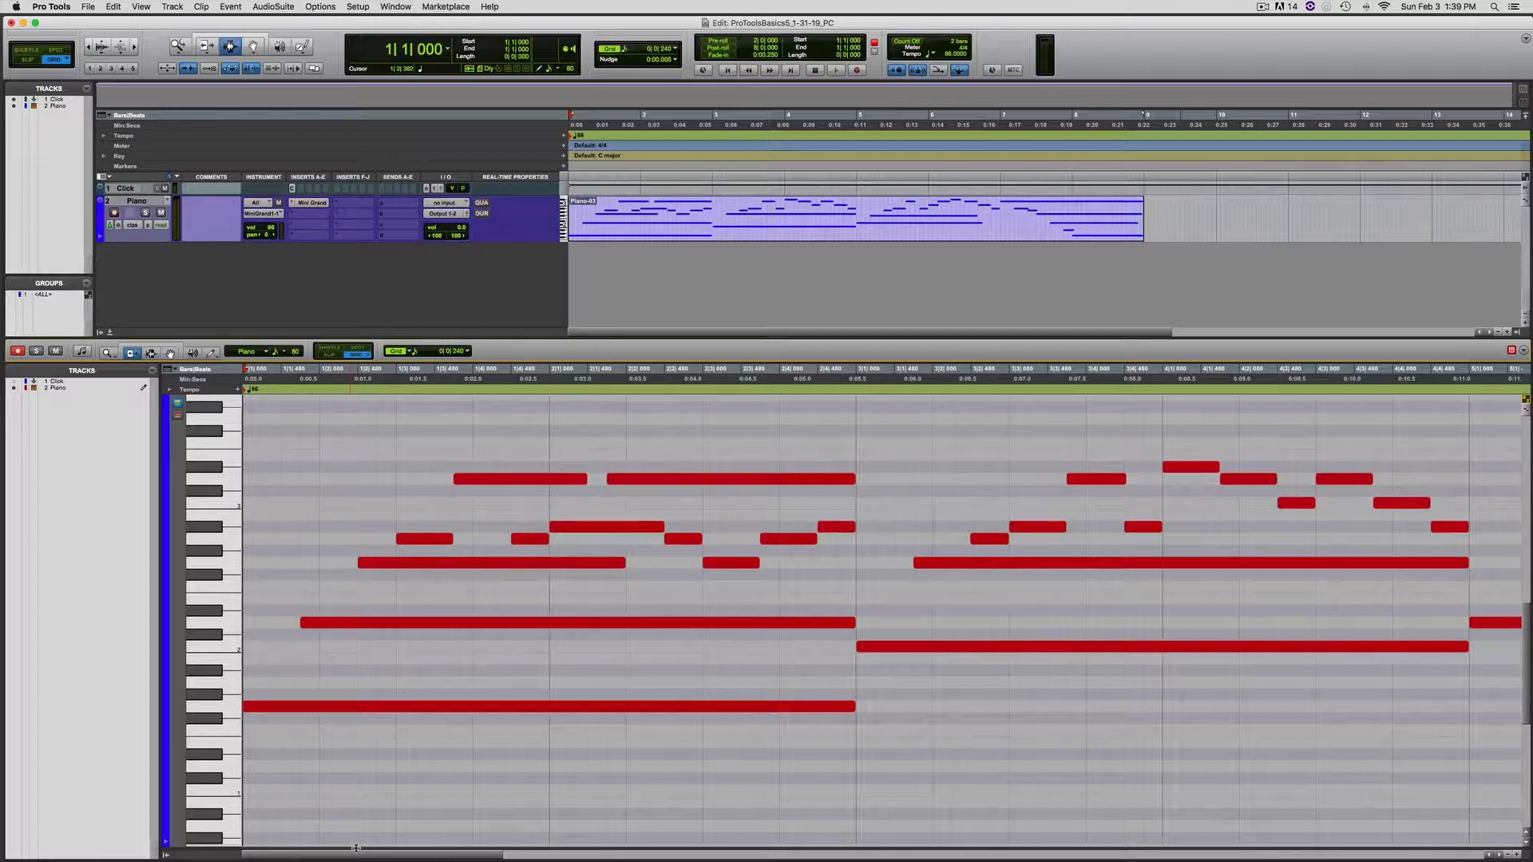
Reveal the audio volume and velocity lanes beneath the piano notes, and hide them again.
drag(356, 848, 356, 730)
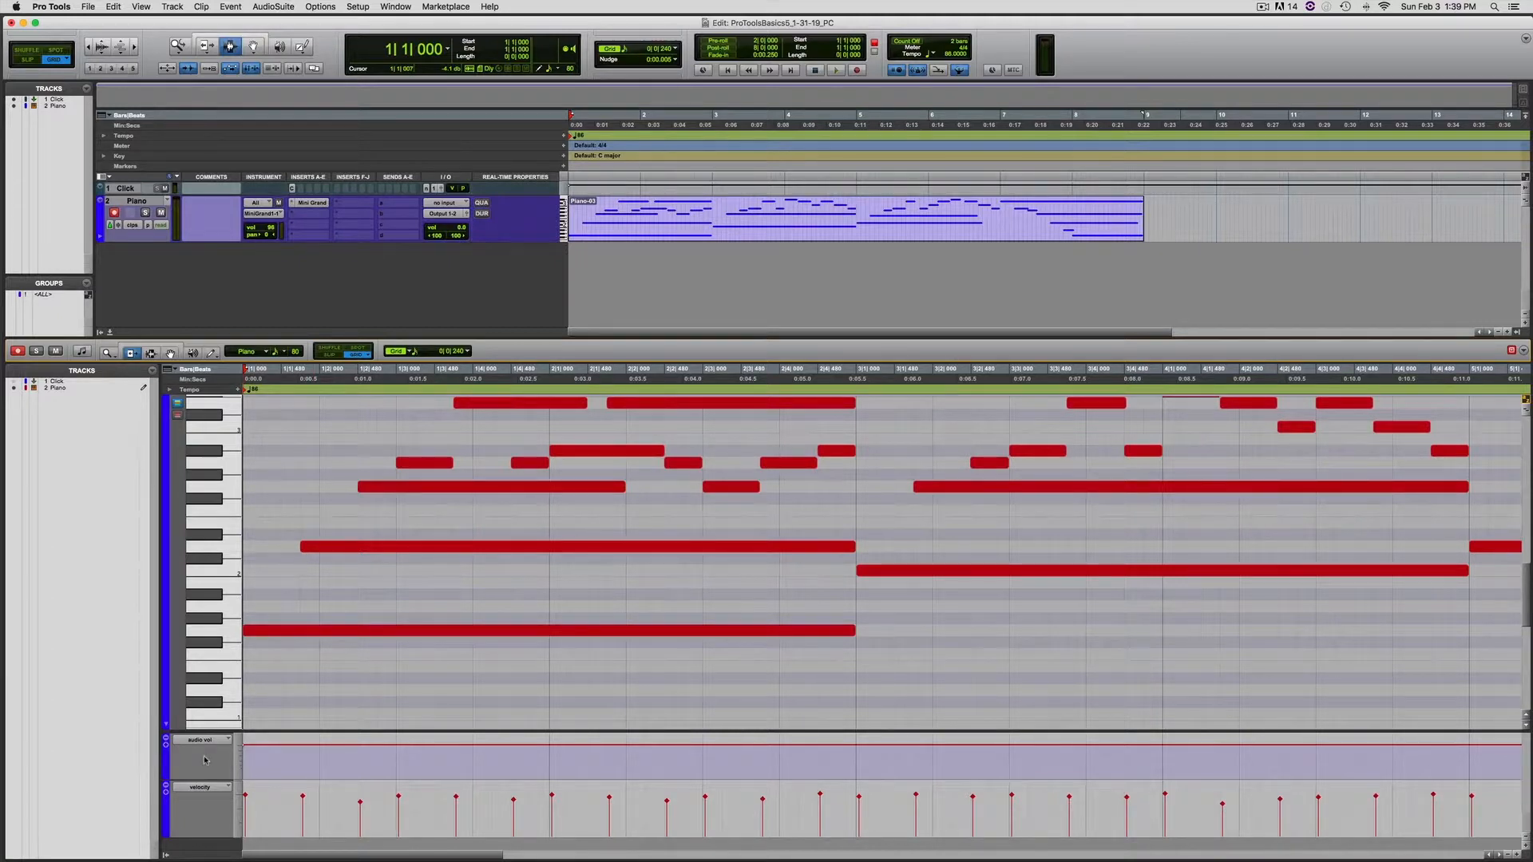
click(166, 726)
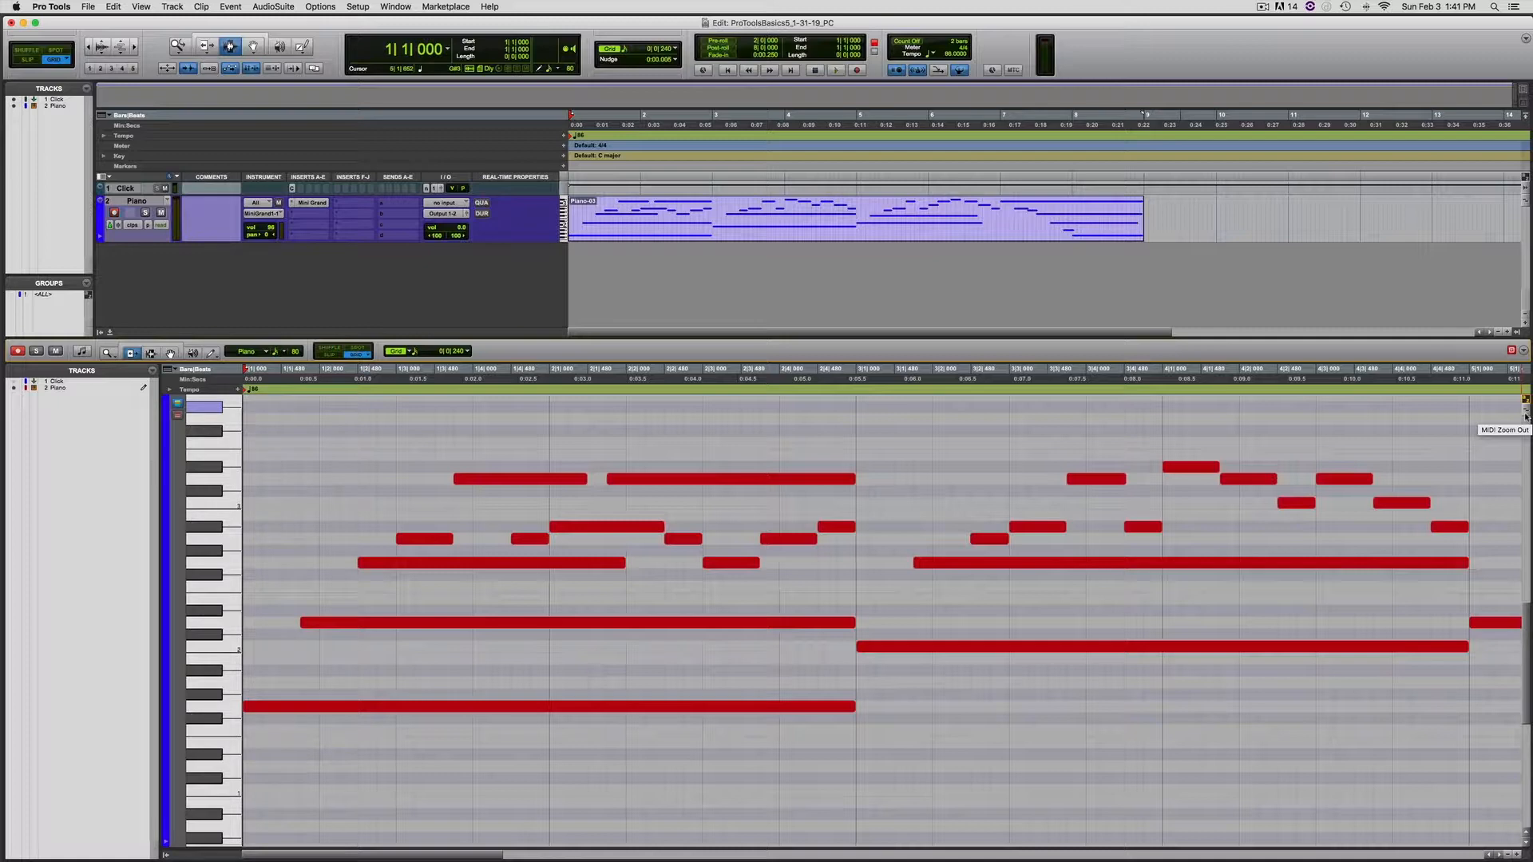
Zoom the docked MIDI editor's notes vertically out and in to compare their display heights.
click(1524, 416)
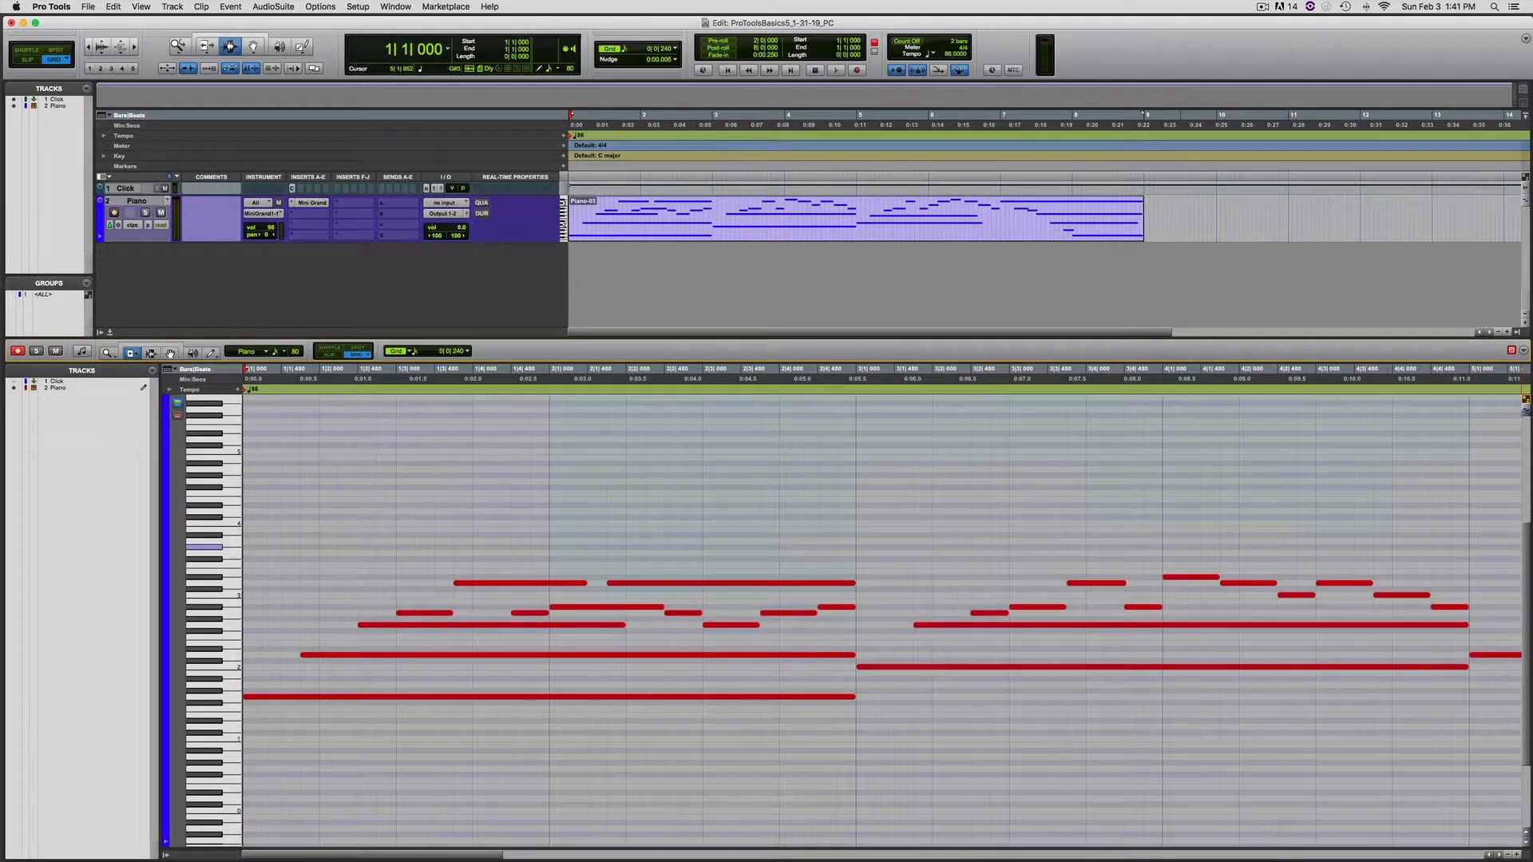
click(1526, 409)
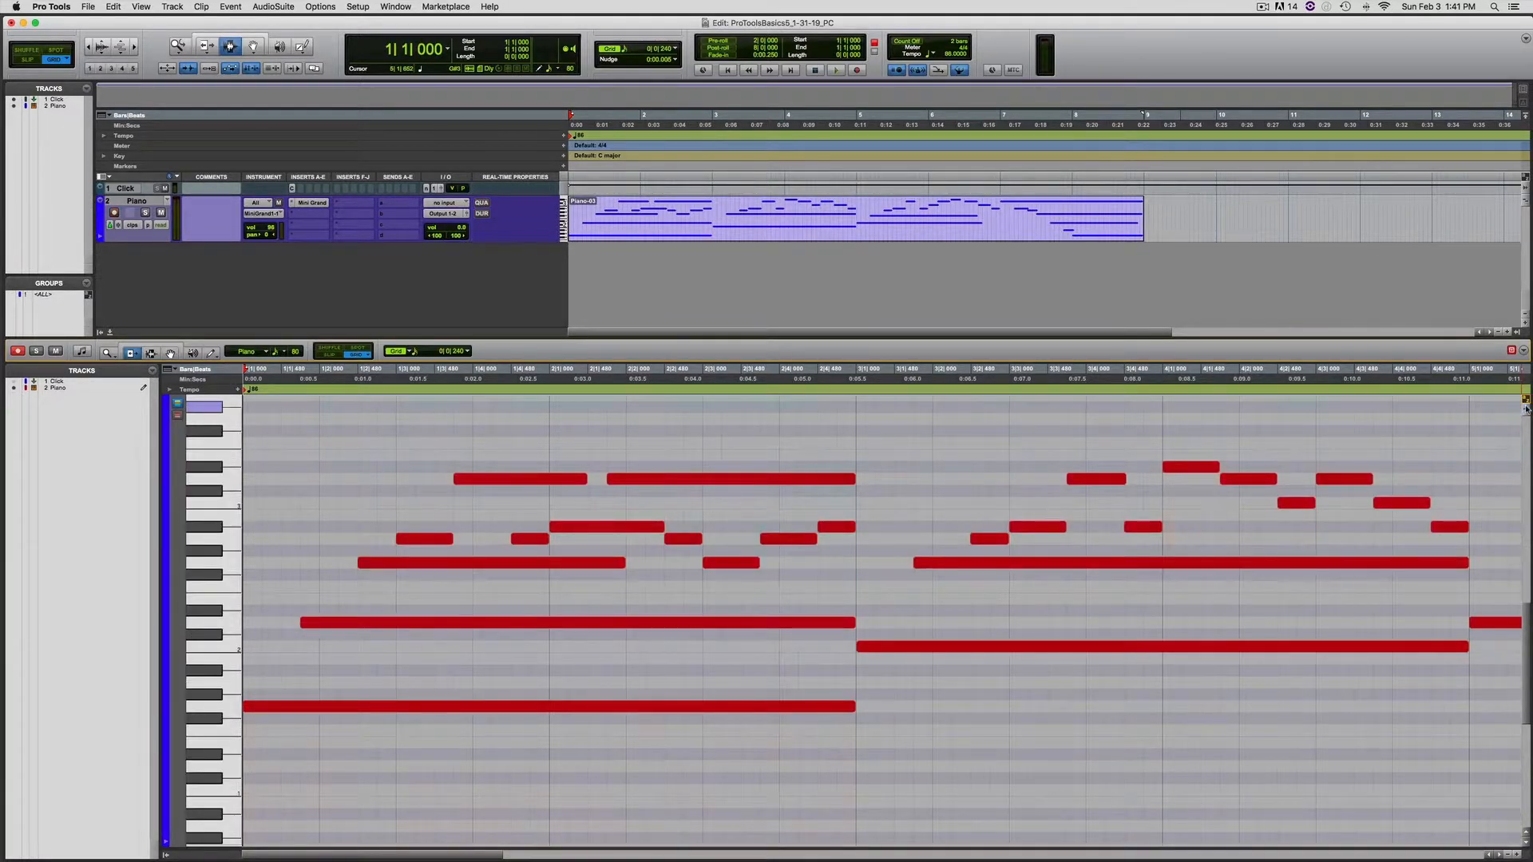
click(1525, 415)
click(1524, 414)
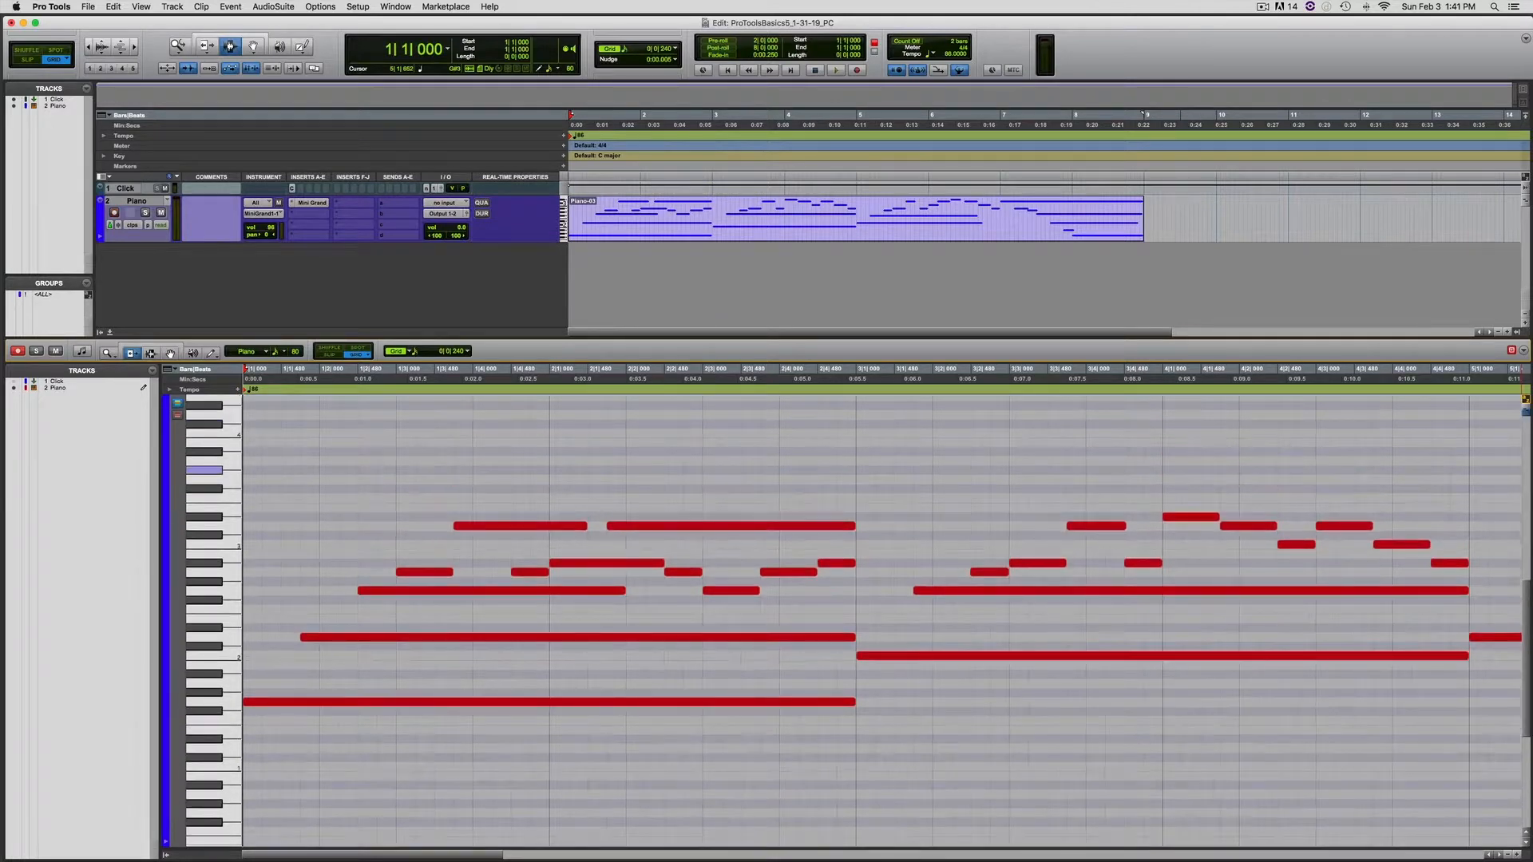
click(1525, 415)
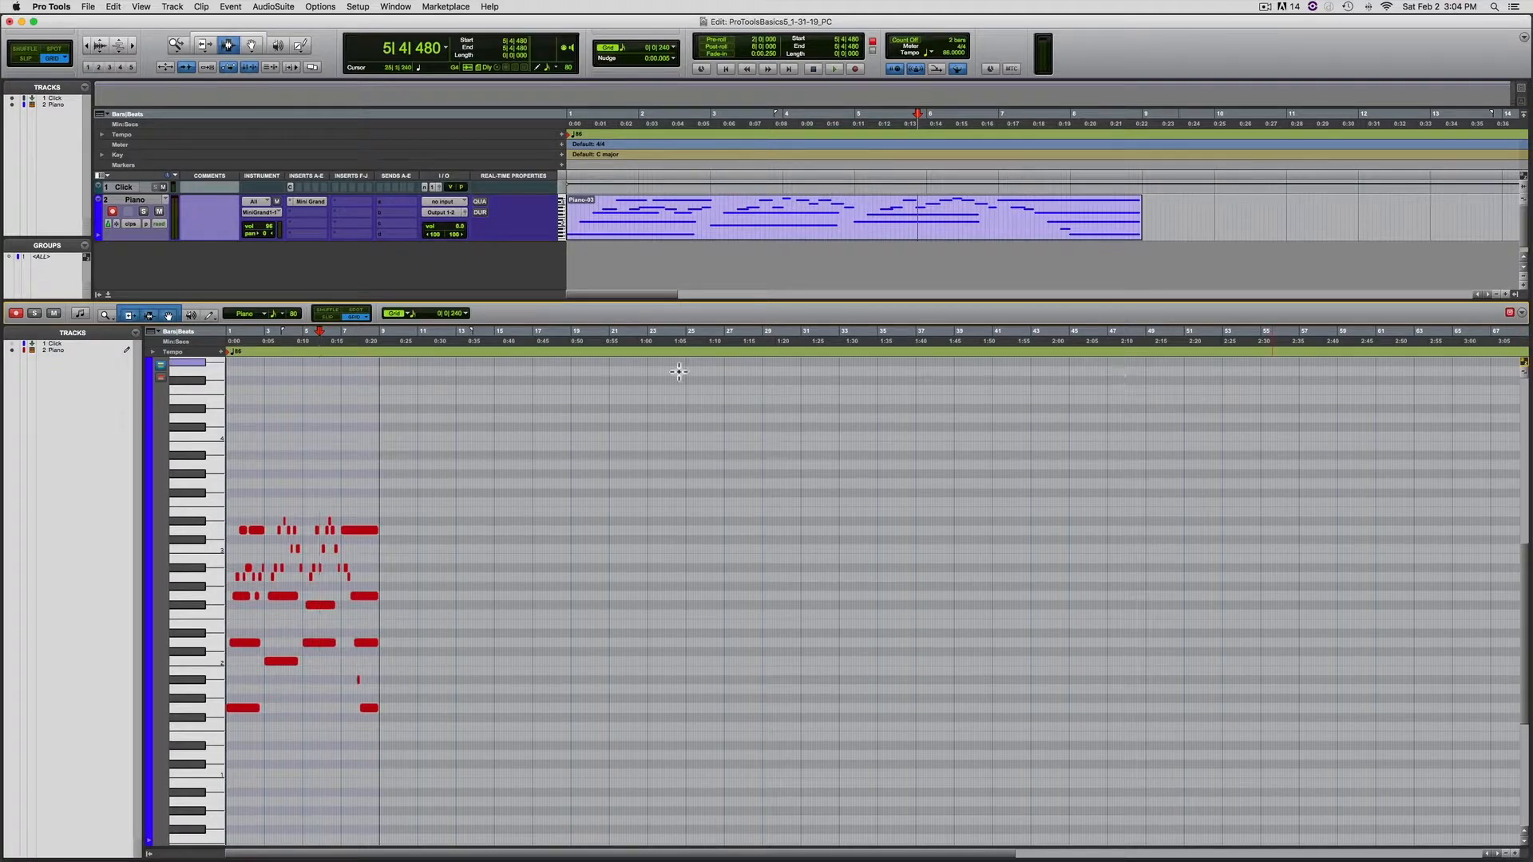
Adjust the MIDI editor's horizontal zoom and position until the whole piano passage fills the view.
key(t)
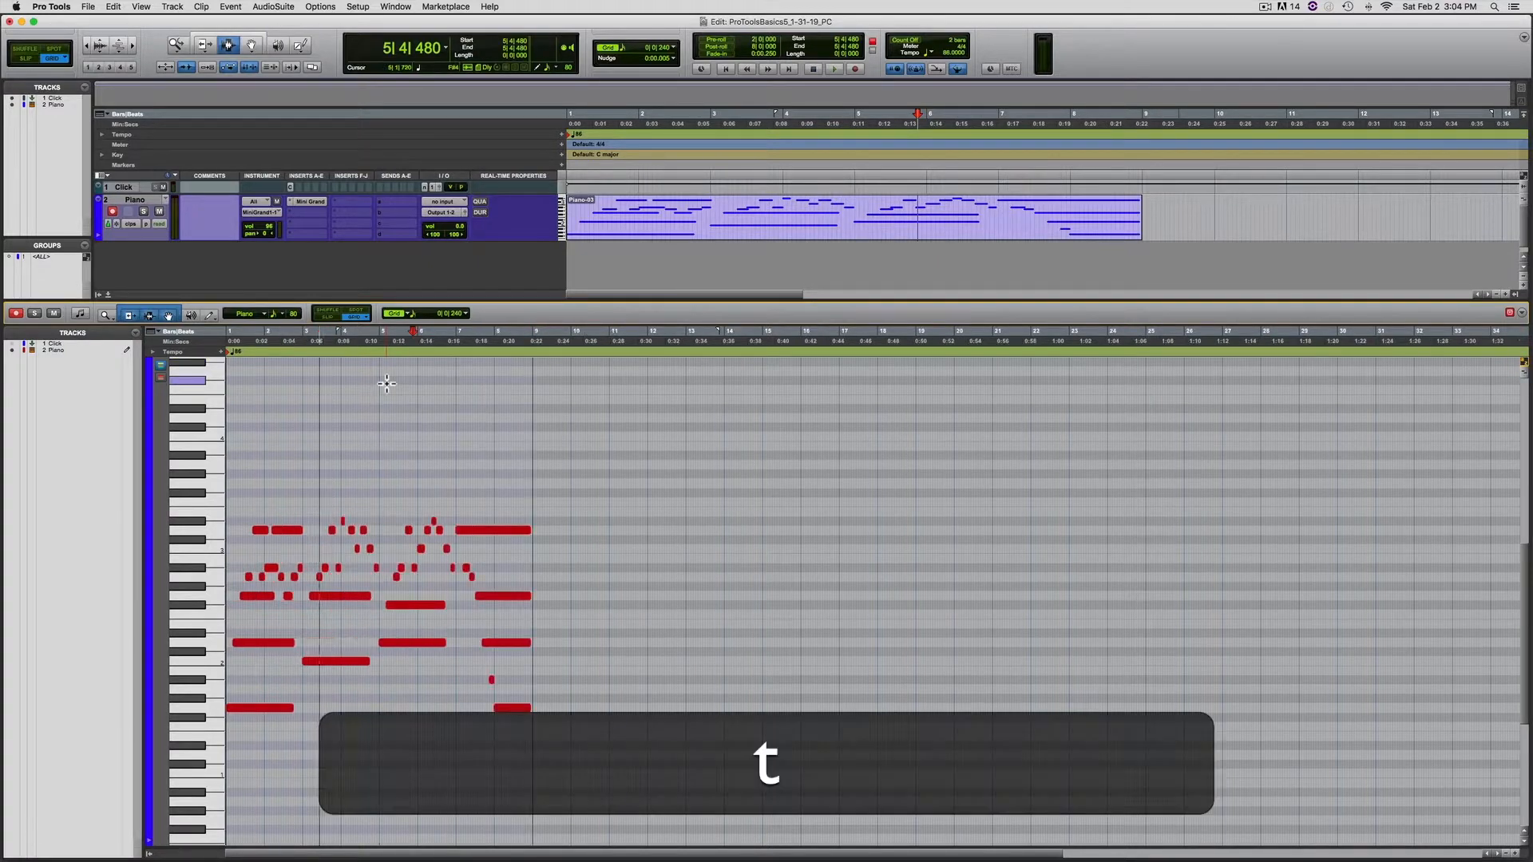
key(r)
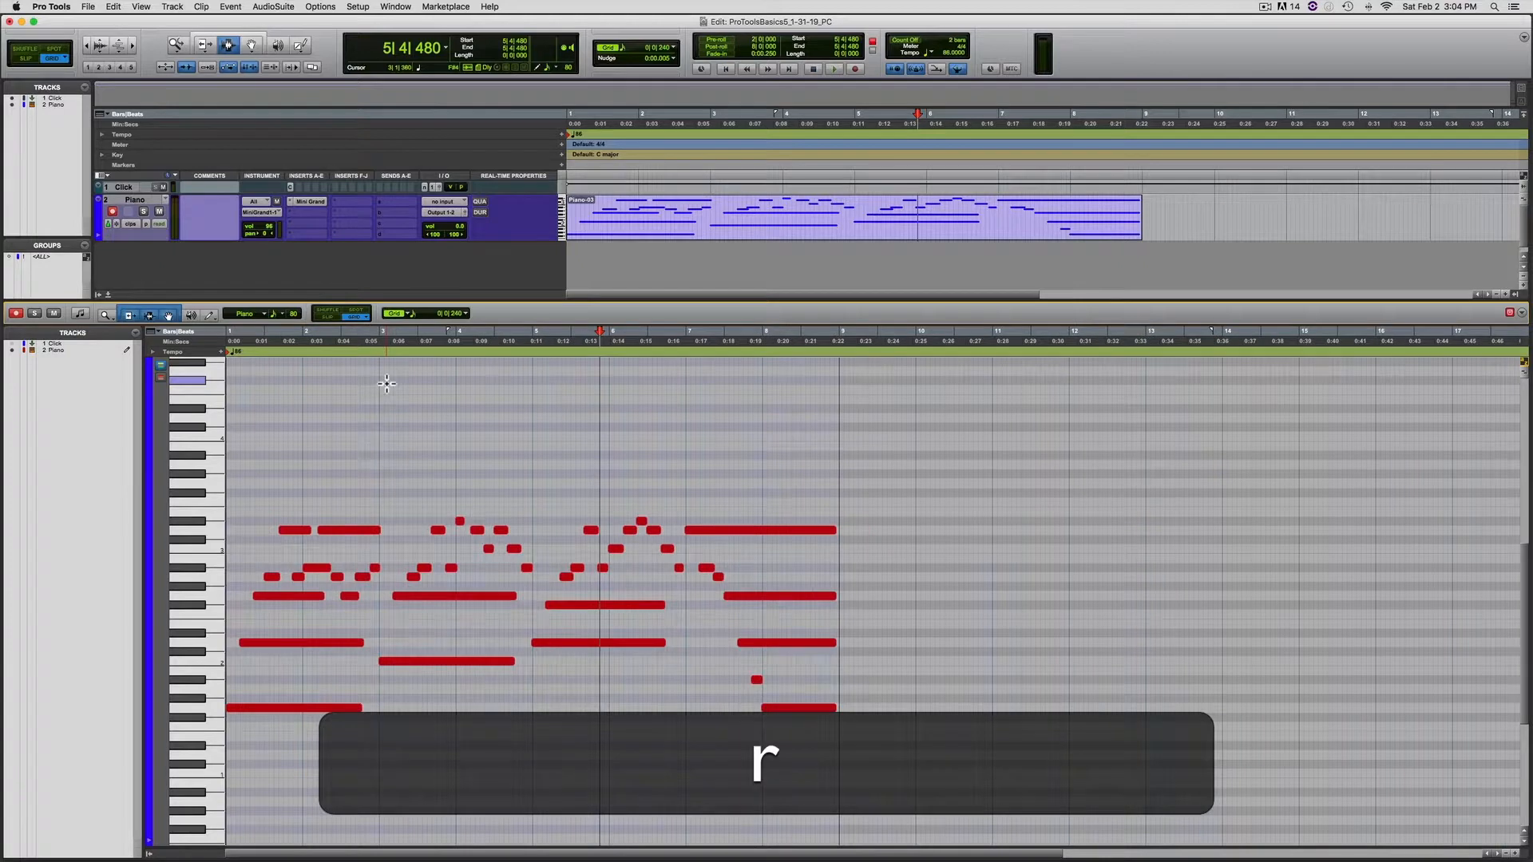
key(t)
key(r)
key(t)
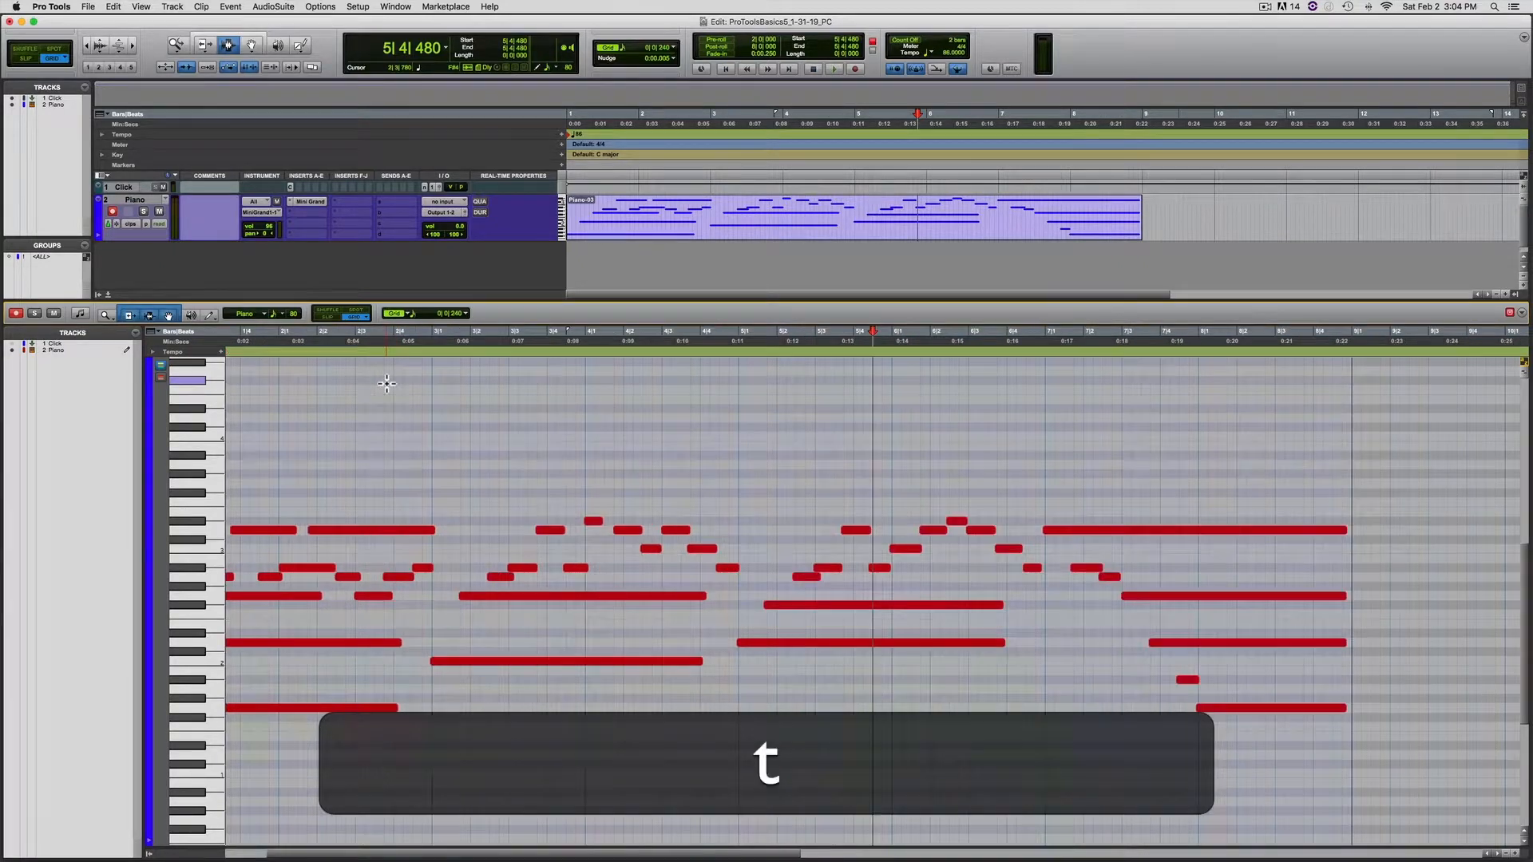
scroll(384, 391, down, 2)
scroll(383, 391, left, 3)
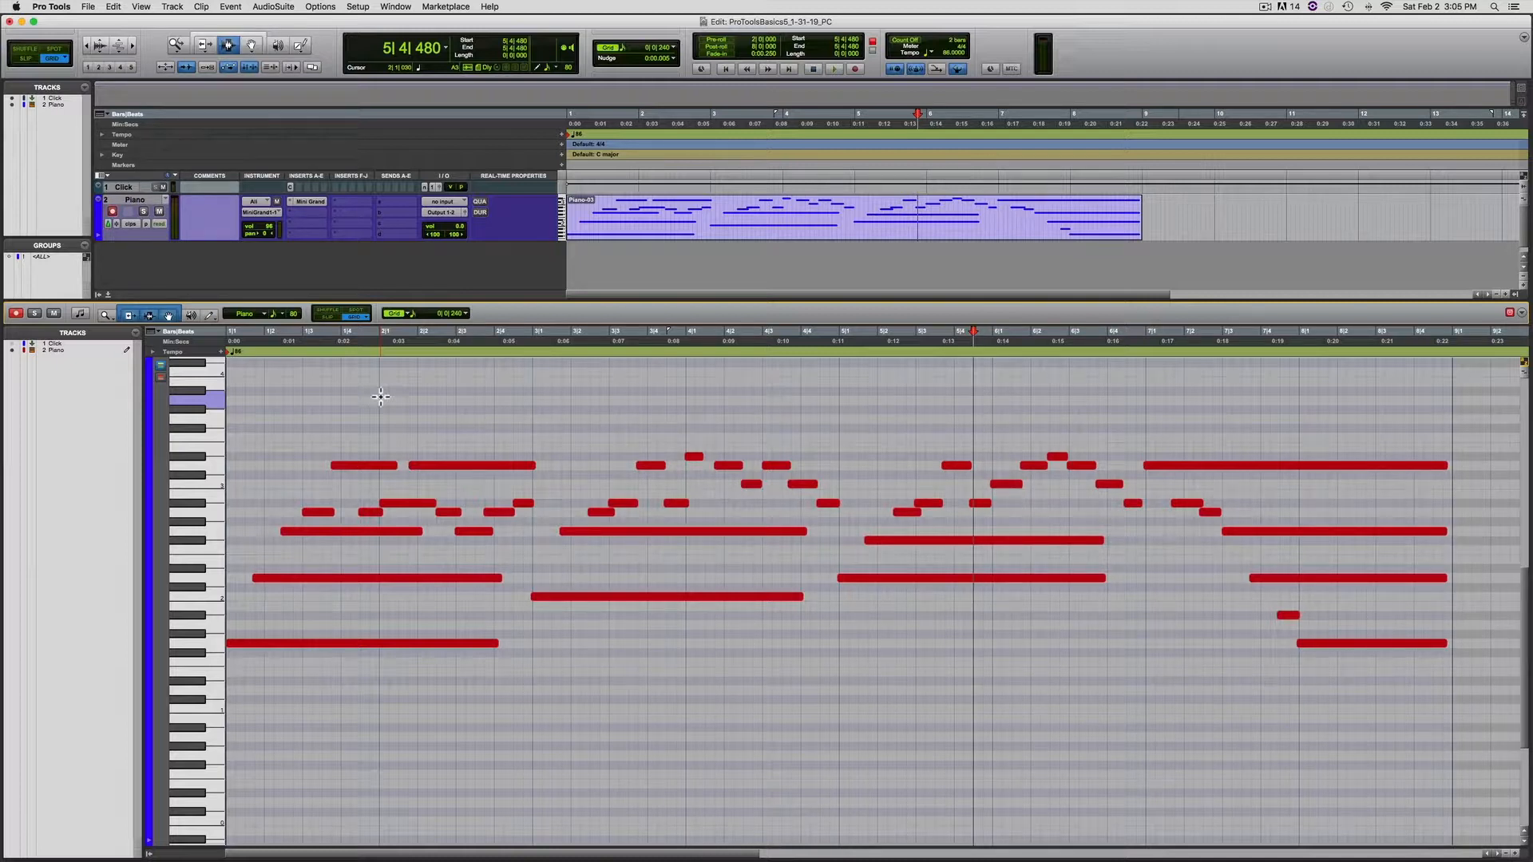
scroll(376, 393, down, 1)
scroll(376, 393, right, 1)
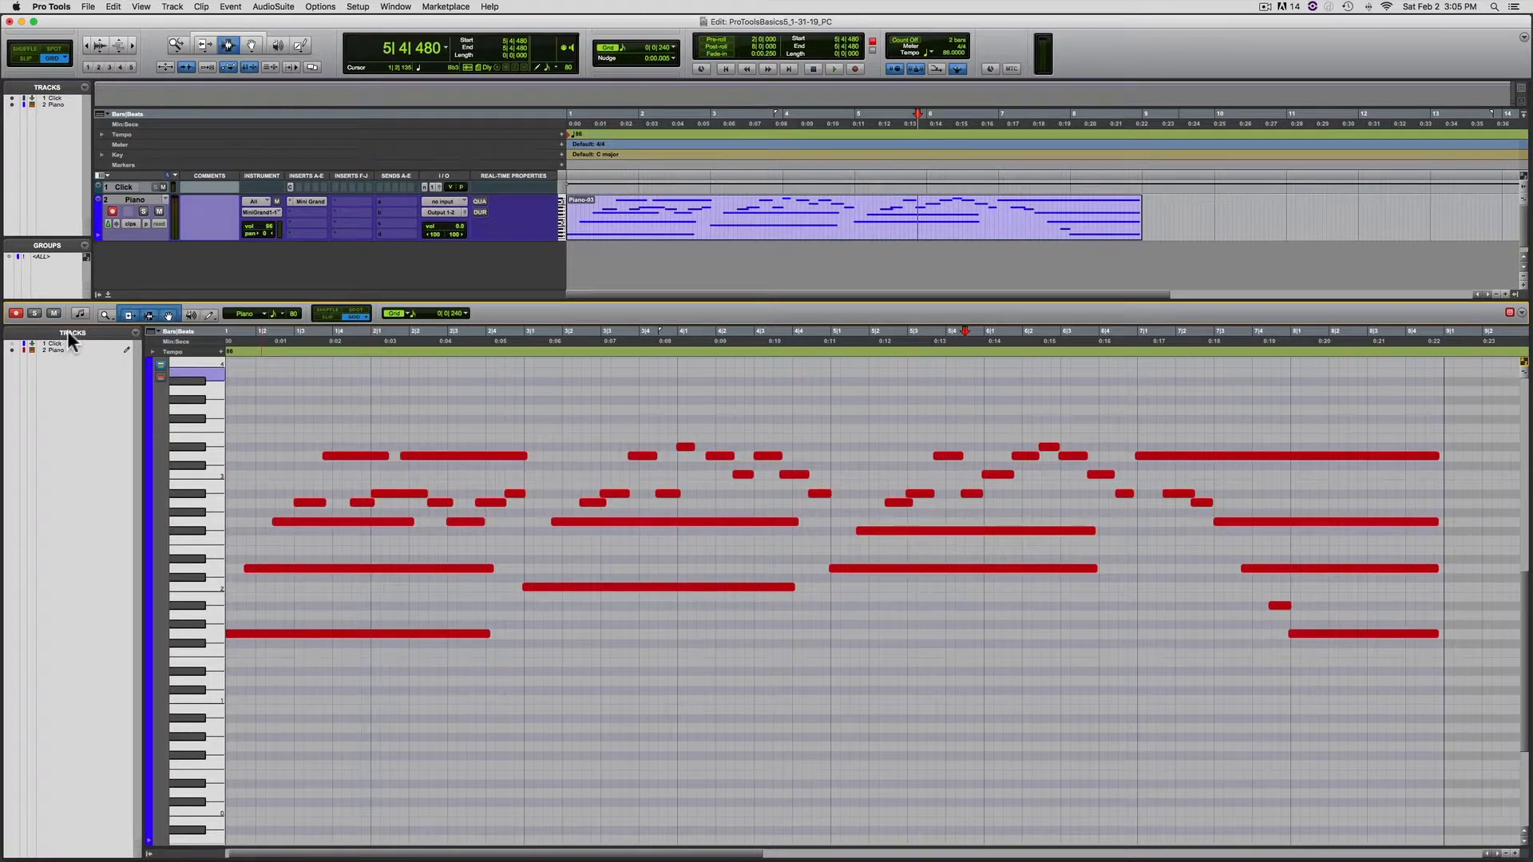
Select the Piano track in the MIDI editor's track list and deselect it again.
click(41, 350)
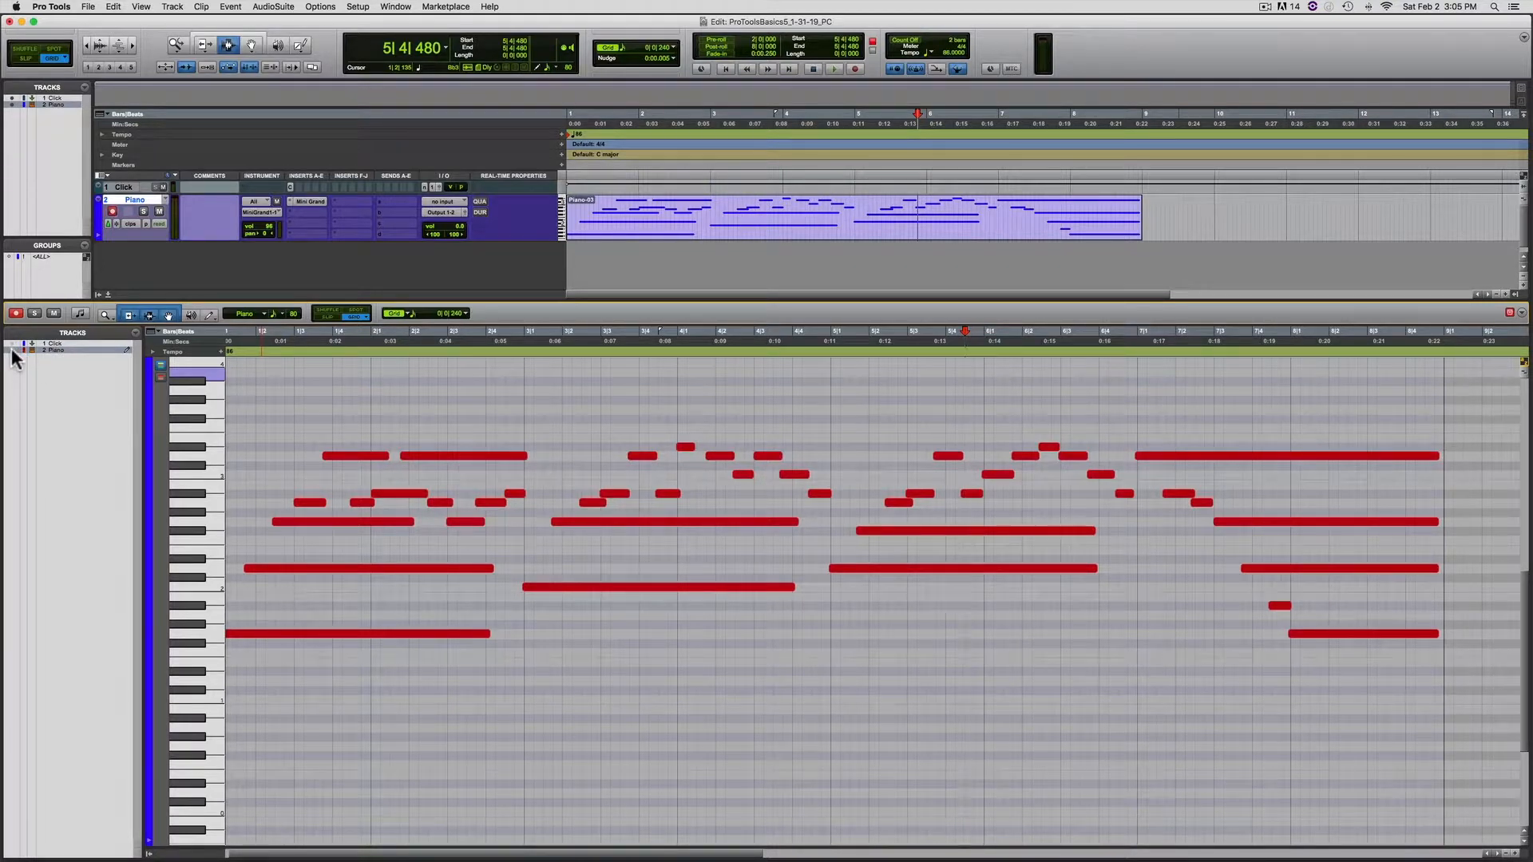
alt+click(66, 347)
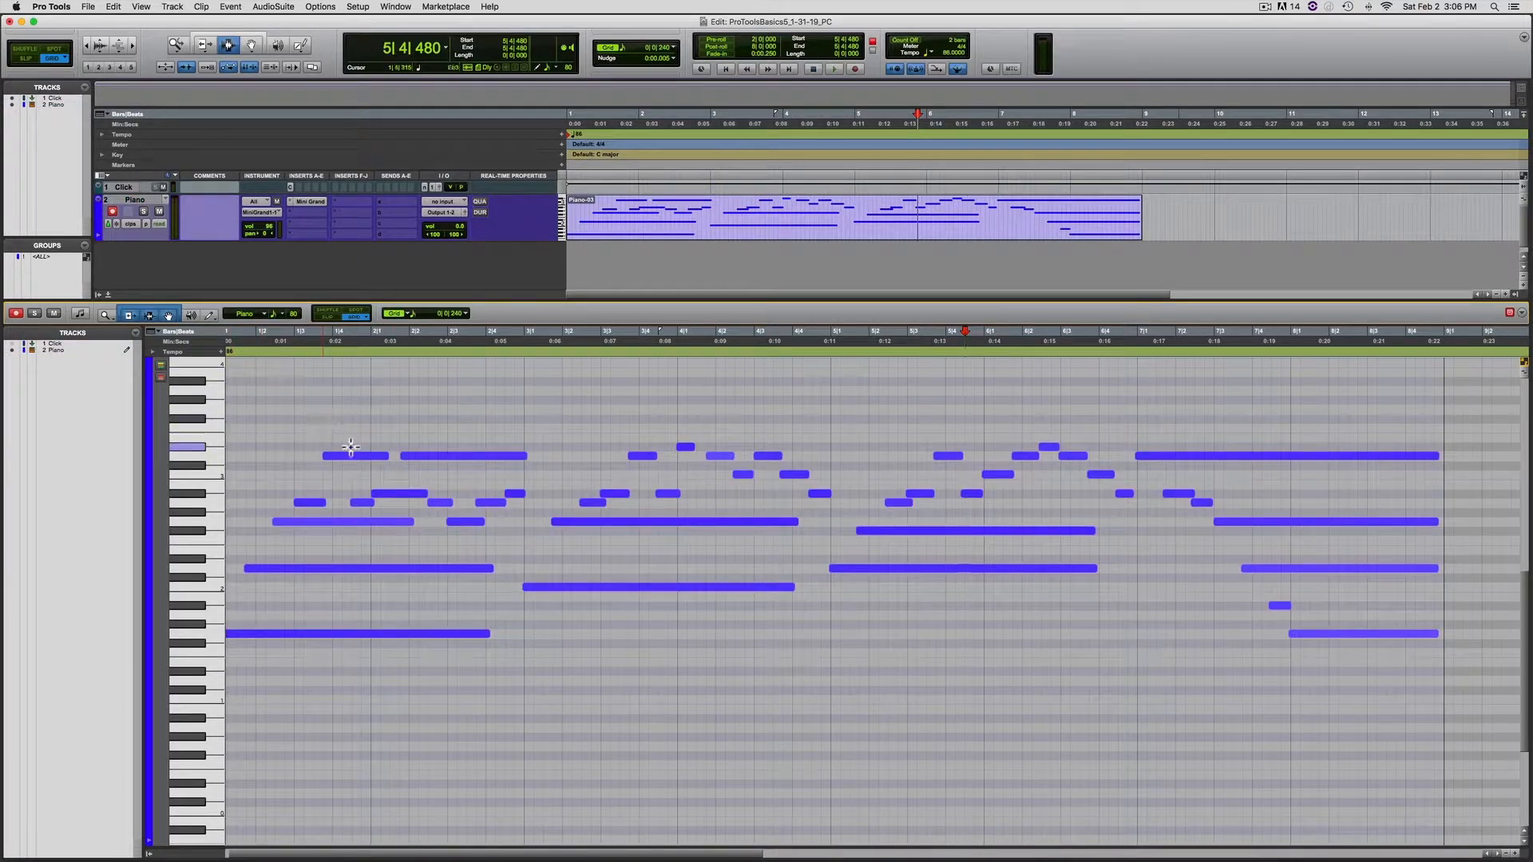
Place the edit cursor at 3|2|720 and 1|3|480, and toggle the MIDI notes' color coding by track on and off.
click(742, 217)
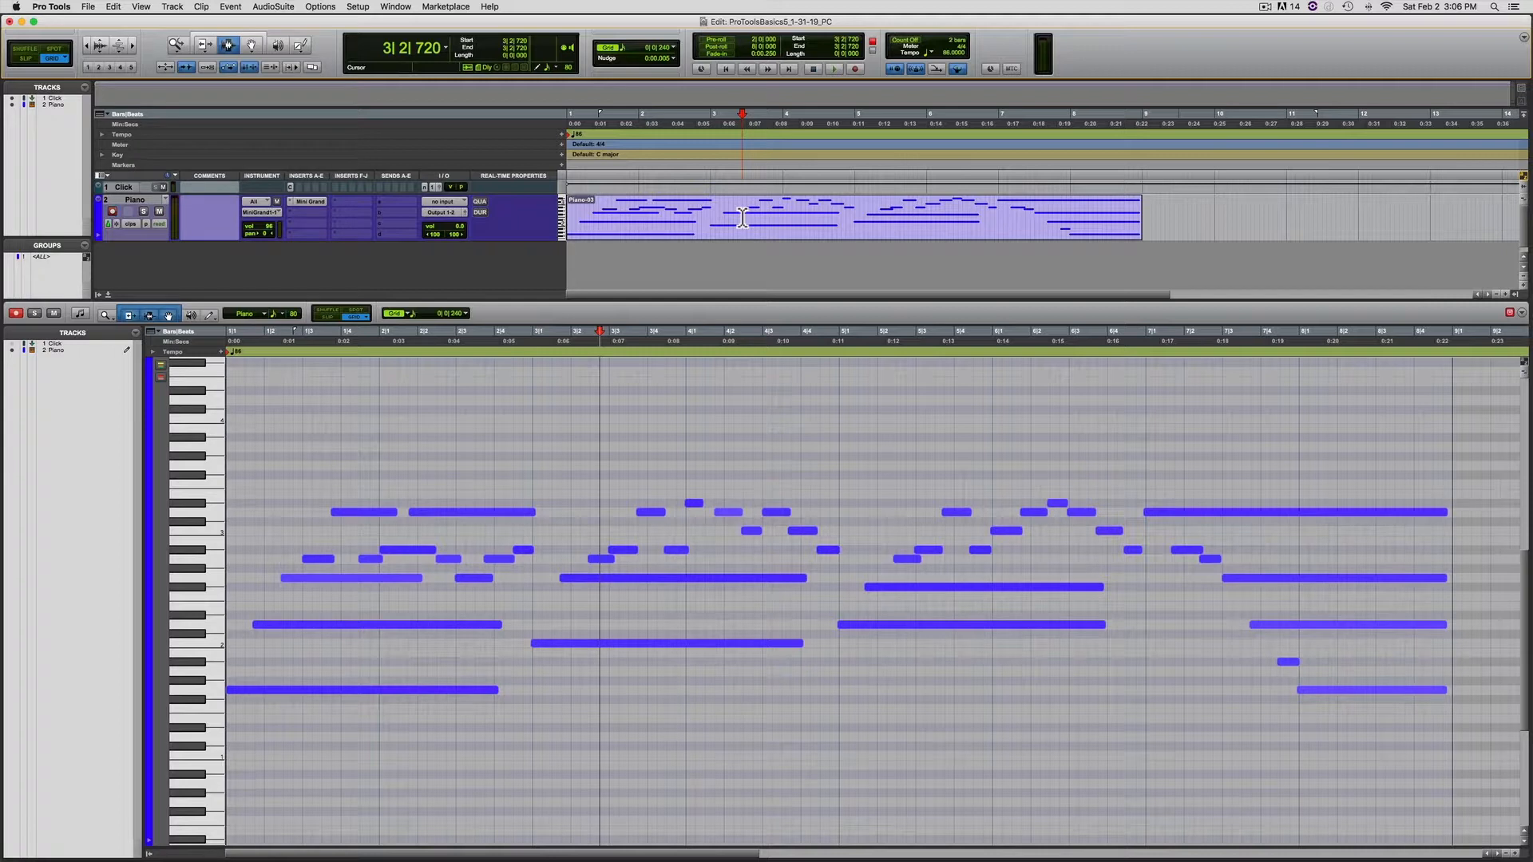
click(321, 410)
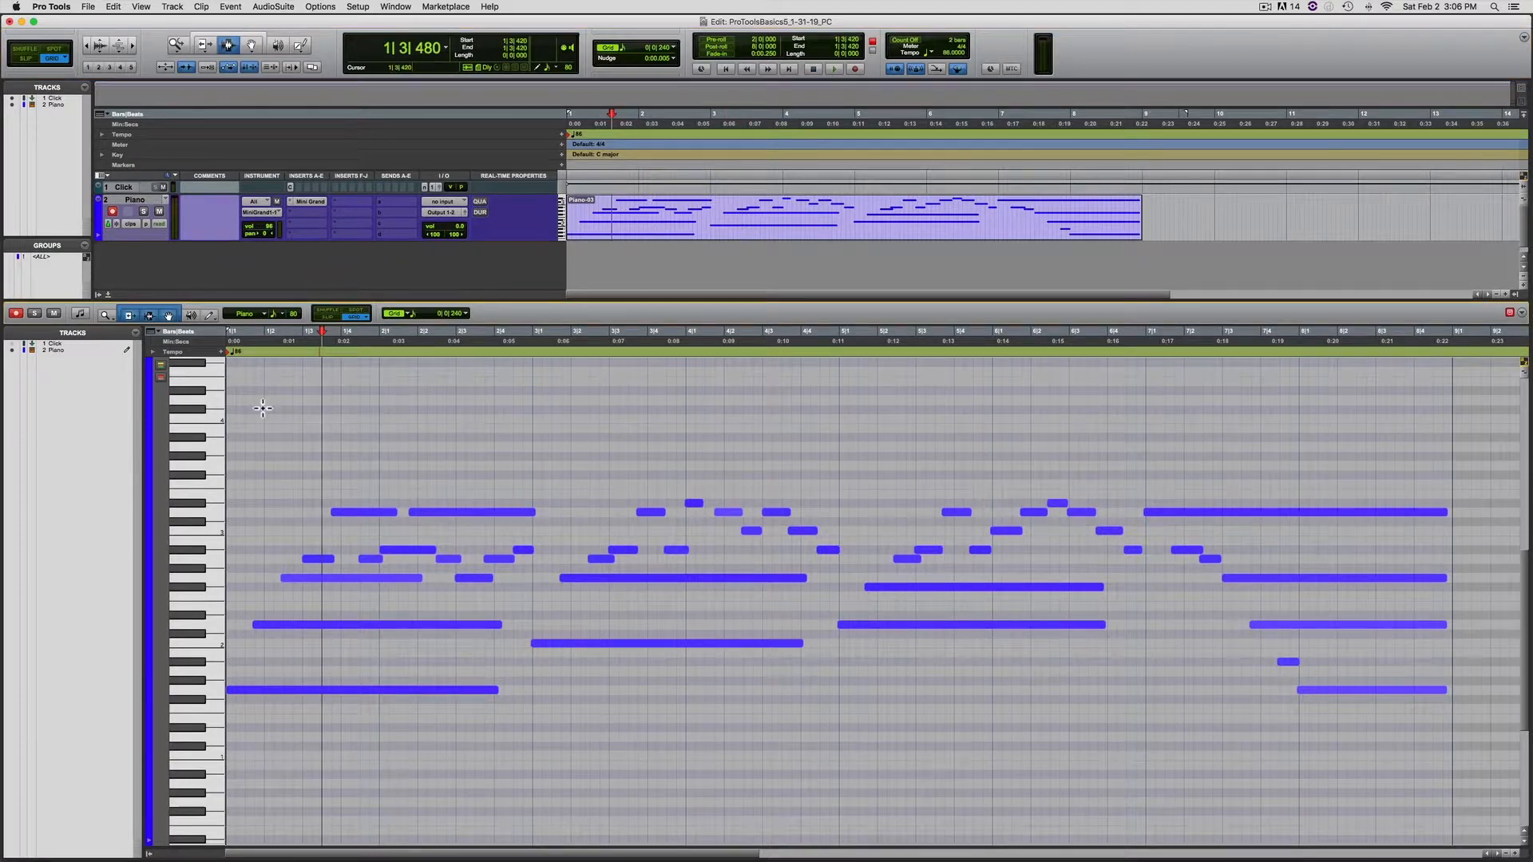
click(160, 365)
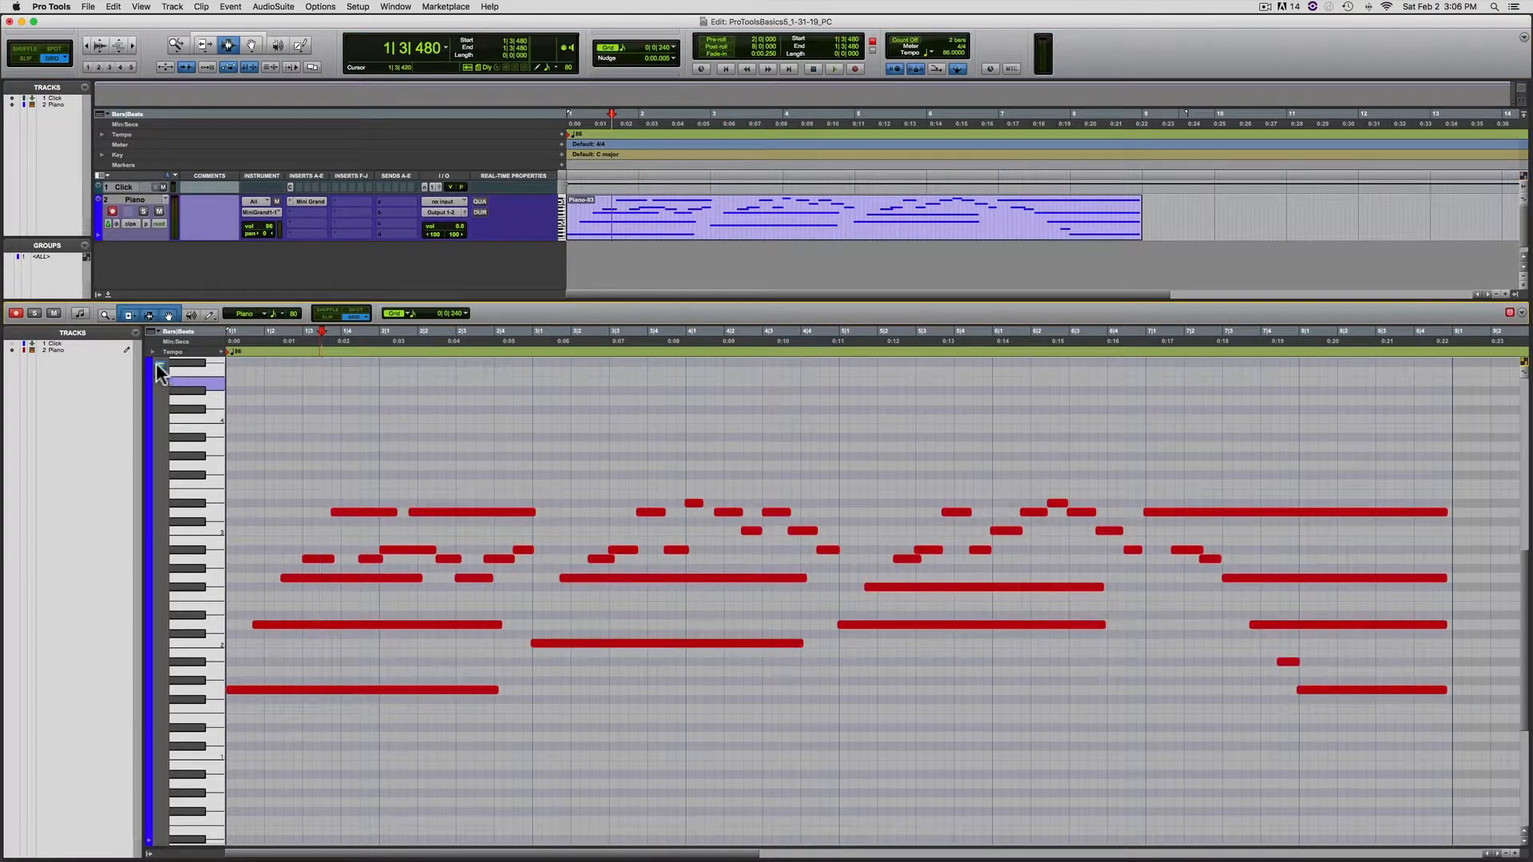
click(161, 364)
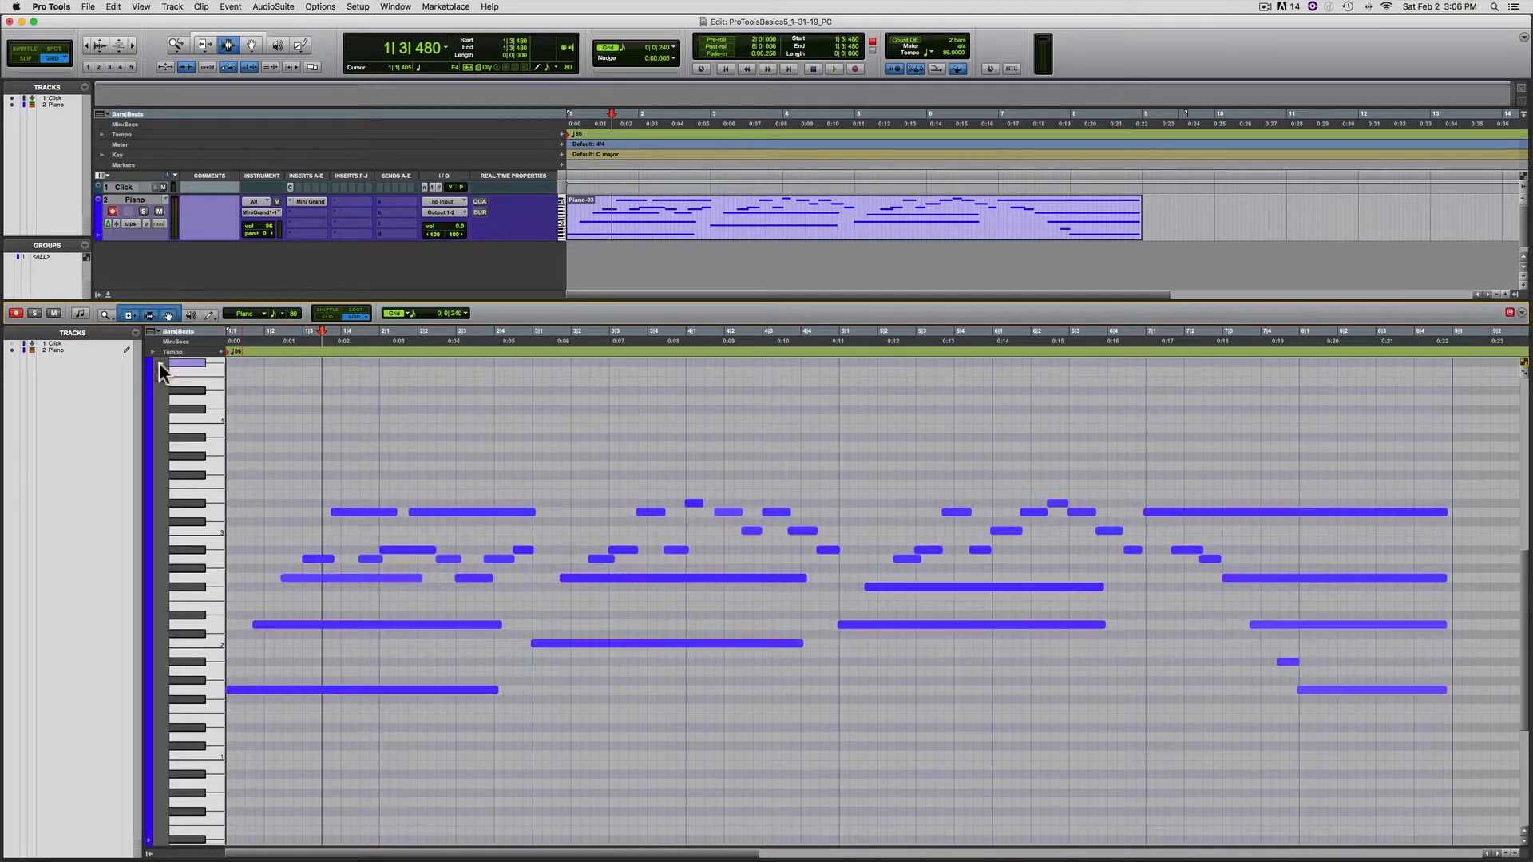
Place the edit cursor at 1|2|480 in the MIDI editor, 2|1|480 in the Piano clip, and 1|1|720 in the MIDI editor.
key(t)
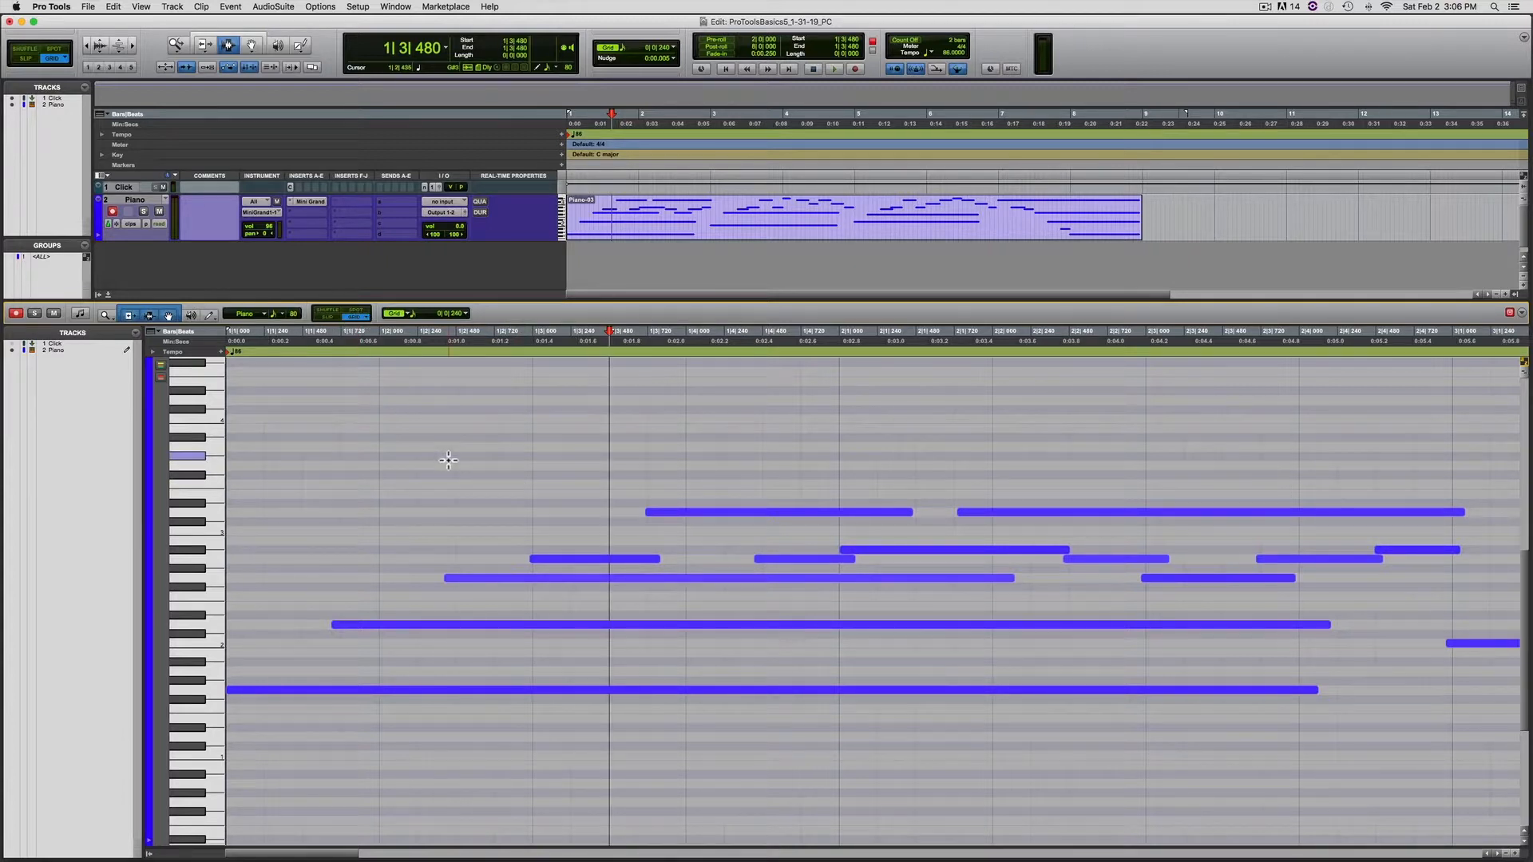
click(466, 485)
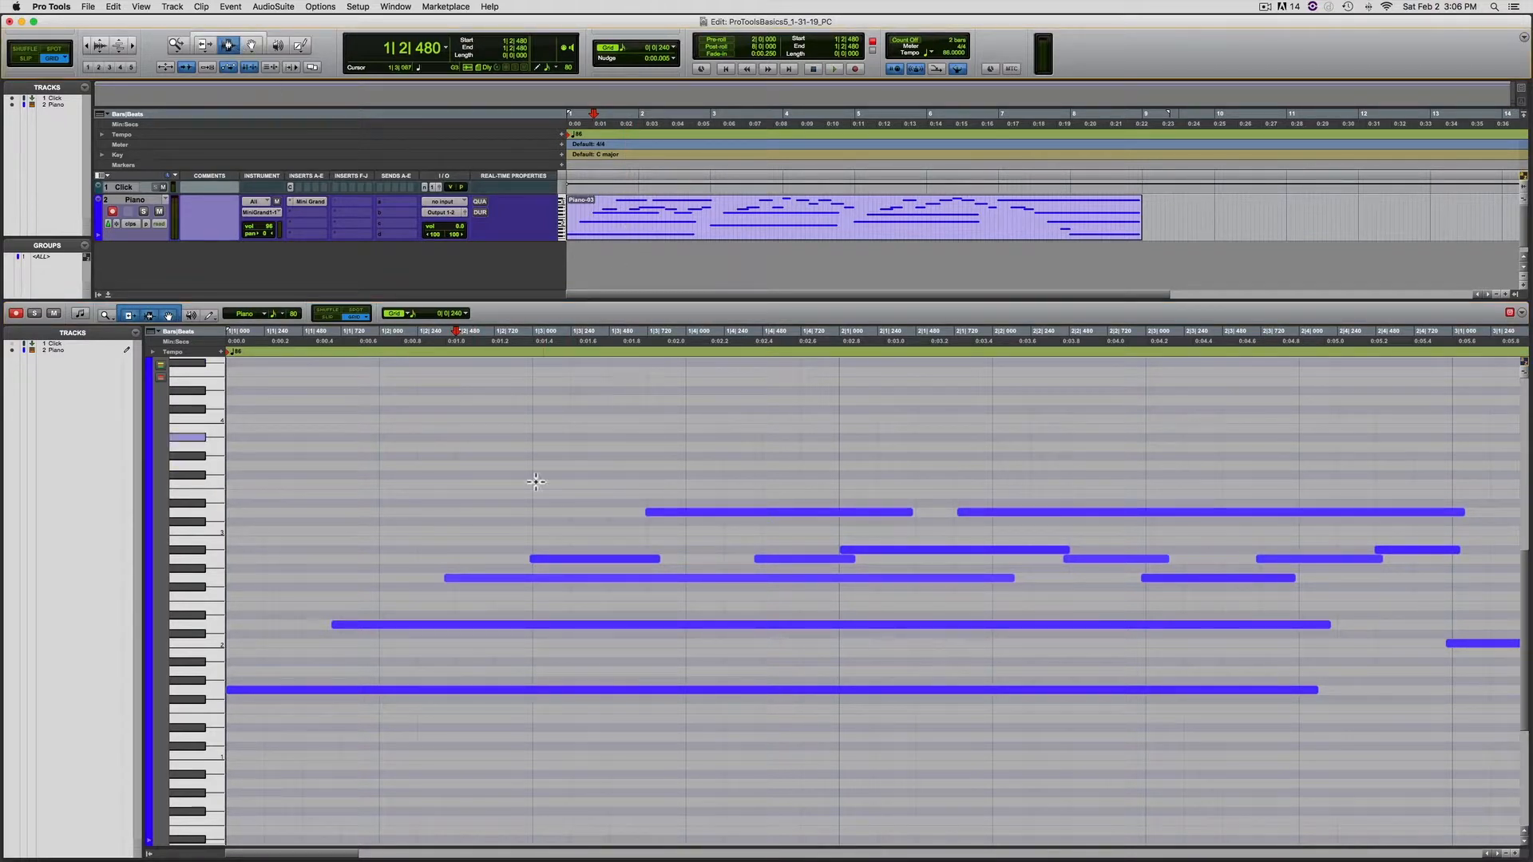
click(646, 214)
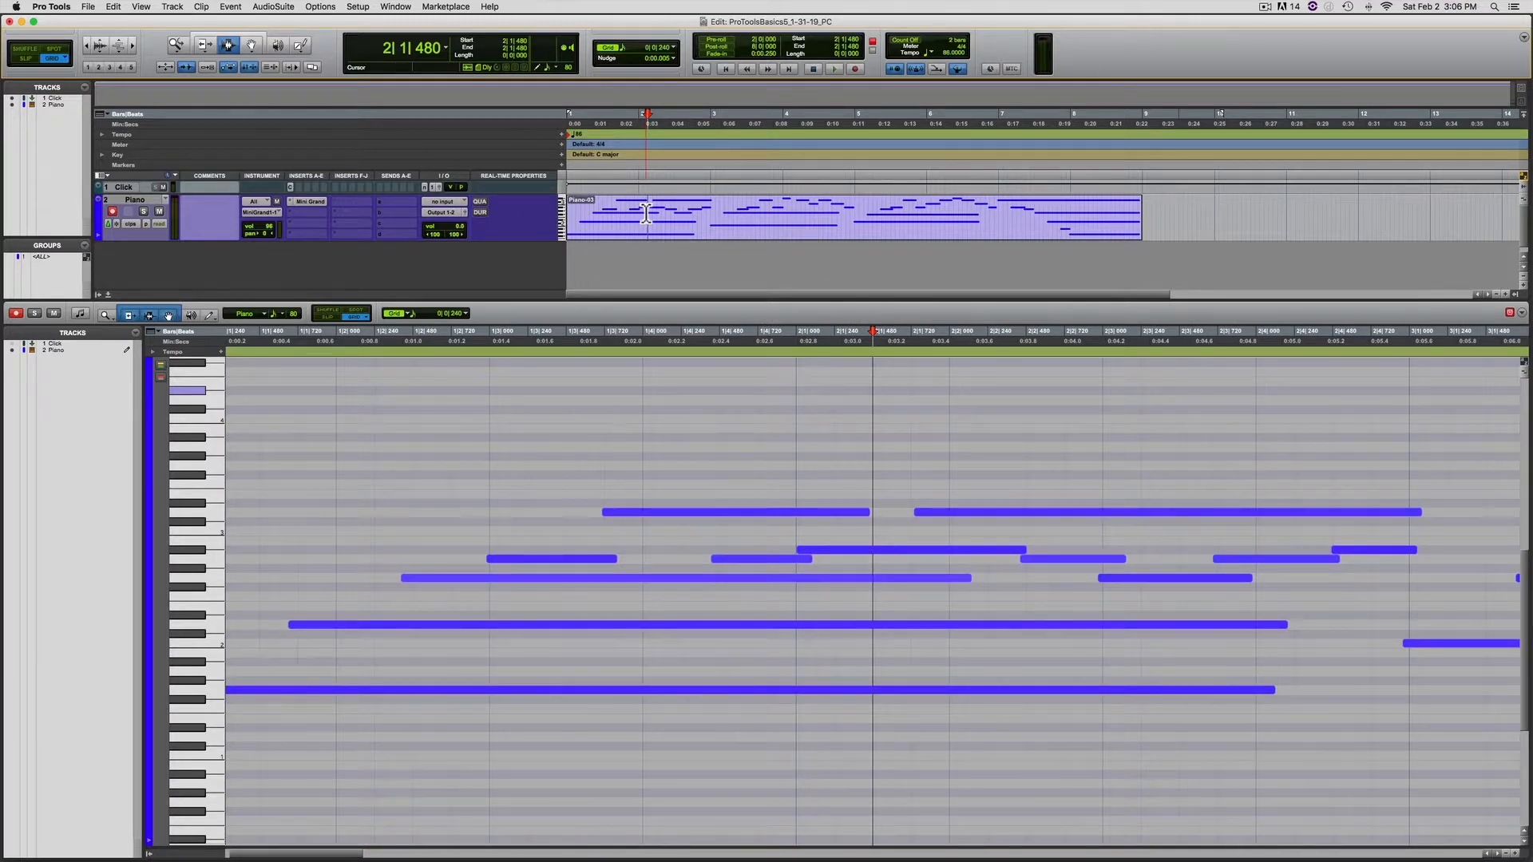
click(297, 439)
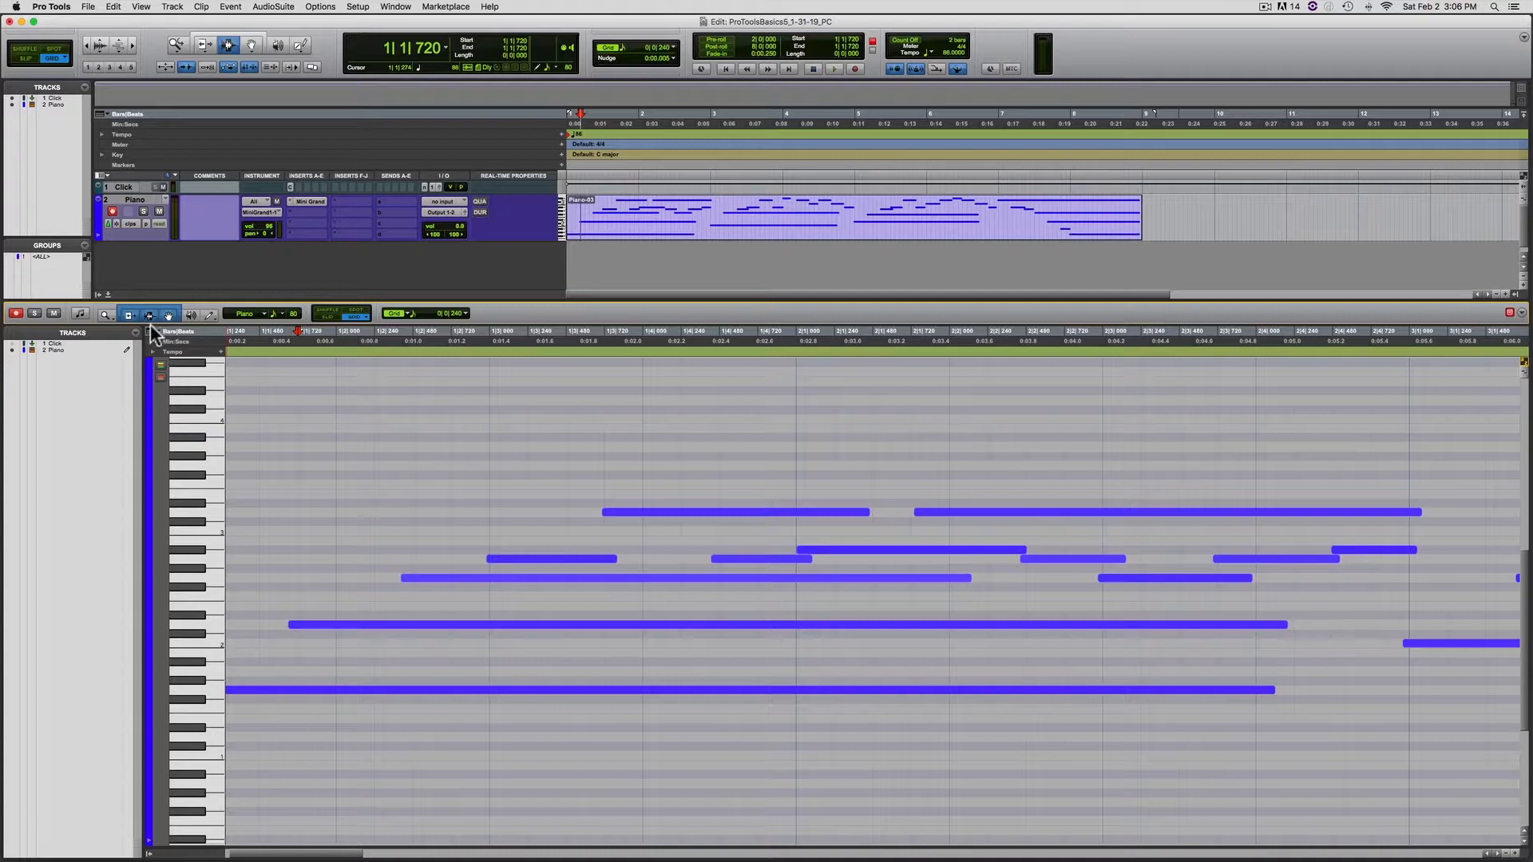
scroll(332, 482, left, 2)
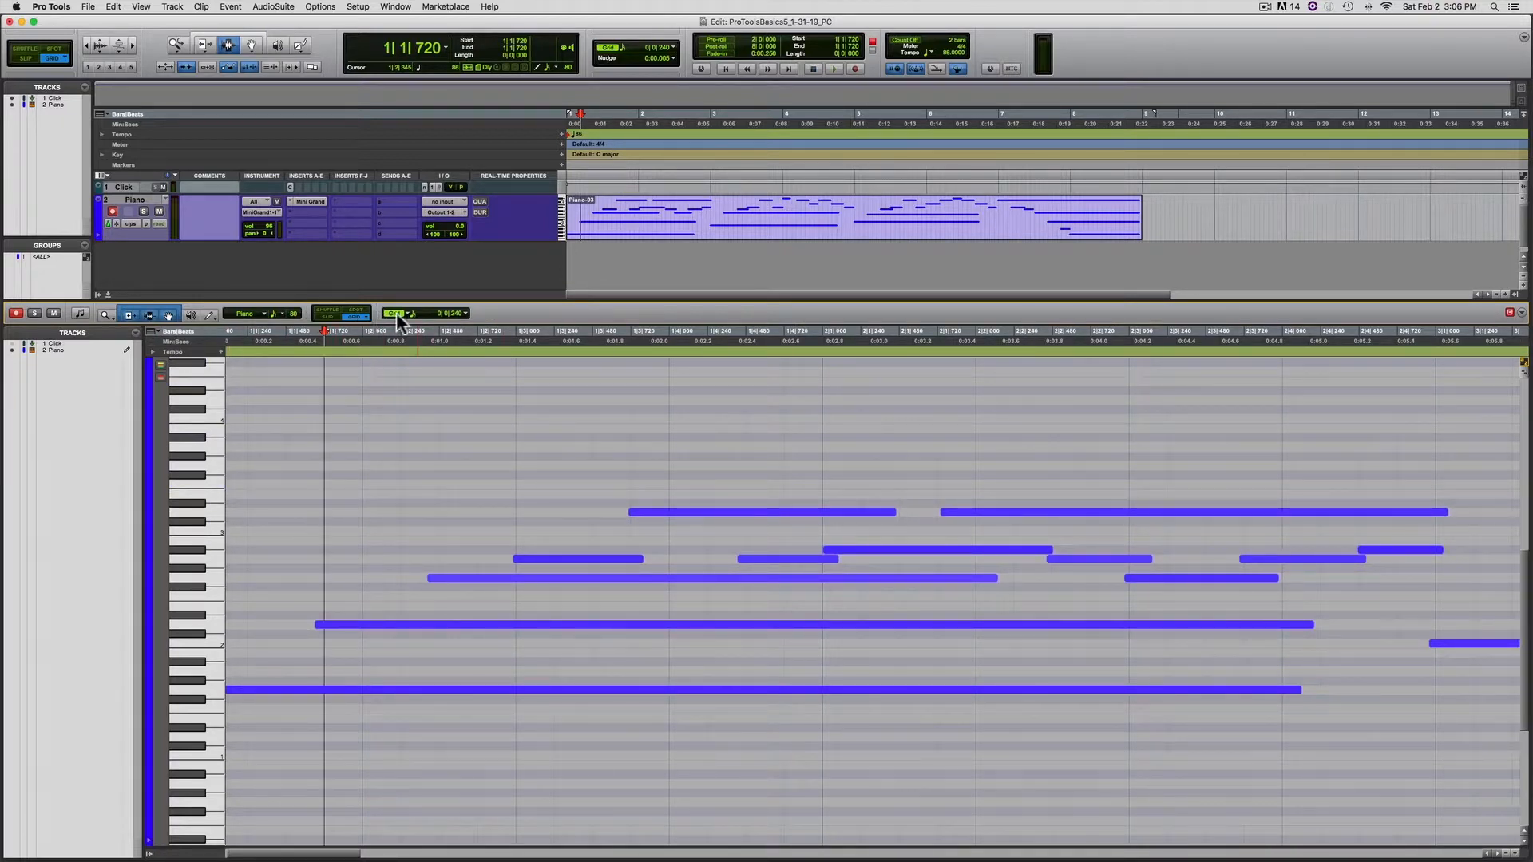
Review the MIDI editor's grid value options, leaving the grid at a 1/16 note.
click(463, 310)
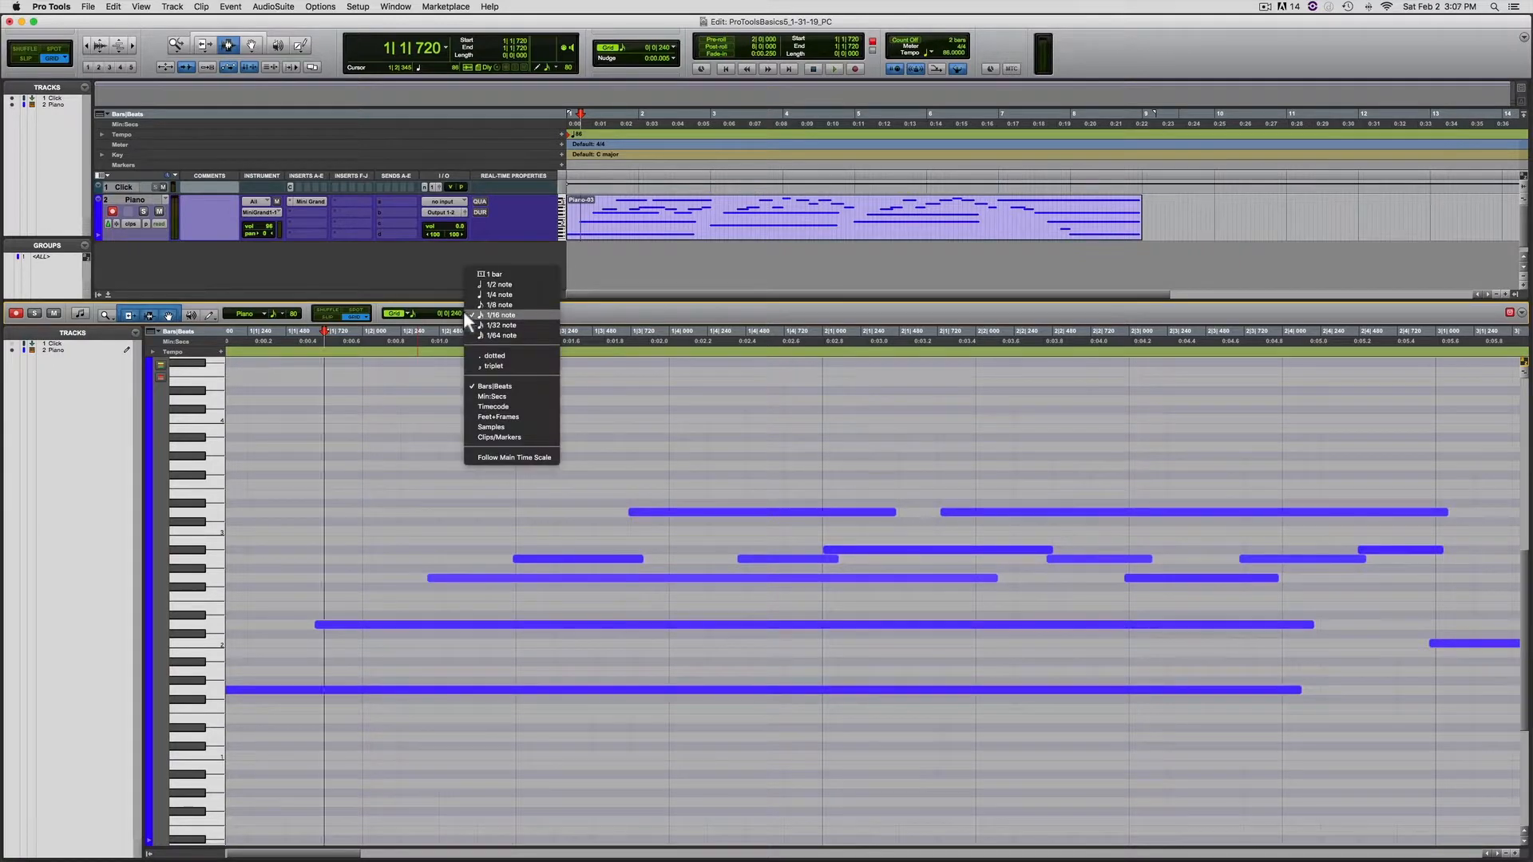
click(463, 310)
scroll(445, 383, left, 1)
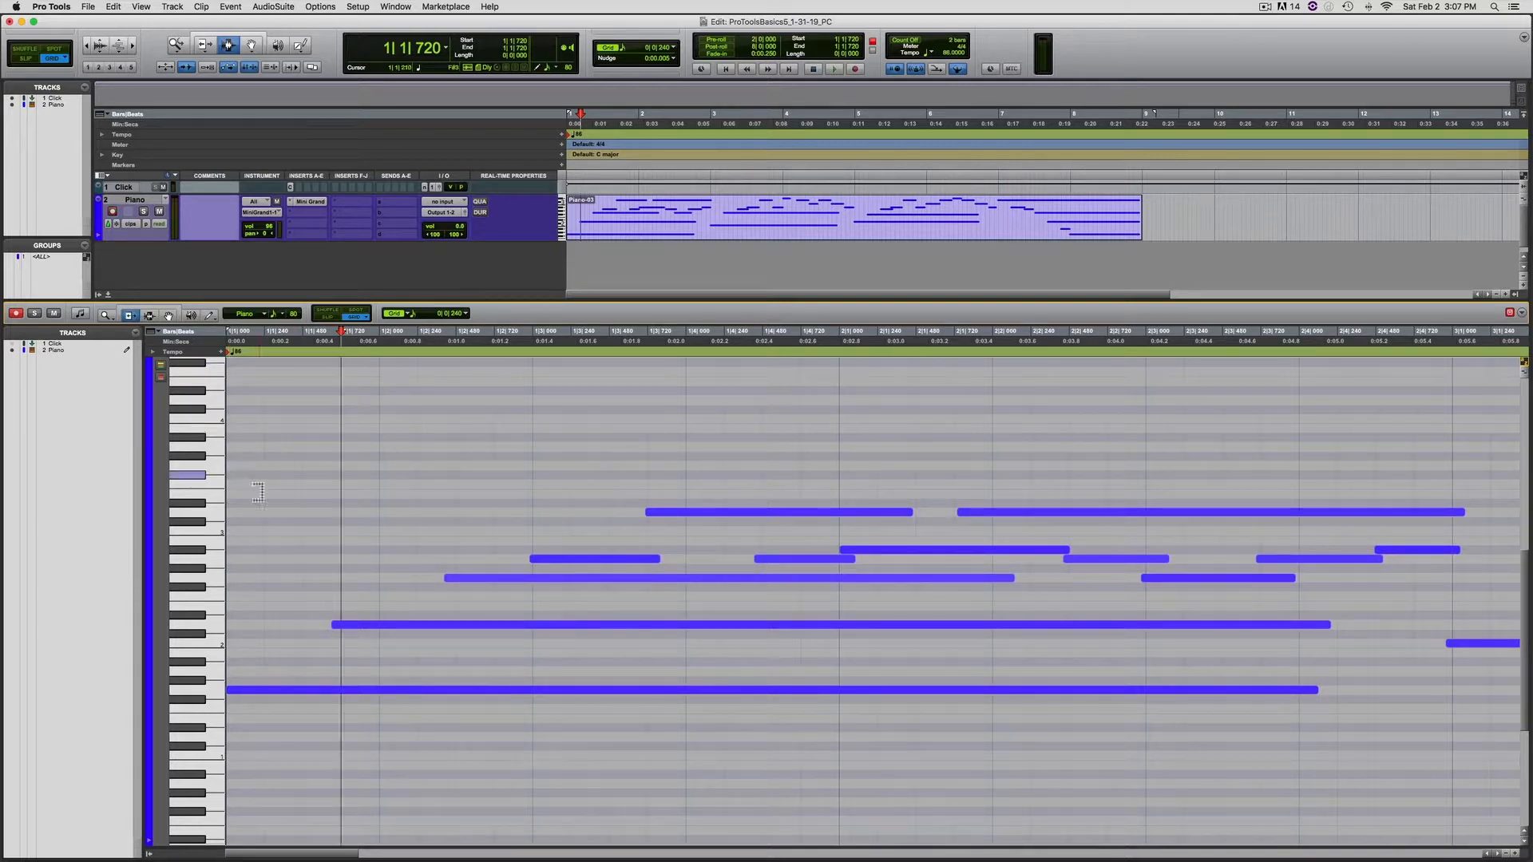
Trim the starts of the first six notes above the bass note to 1|1|720, 1|2|480, 1|3|000, 1|3|720, 1|4|480 and 2|1|000.
click(340, 625)
drag(338, 627, 337, 627)
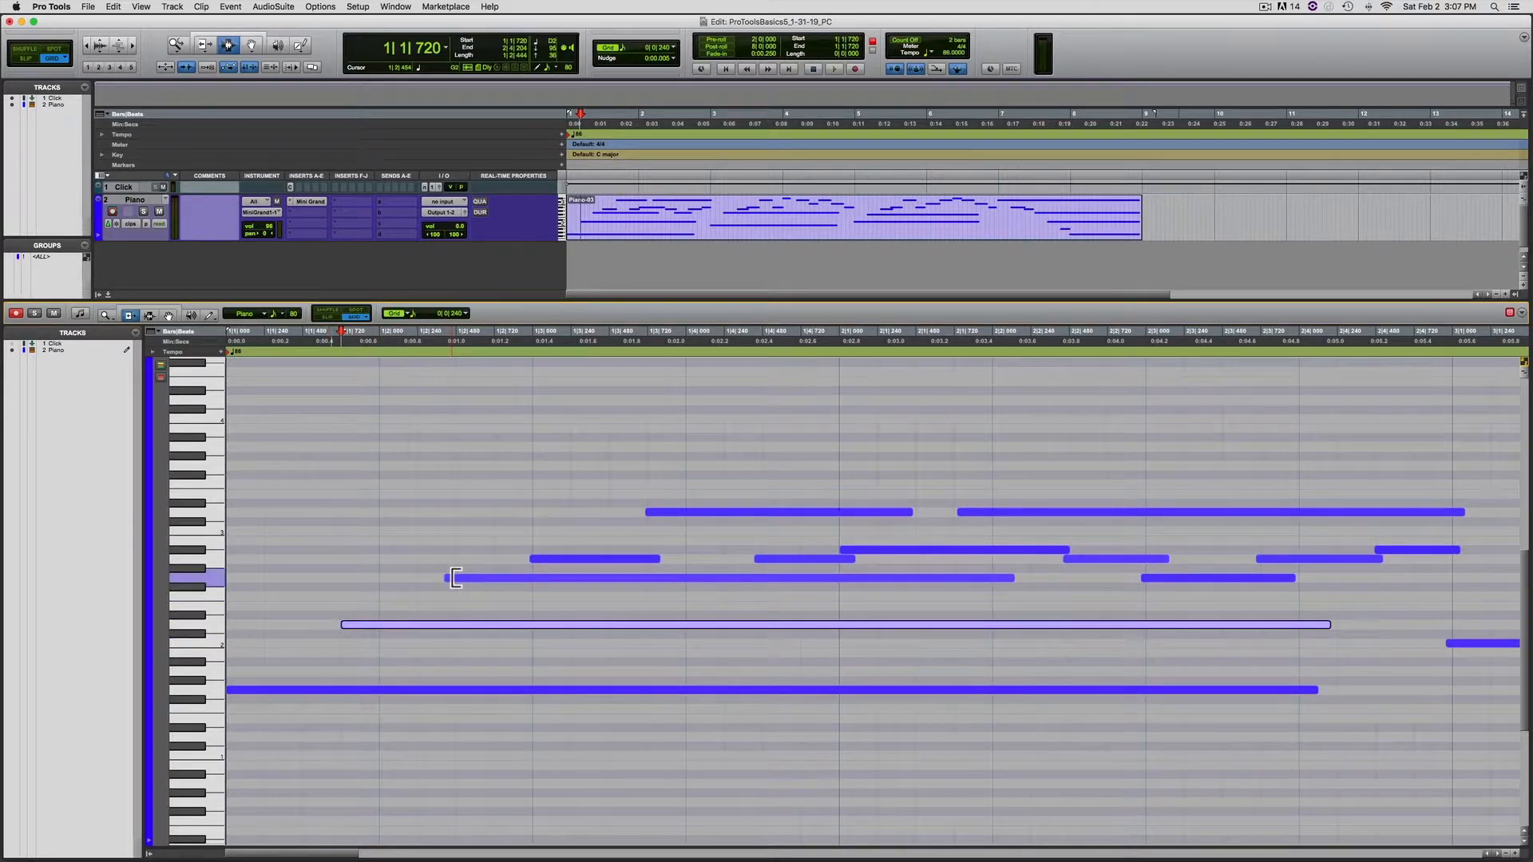
drag(455, 577, 456, 577)
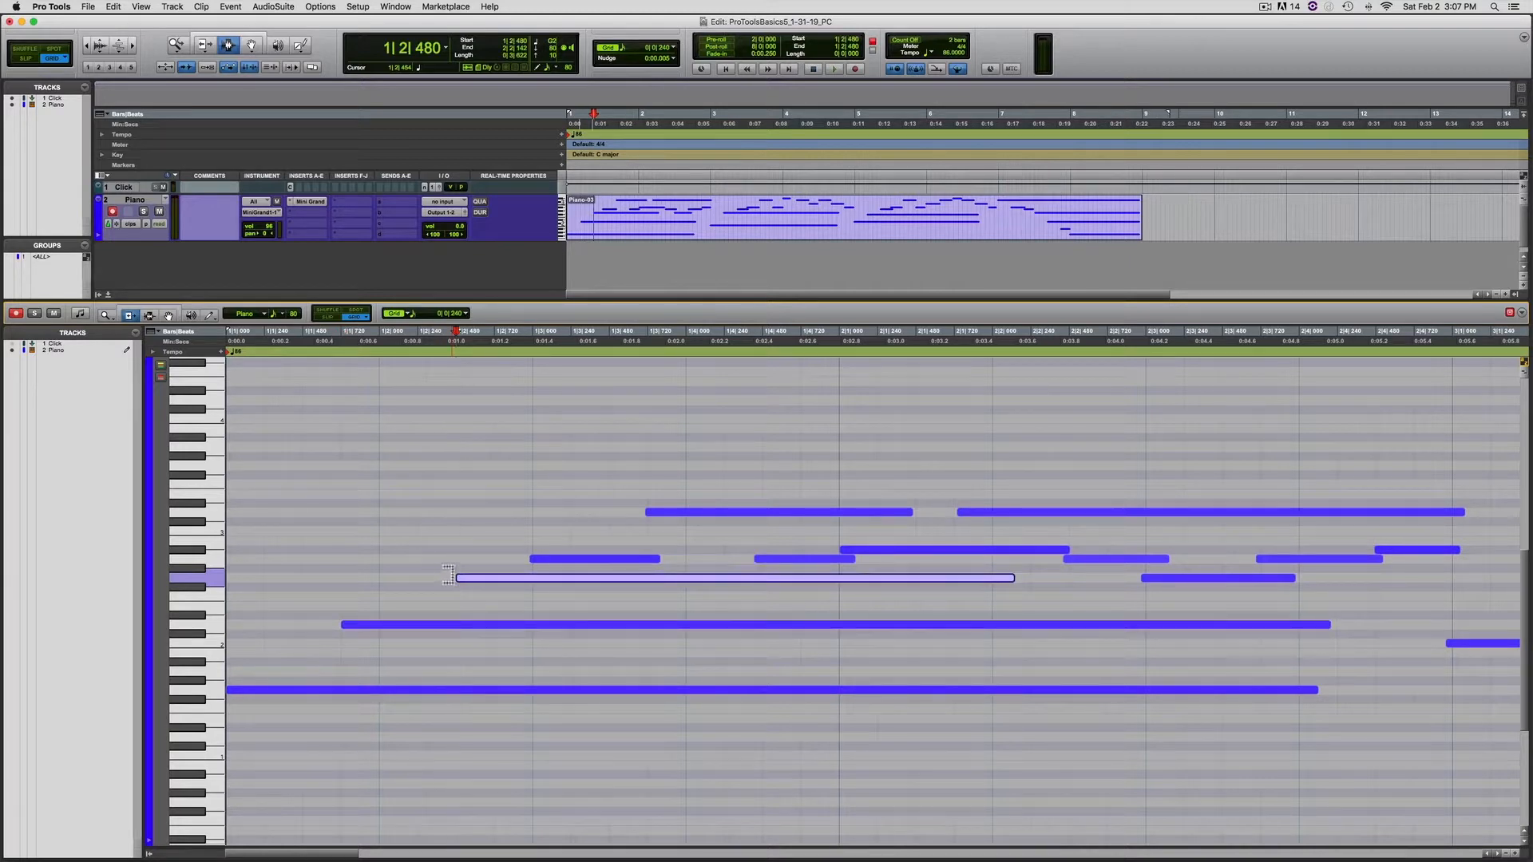
click(535, 559)
drag(639, 512, 640, 511)
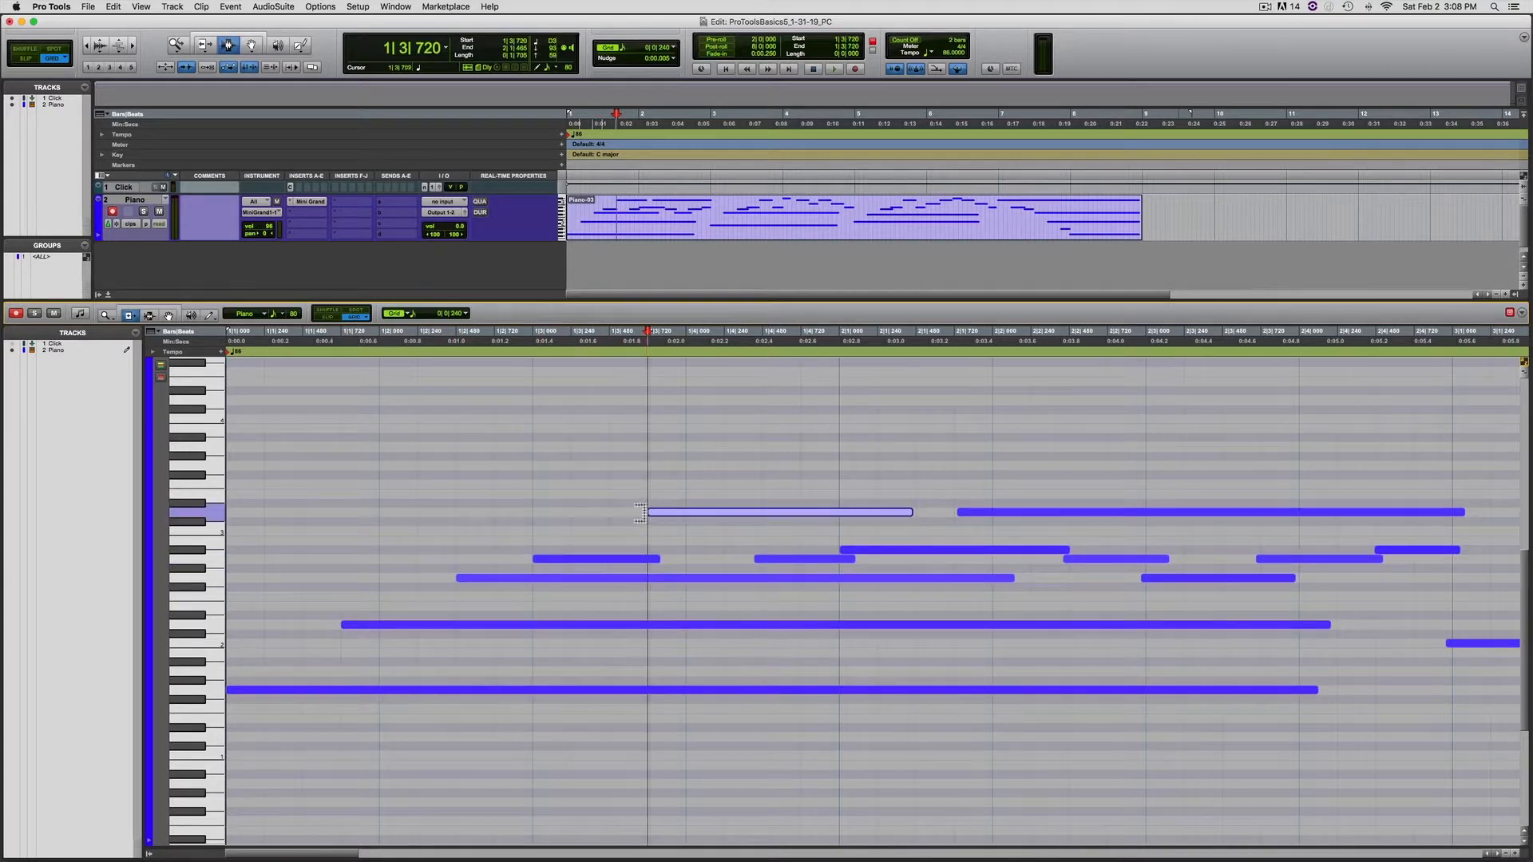
click(763, 558)
click(845, 549)
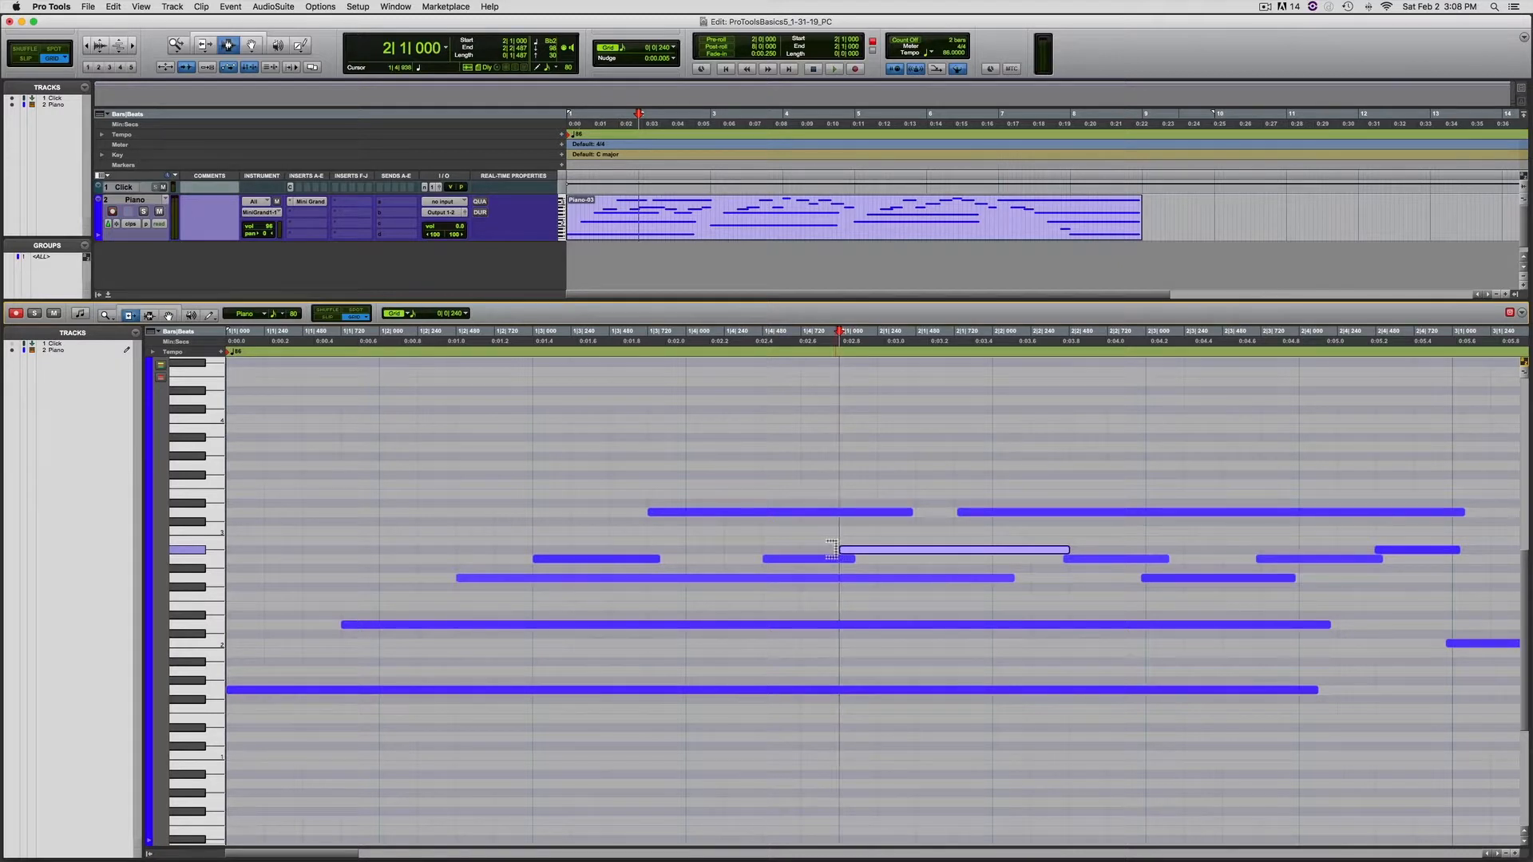
Trim the start of the note at 2|1|000 to 2|1|240 and extend it back to 2|1|000.
click(870, 553)
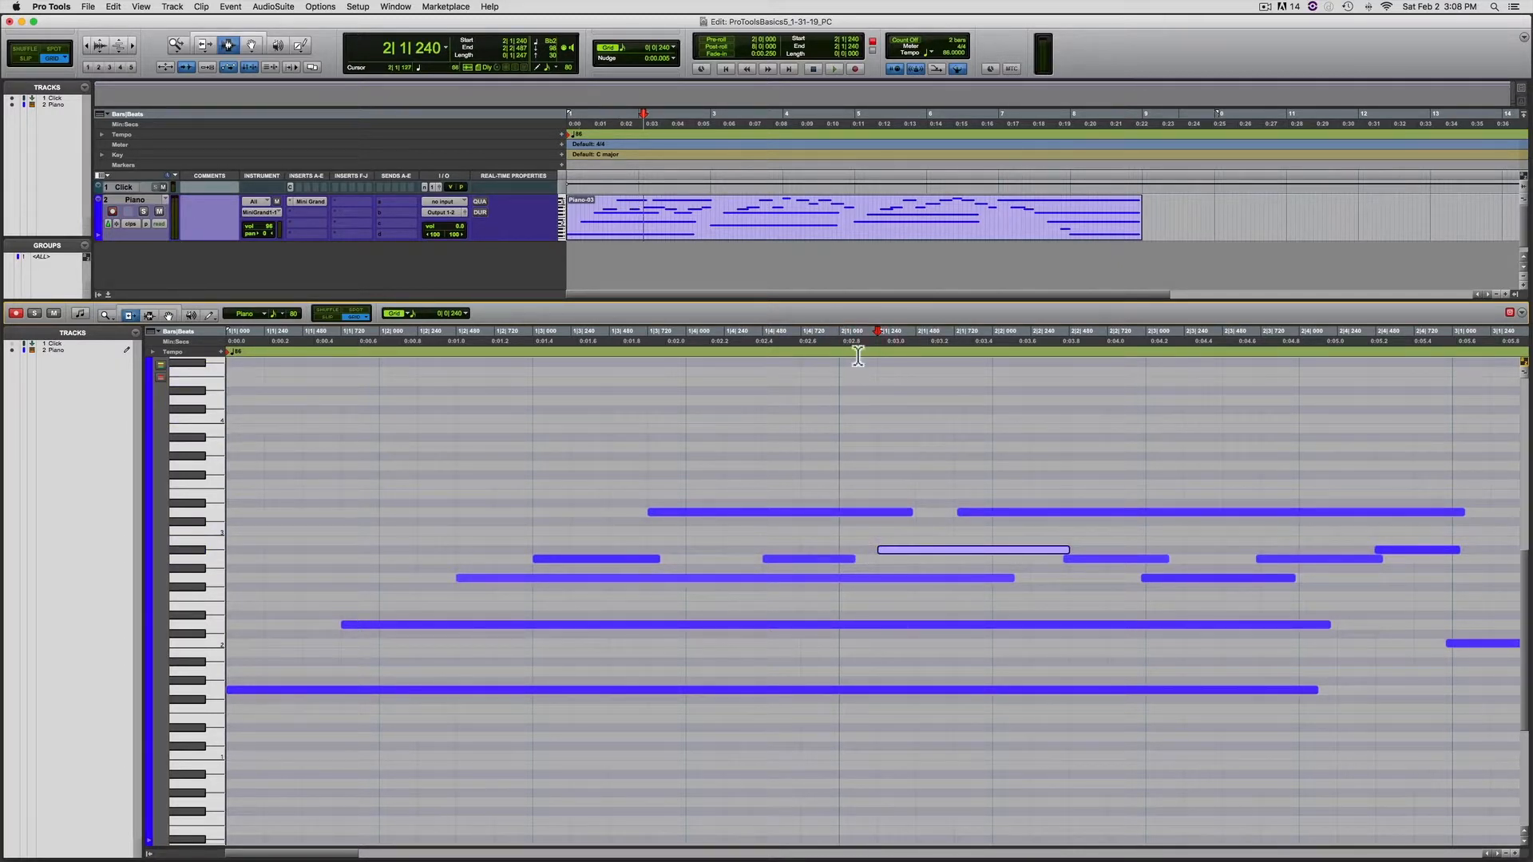
click(830, 348)
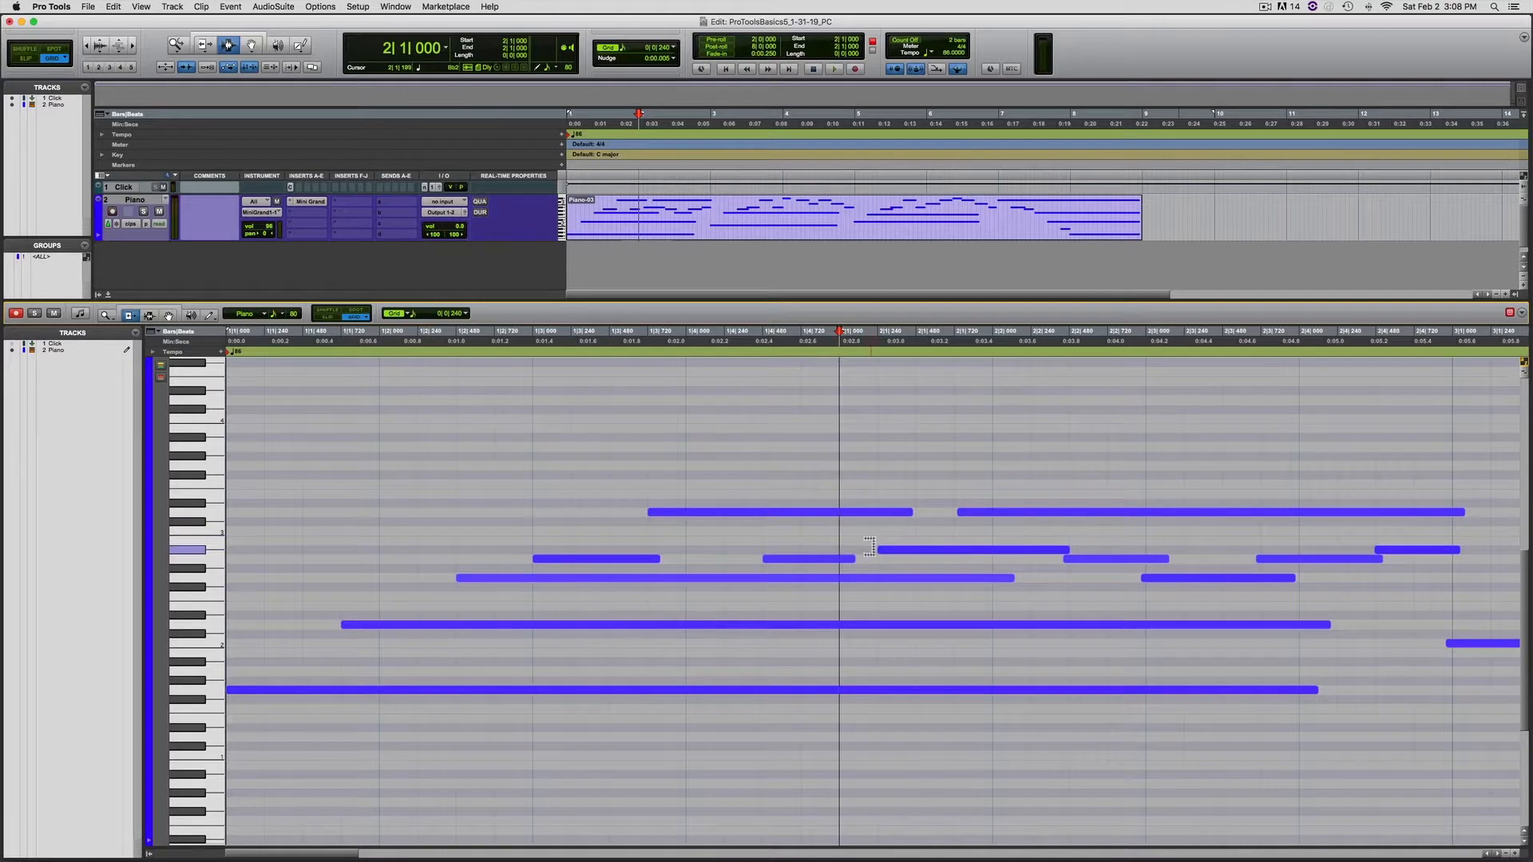
drag(878, 549, 844, 548)
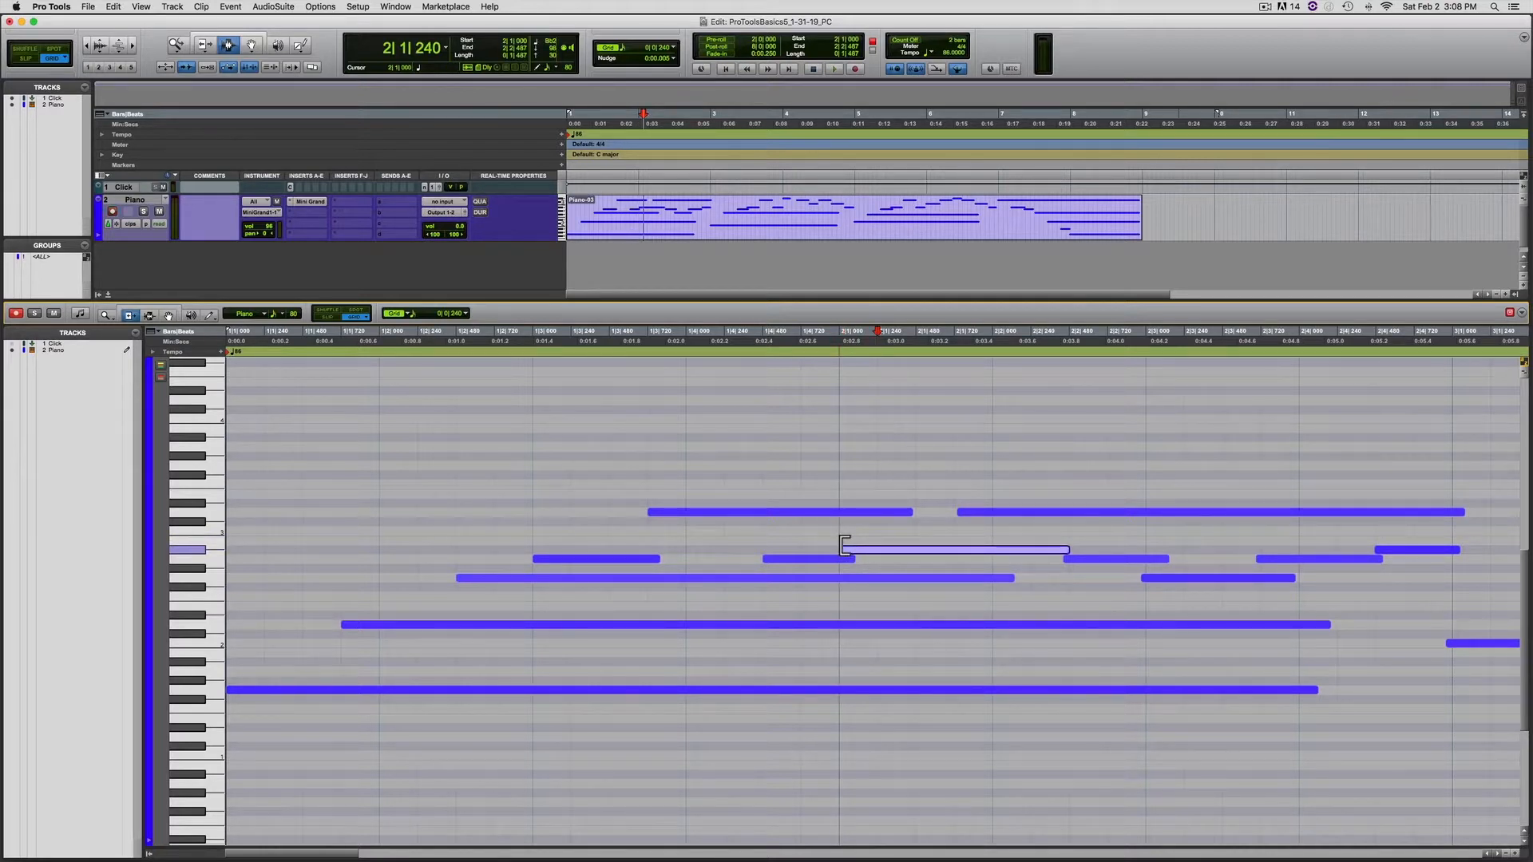
Trim the starts of the remaining bar 2 notes to the nearest sixteenth grid lines, from 2|1|720 through 2|4|480.
click(962, 512)
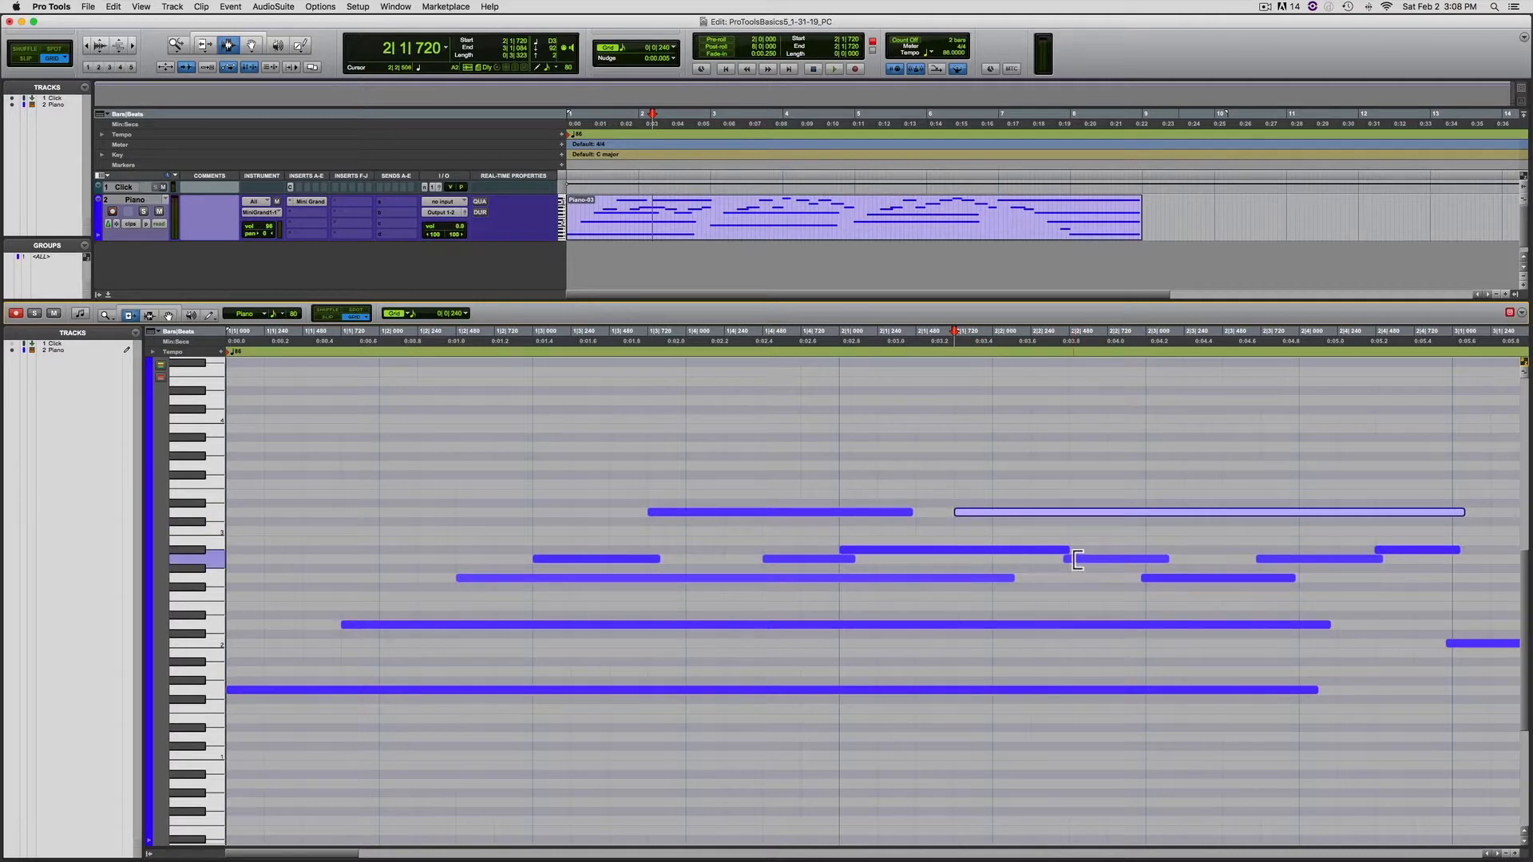
click(1078, 559)
click(1143, 578)
click(1291, 559)
key(ctrl+Tab)
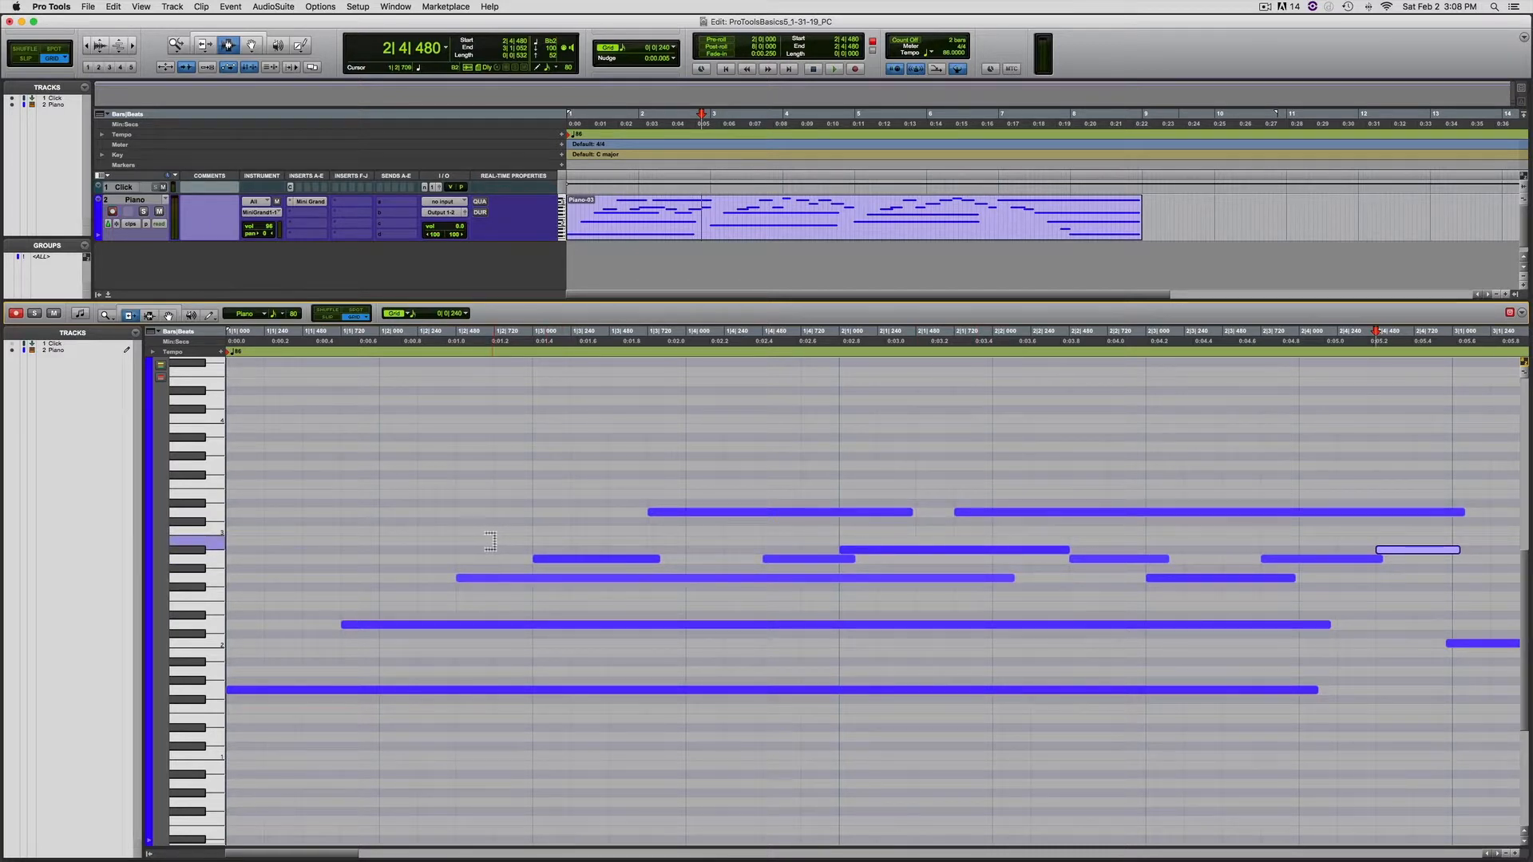
Adjust the ends of the notes starting at 1|3|000, 1|3|720 and 1|4|480 to 1|3|720, 2|1|480 and 2|1|000.
click(653, 559)
drag(653, 559, 646, 559)
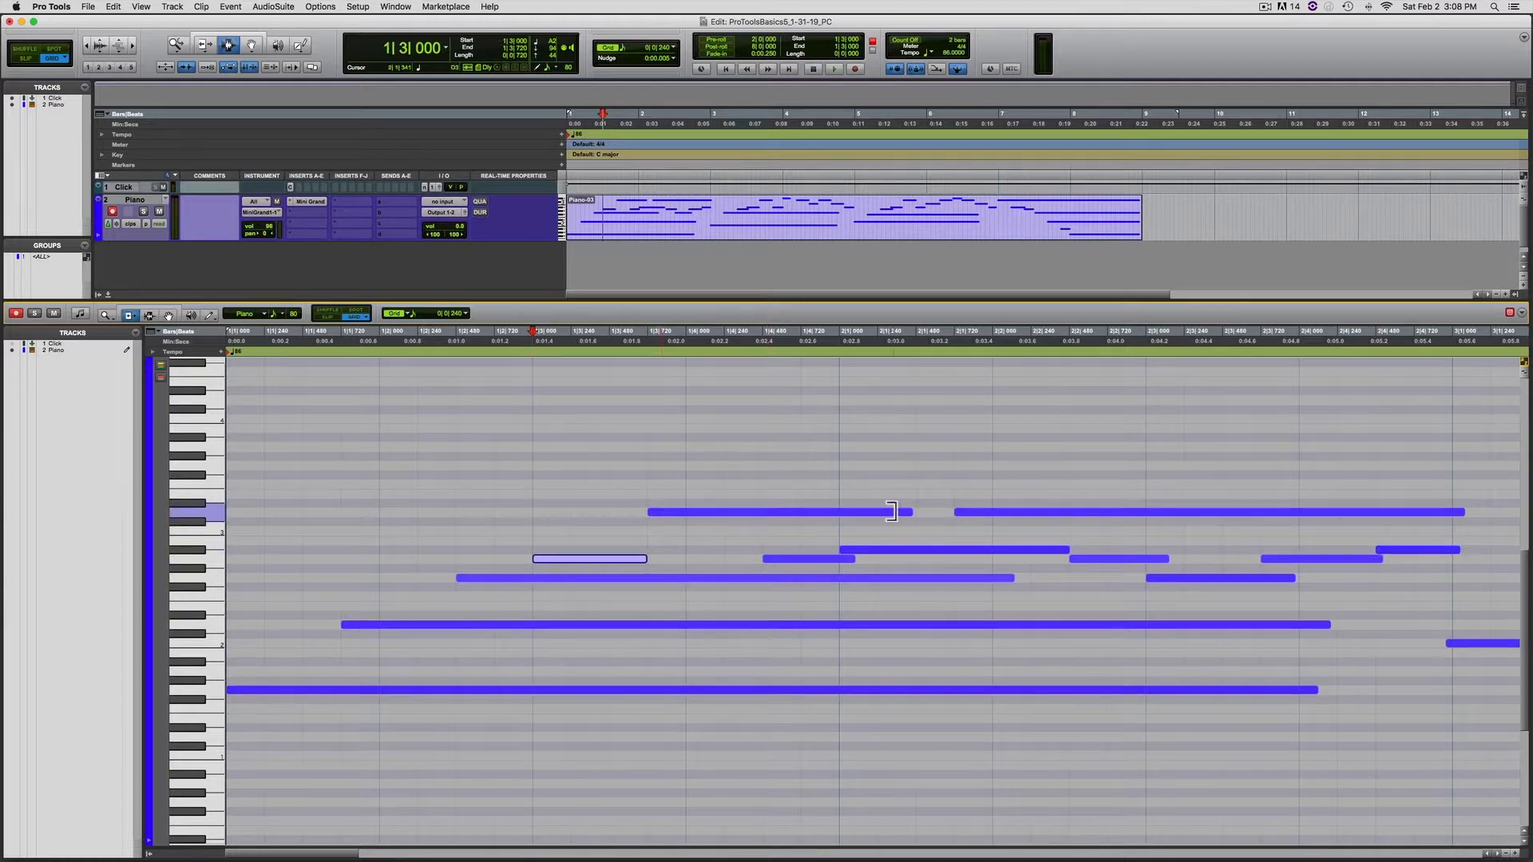
drag(891, 512, 913, 512)
drag(853, 559, 841, 560)
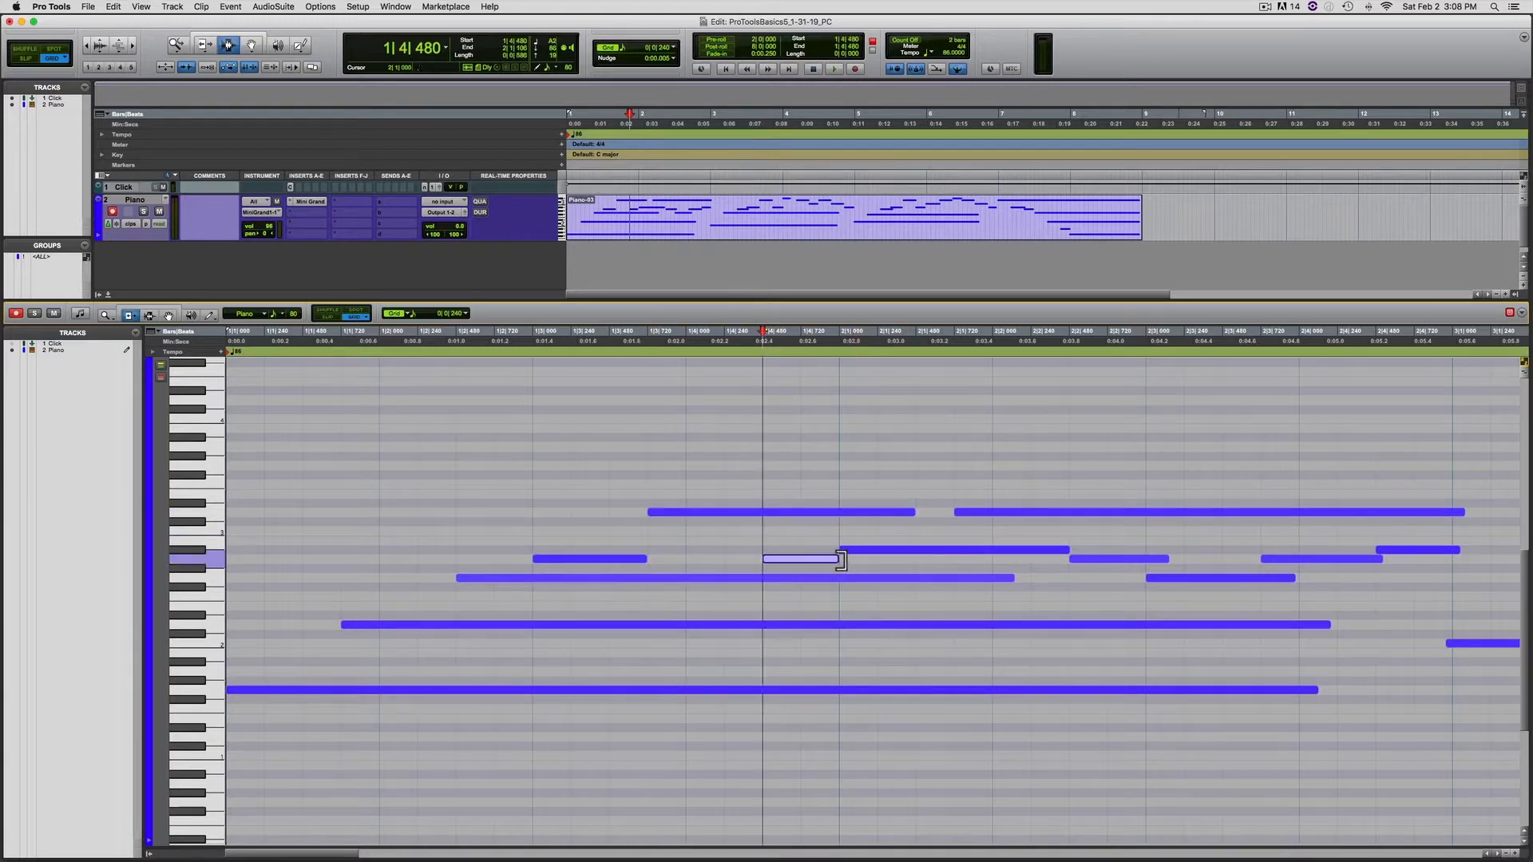
Trim the ends of the notes starting at 2|2|480, 2|3|000 and 2|3|720 so each stops where the following melody note begins.
key(ctrl+Up)
click(1116, 548)
drag(1166, 559, 1145, 559)
drag(1295, 576, 1260, 577)
drag(1381, 559, 1372, 559)
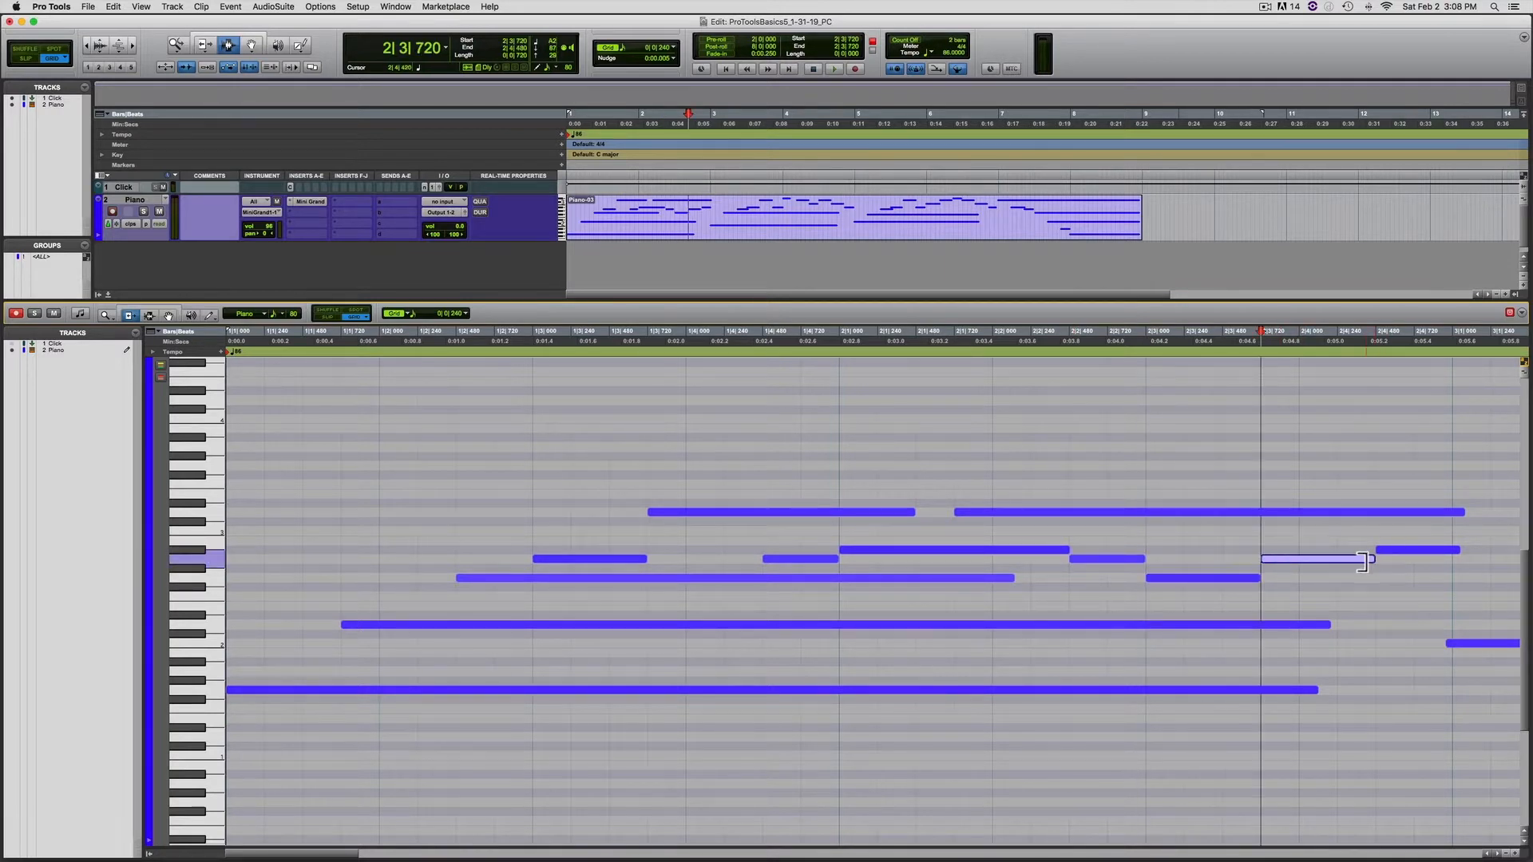
Align the ends of the top, melody and two bass notes to 3|1|000, and shorten the held G2 note to 2|2|000.
drag(1464, 512, 1451, 550)
drag(1300, 631, 1417, 631)
drag(1317, 691, 1306, 691)
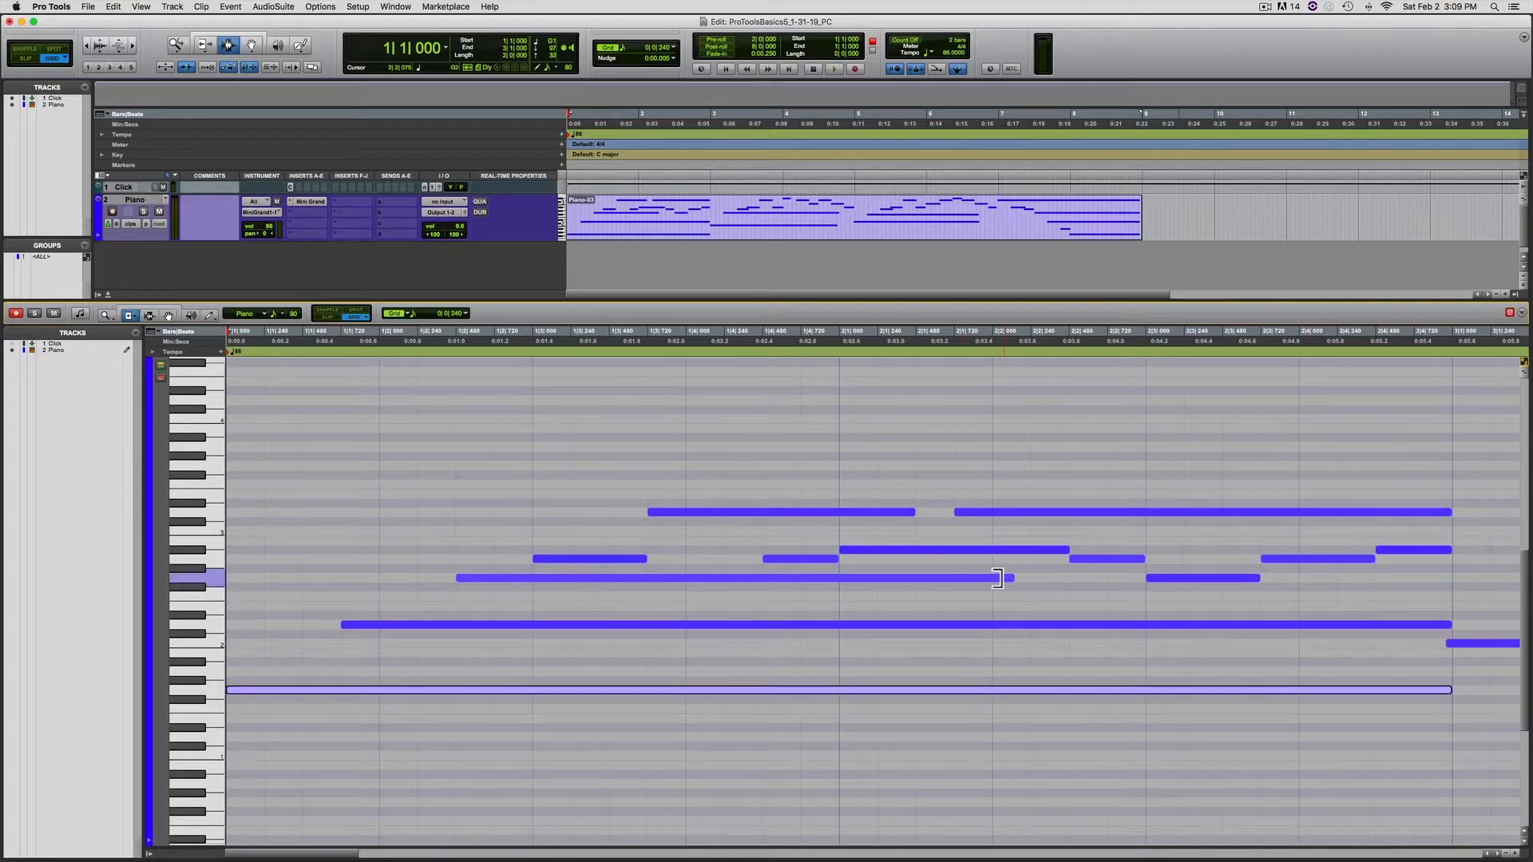
drag(1010, 577, 991, 578)
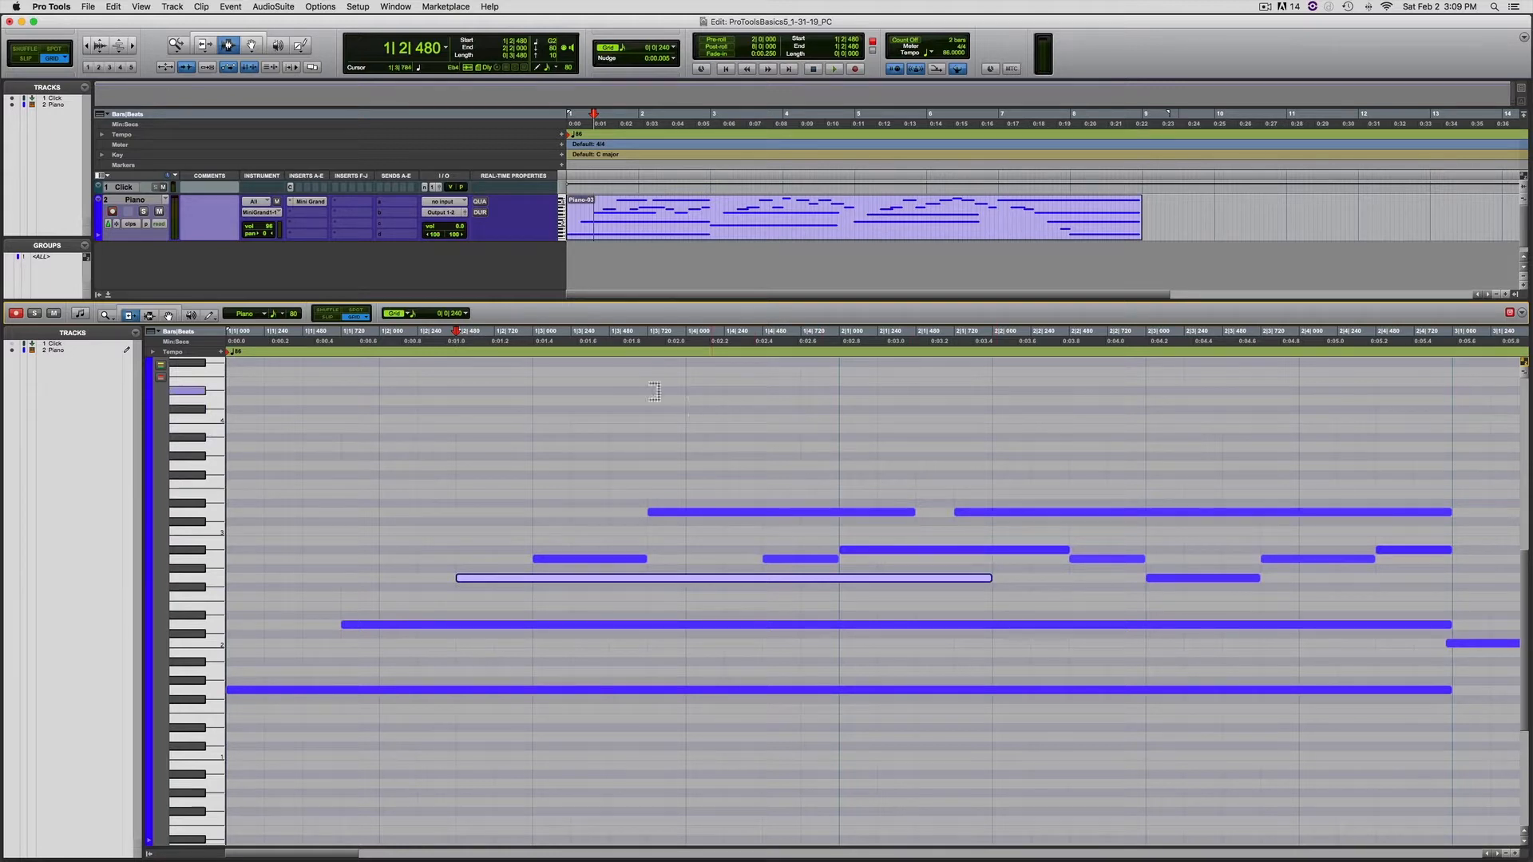
click(624, 357)
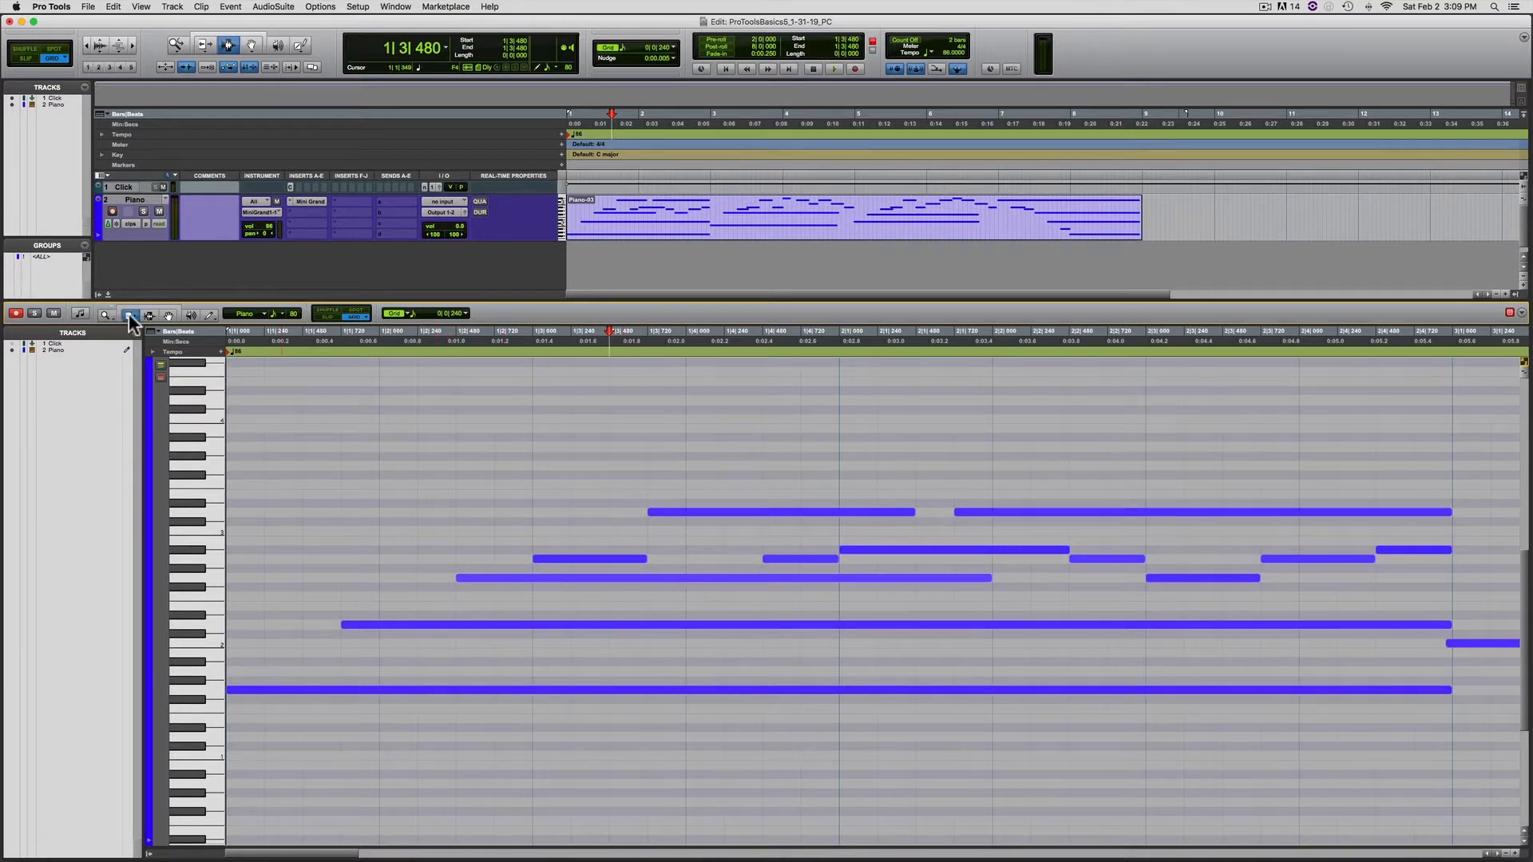
Select all notes of bars 3 and 4 with the Grabber and shift them slightly right so the first starts at 3|1|008.
scroll(526, 487, right, 6)
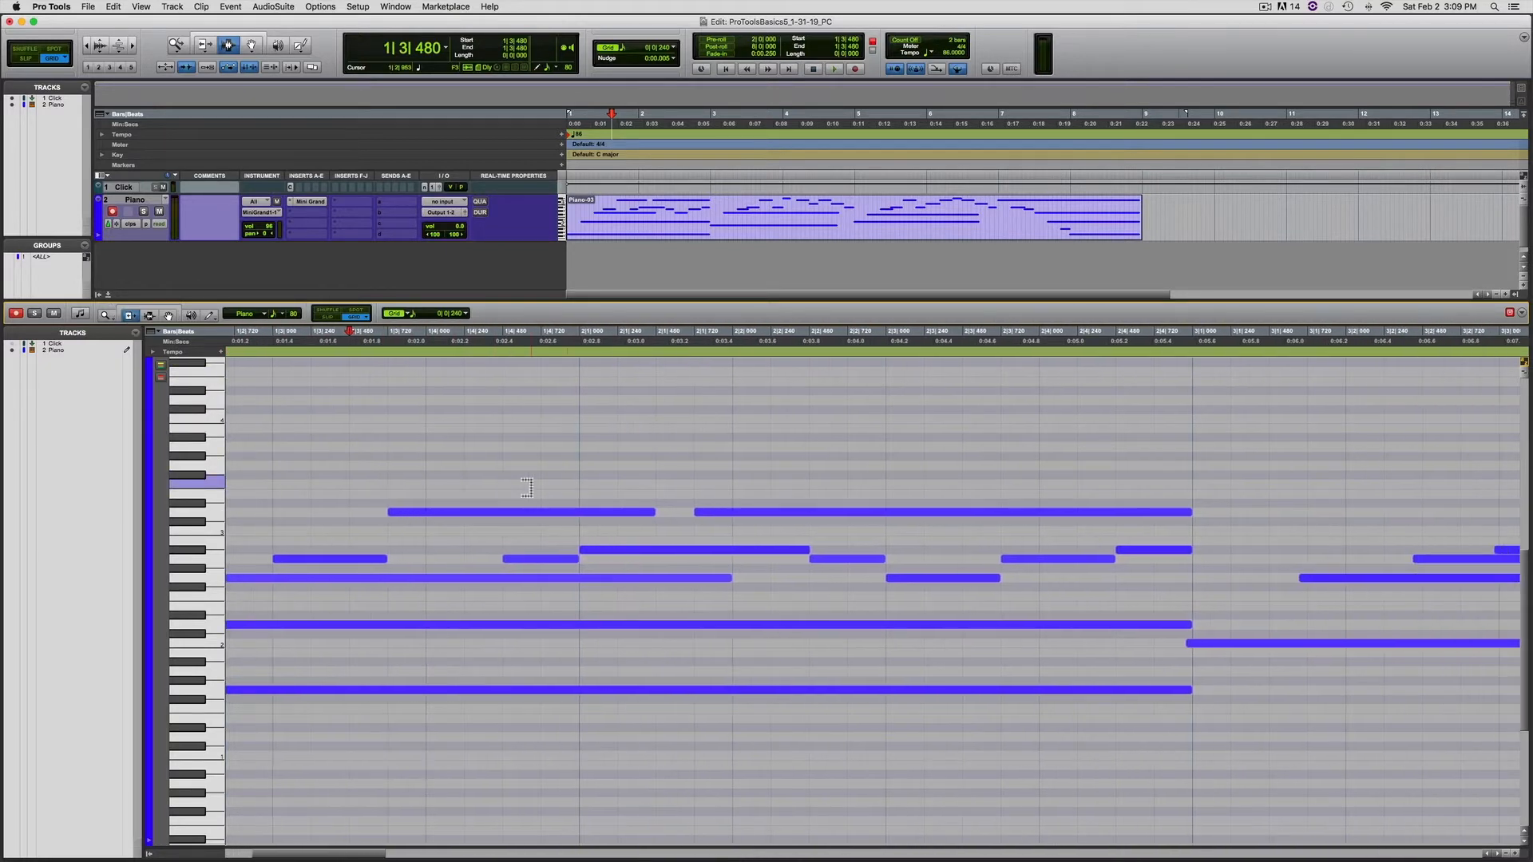
scroll(527, 487, right, 8)
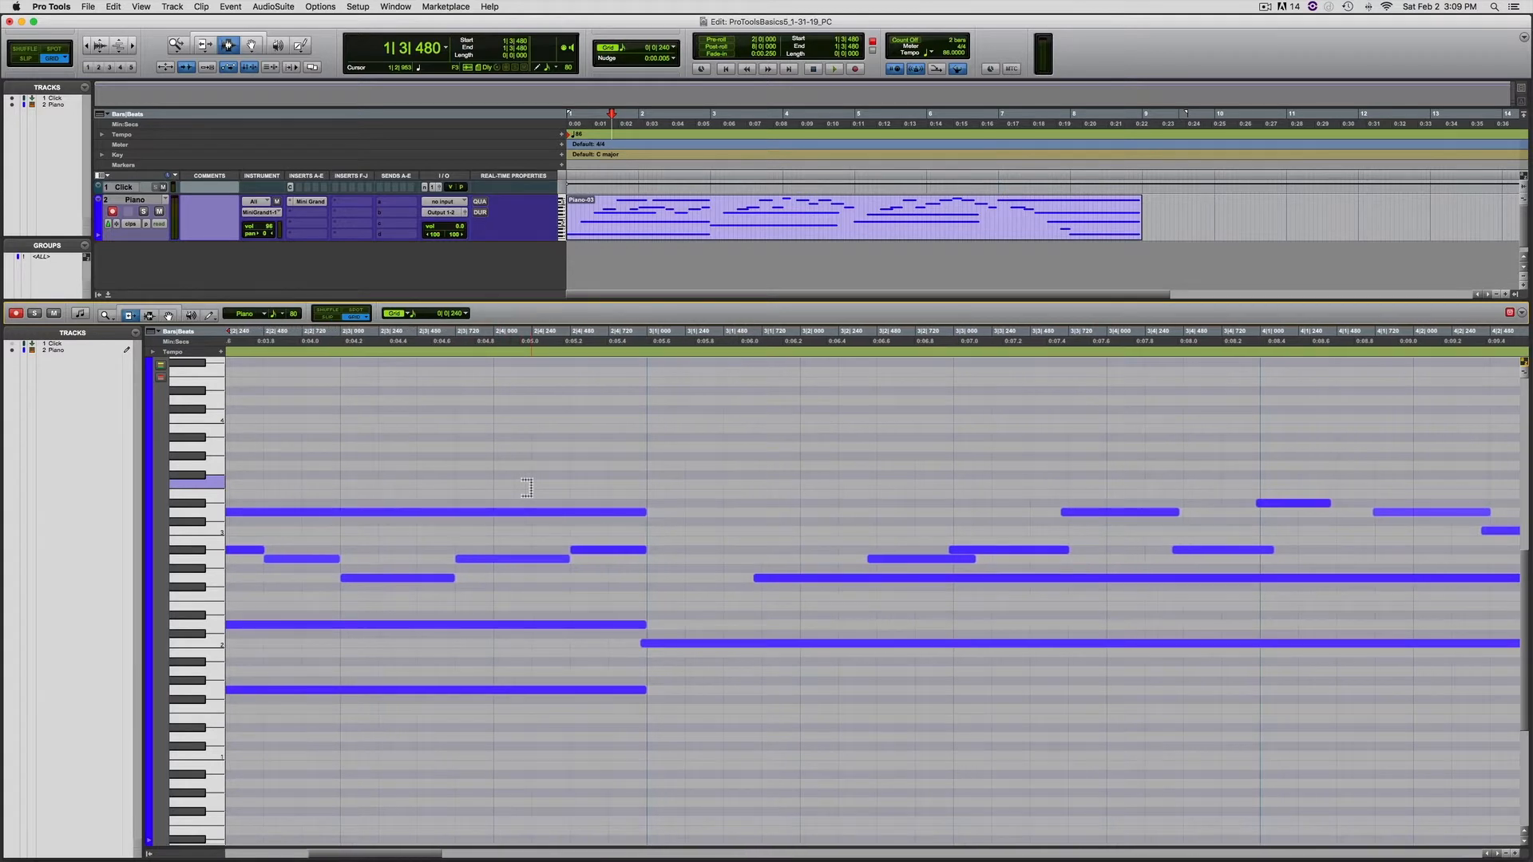
scroll(527, 487, right, 8)
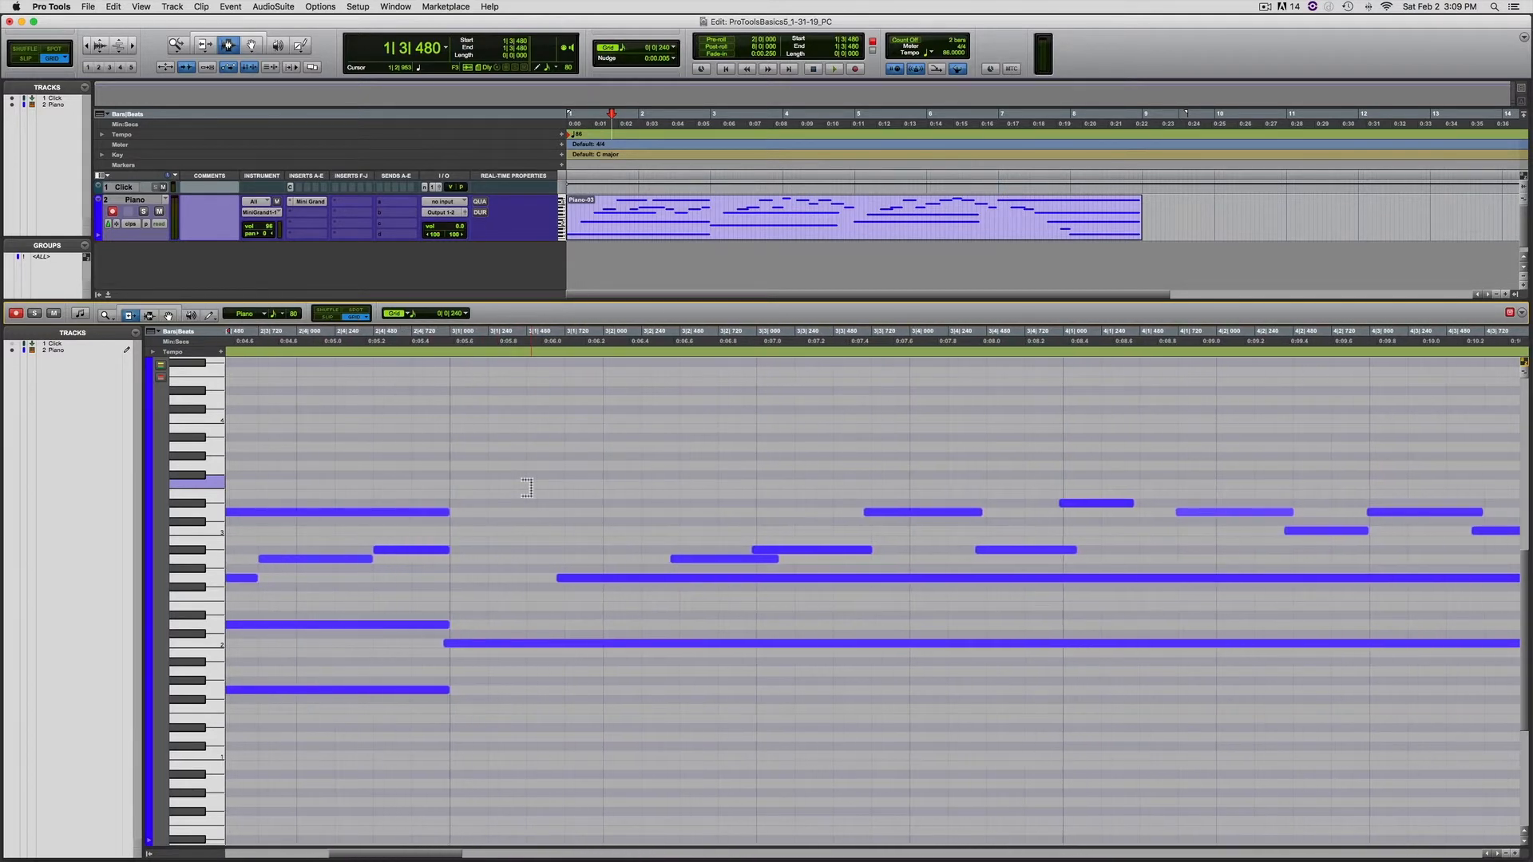
scroll(527, 487, right, 3)
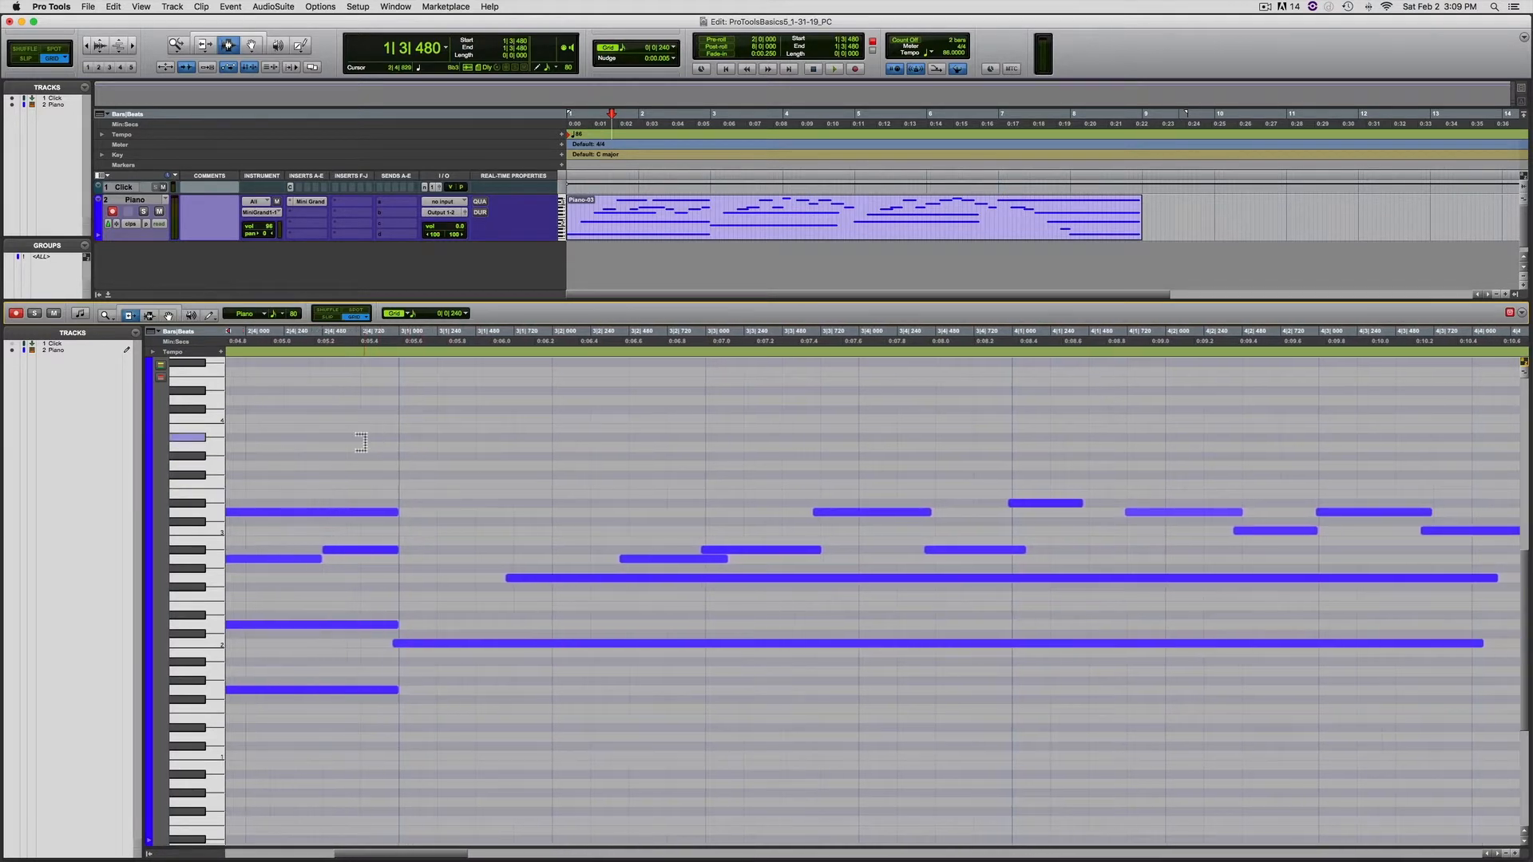
scroll(347, 441, left, 5)
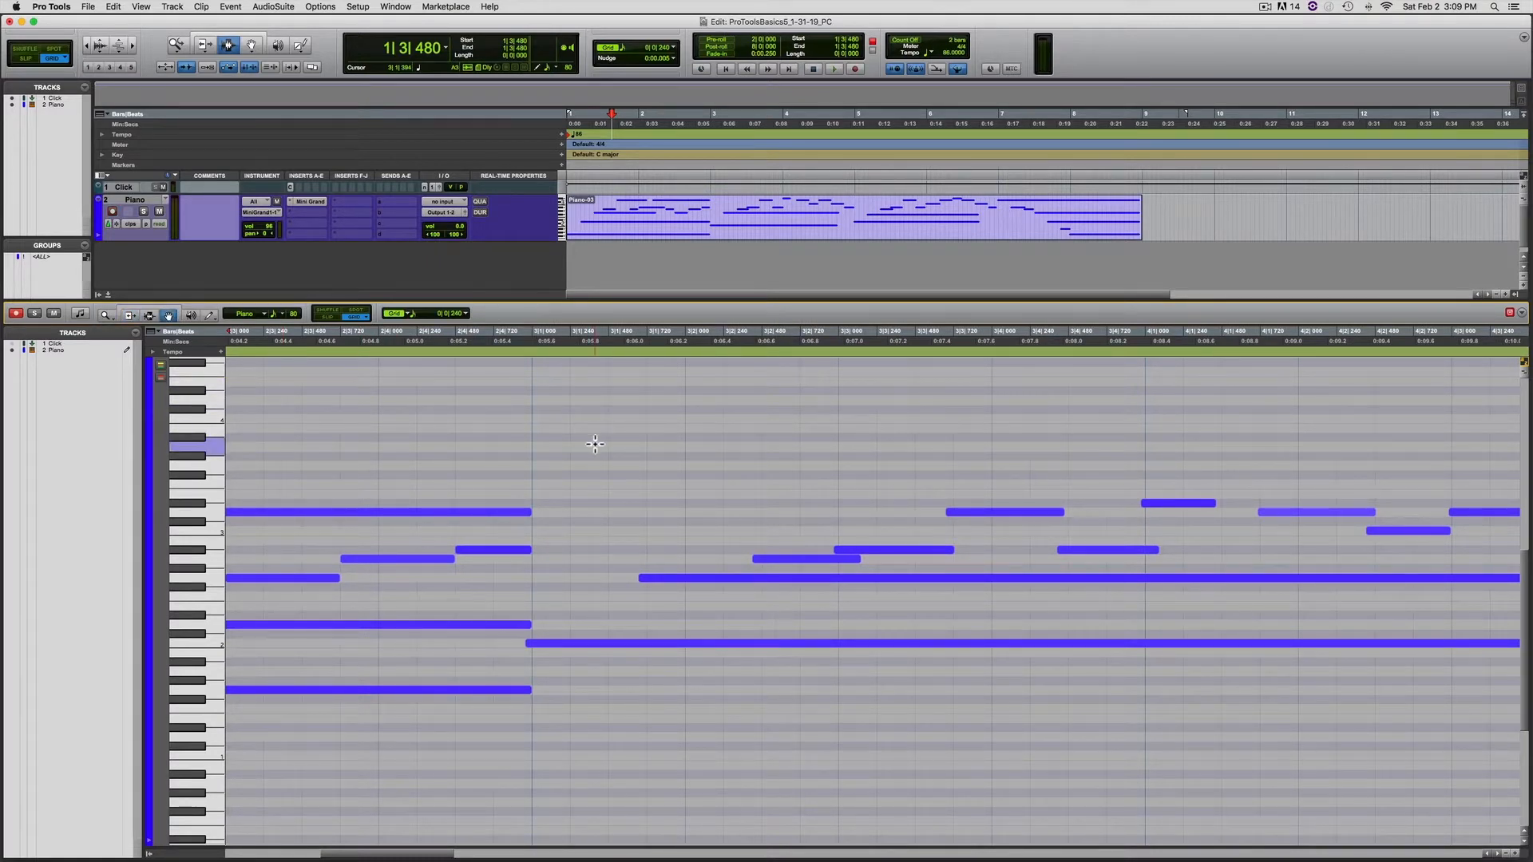
scroll(595, 444, right, 2)
scroll(595, 444, down, 1)
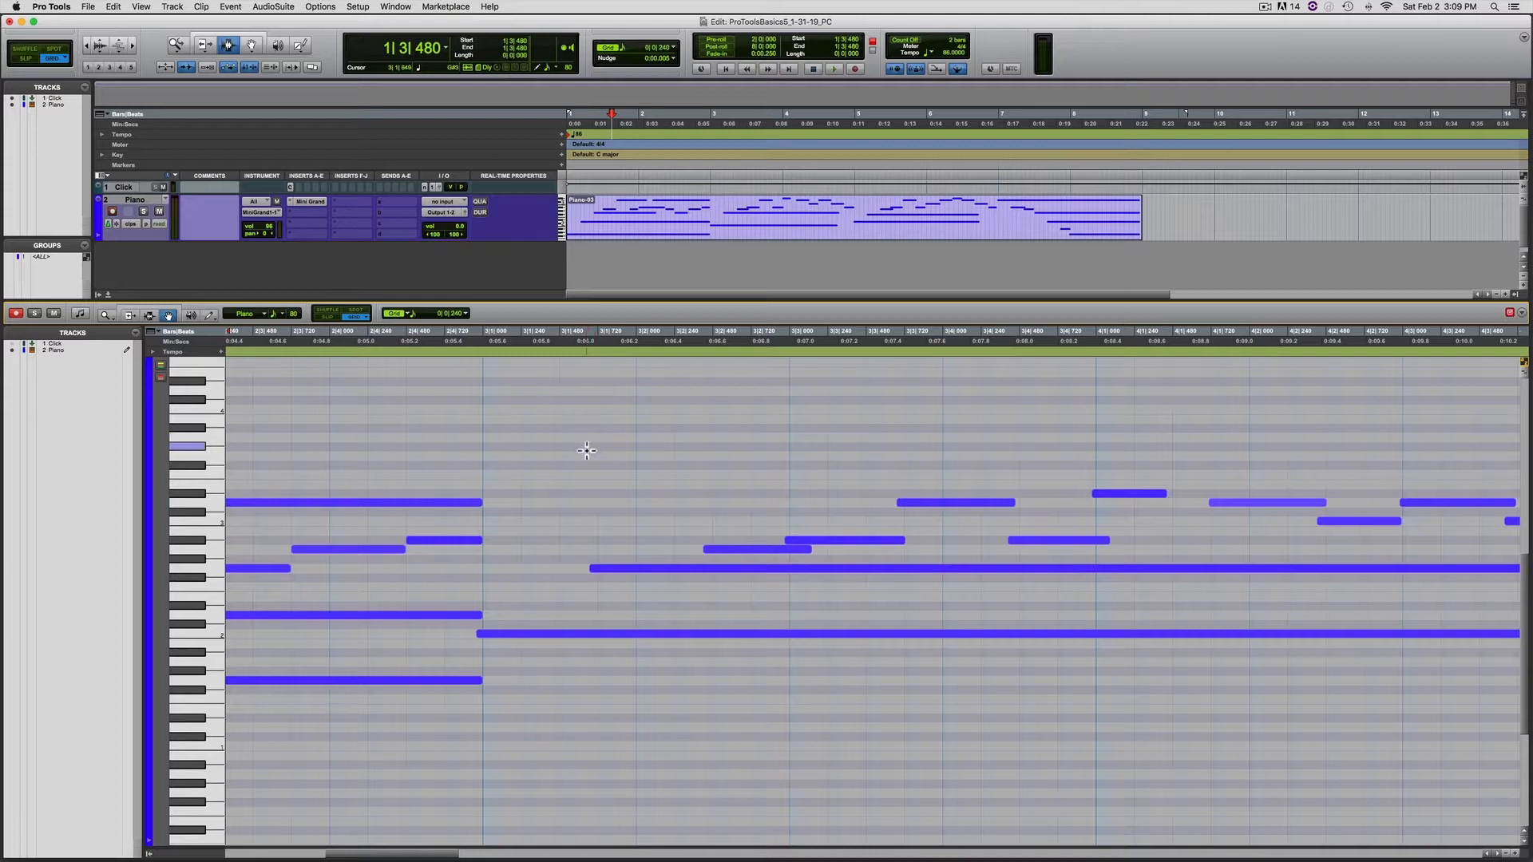
key(r)
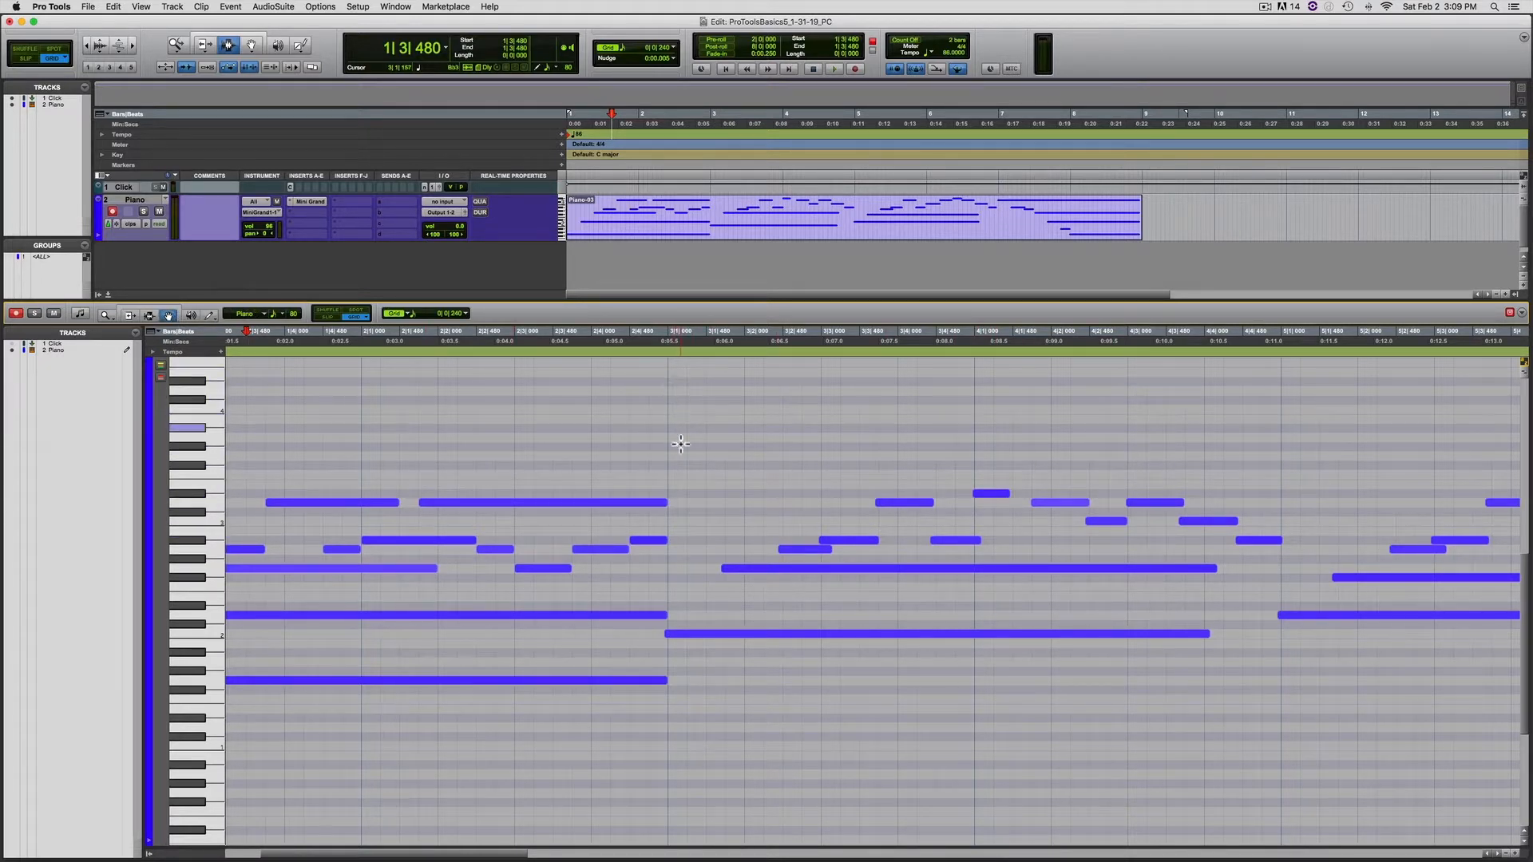
drag(674, 447, 1264, 648)
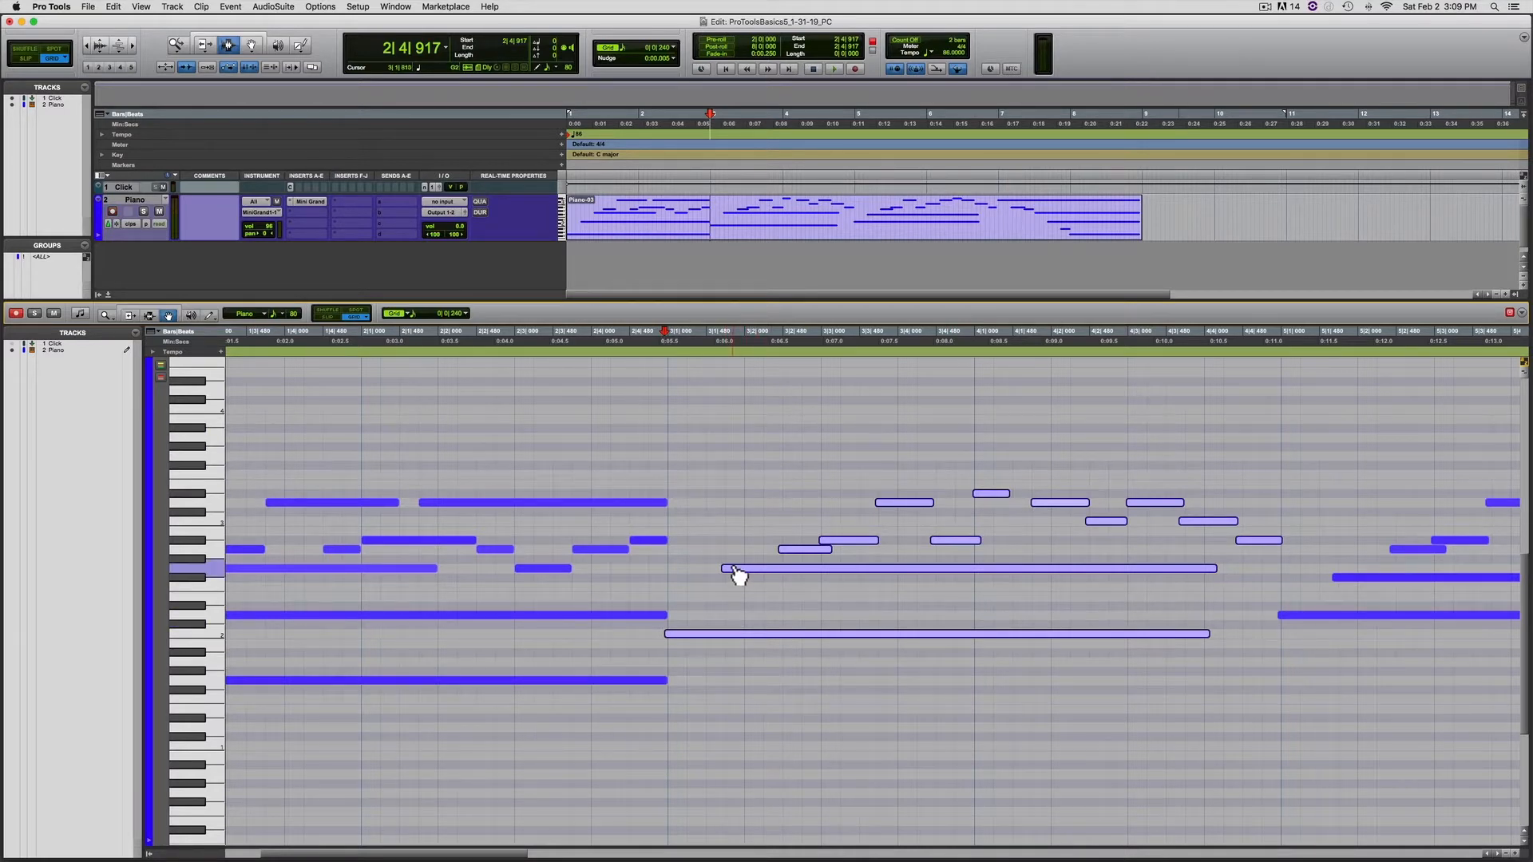
drag(738, 576, 742, 577)
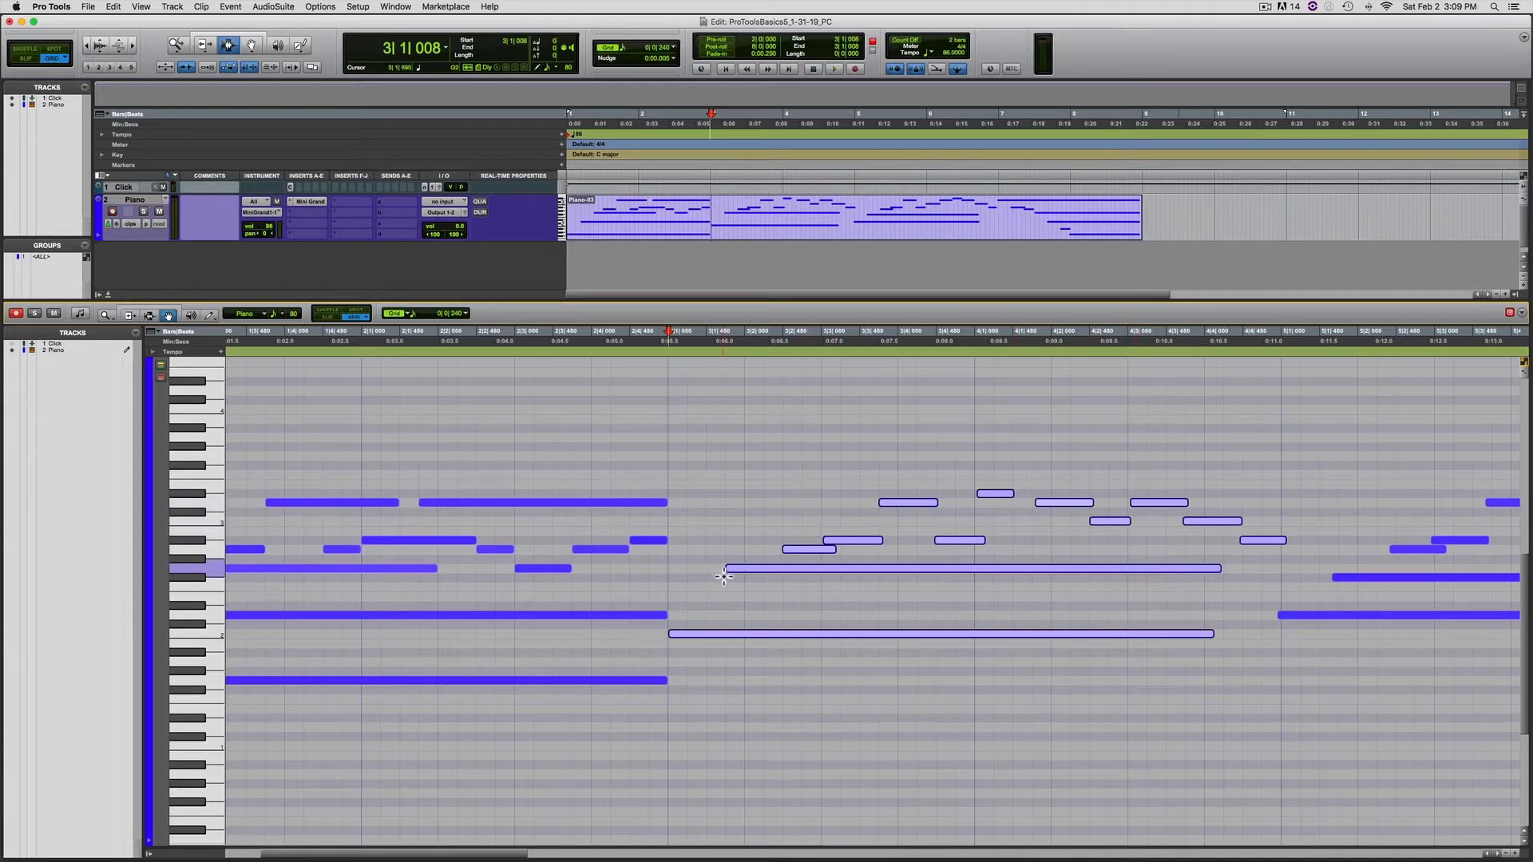
click(776, 517)
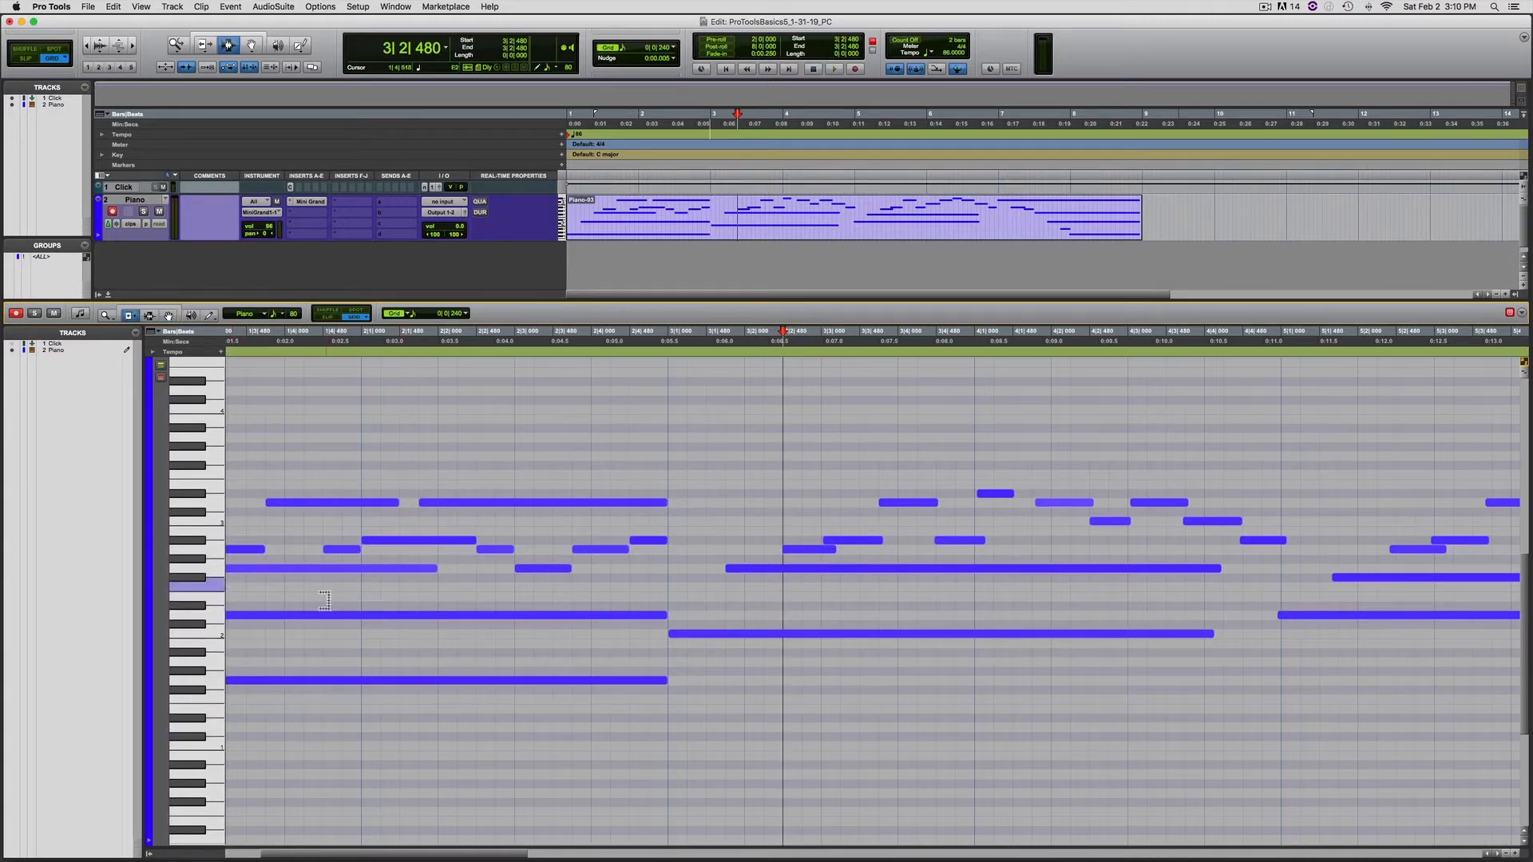
Trim the melody notes' edges between 3|2|480 and 4|1|720 to the grid, extending the 4|1|000 note up to the following note.
click(823, 548)
click(826, 543)
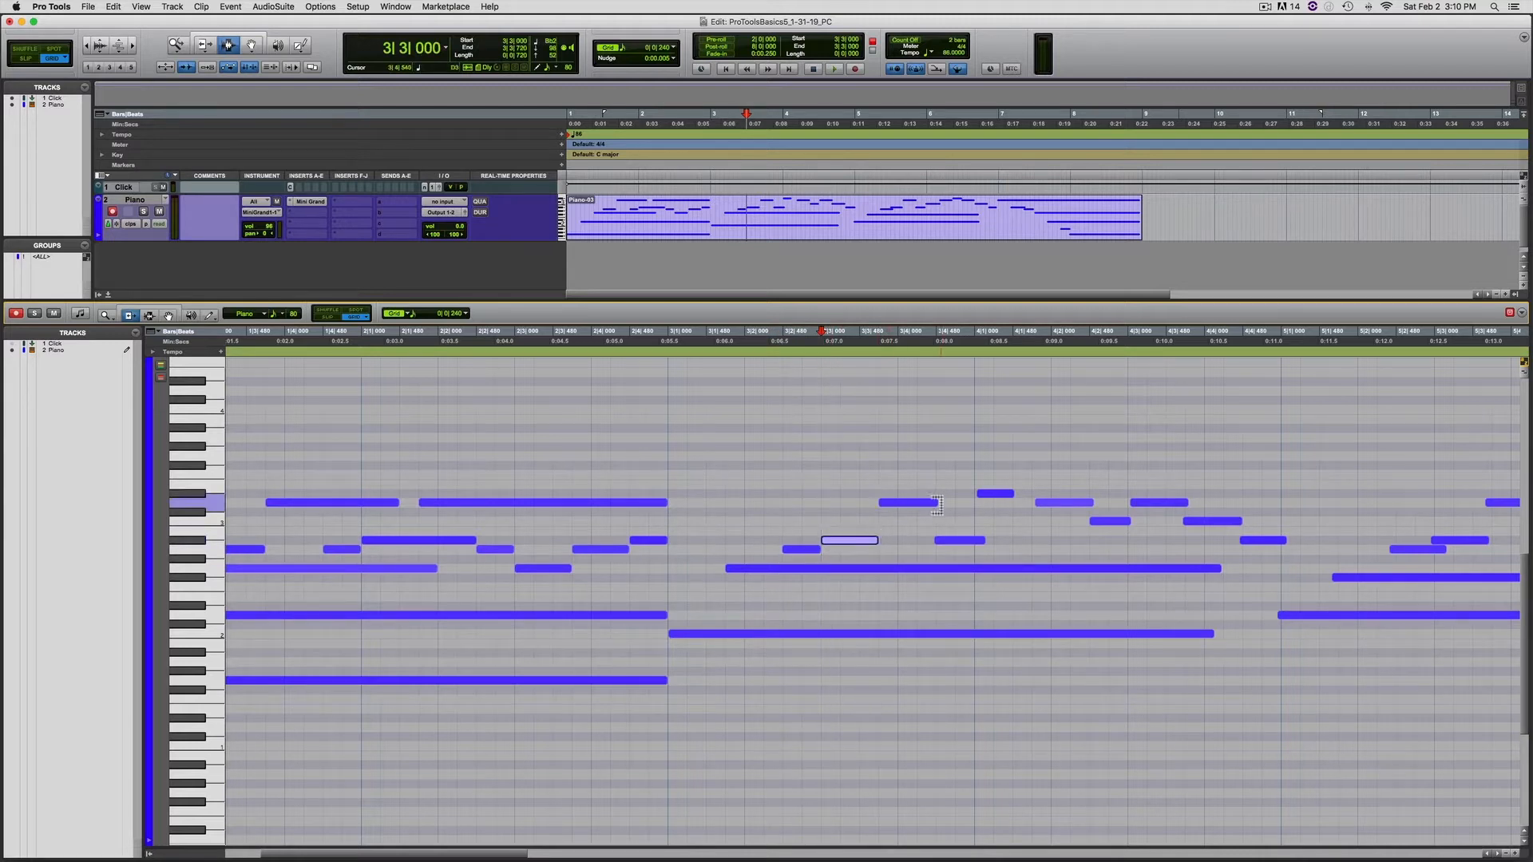
click(938, 540)
drag(982, 541, 975, 494)
click(1039, 502)
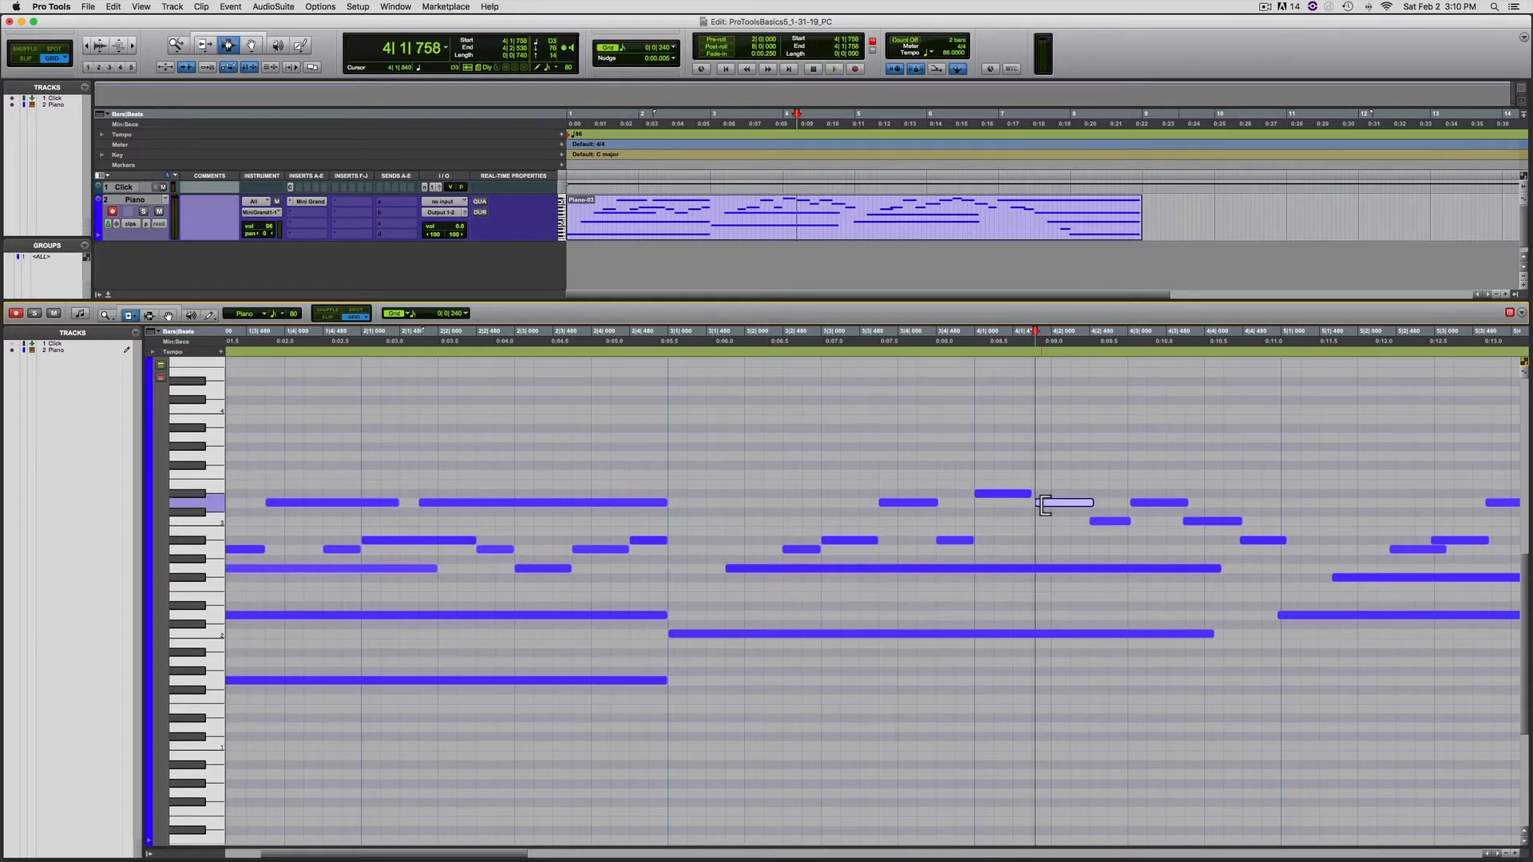
Trim the remaining bar 4 melody notes to the grid and extend the two held low notes to 5|1|000.
drag(1082, 503, 1244, 542)
click(1239, 522)
drag(1191, 625, 1278, 634)
Use the Grabber to move bar 5's two held notes right onto the 5|1|000 bar line and shift its first three melody notes slightly right.
scroll(1036, 485, right, 5)
scroll(1035, 485, right, 12)
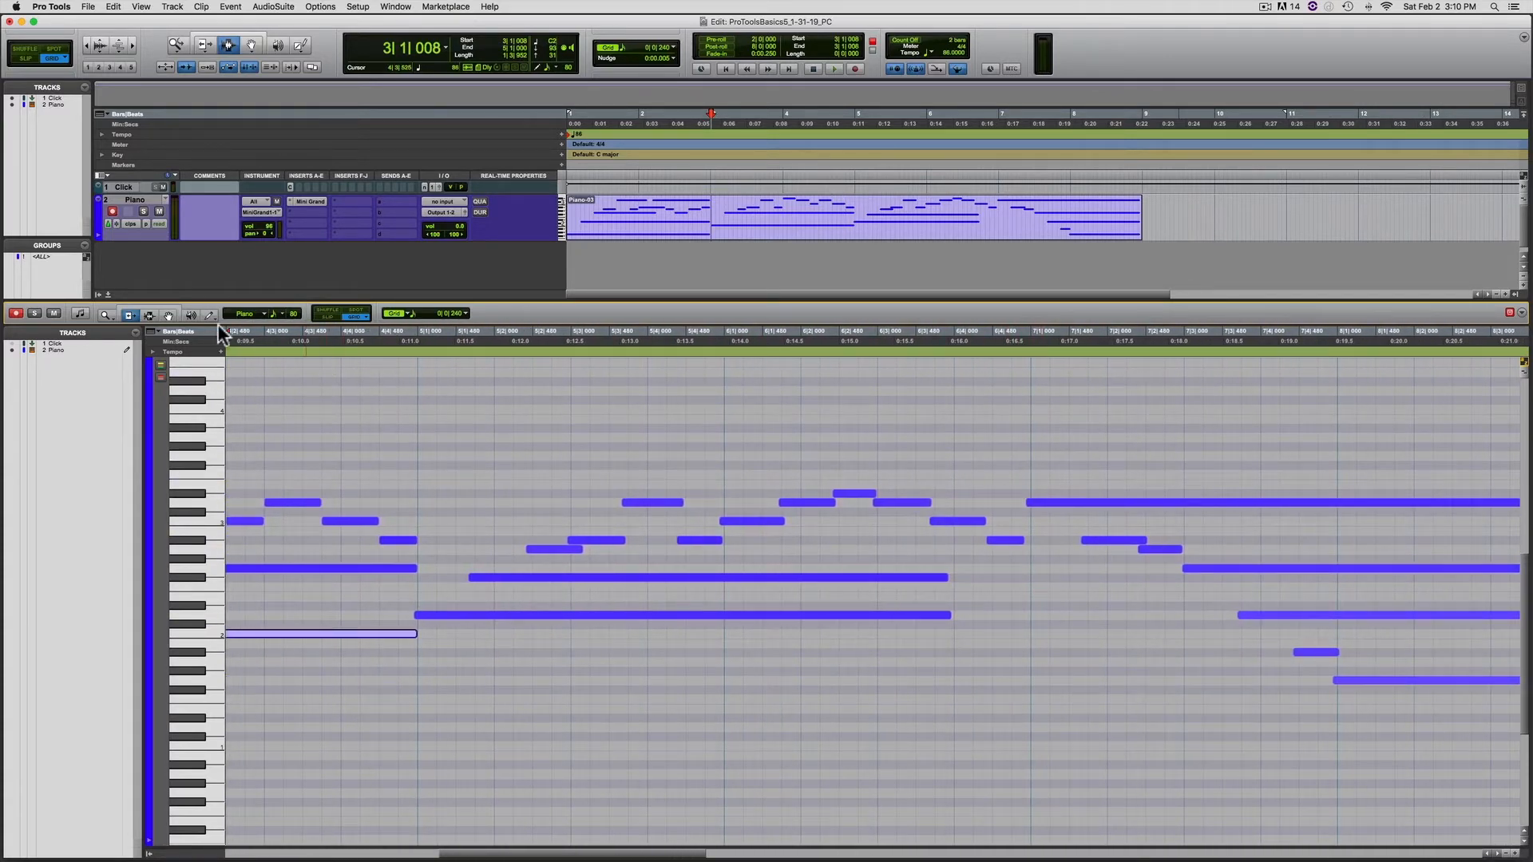
click(170, 313)
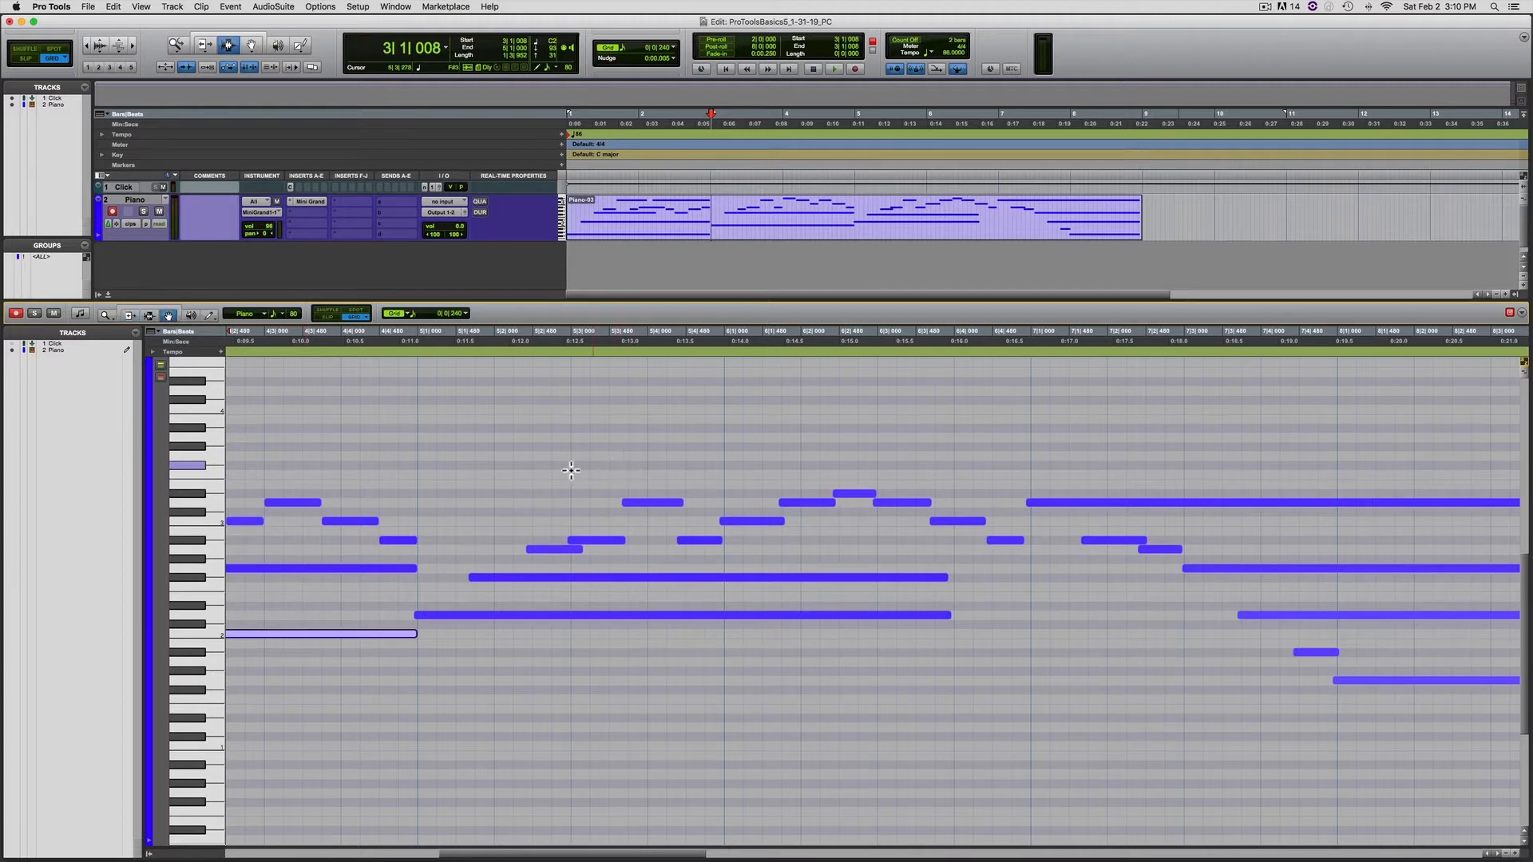
drag(439, 554, 457, 624)
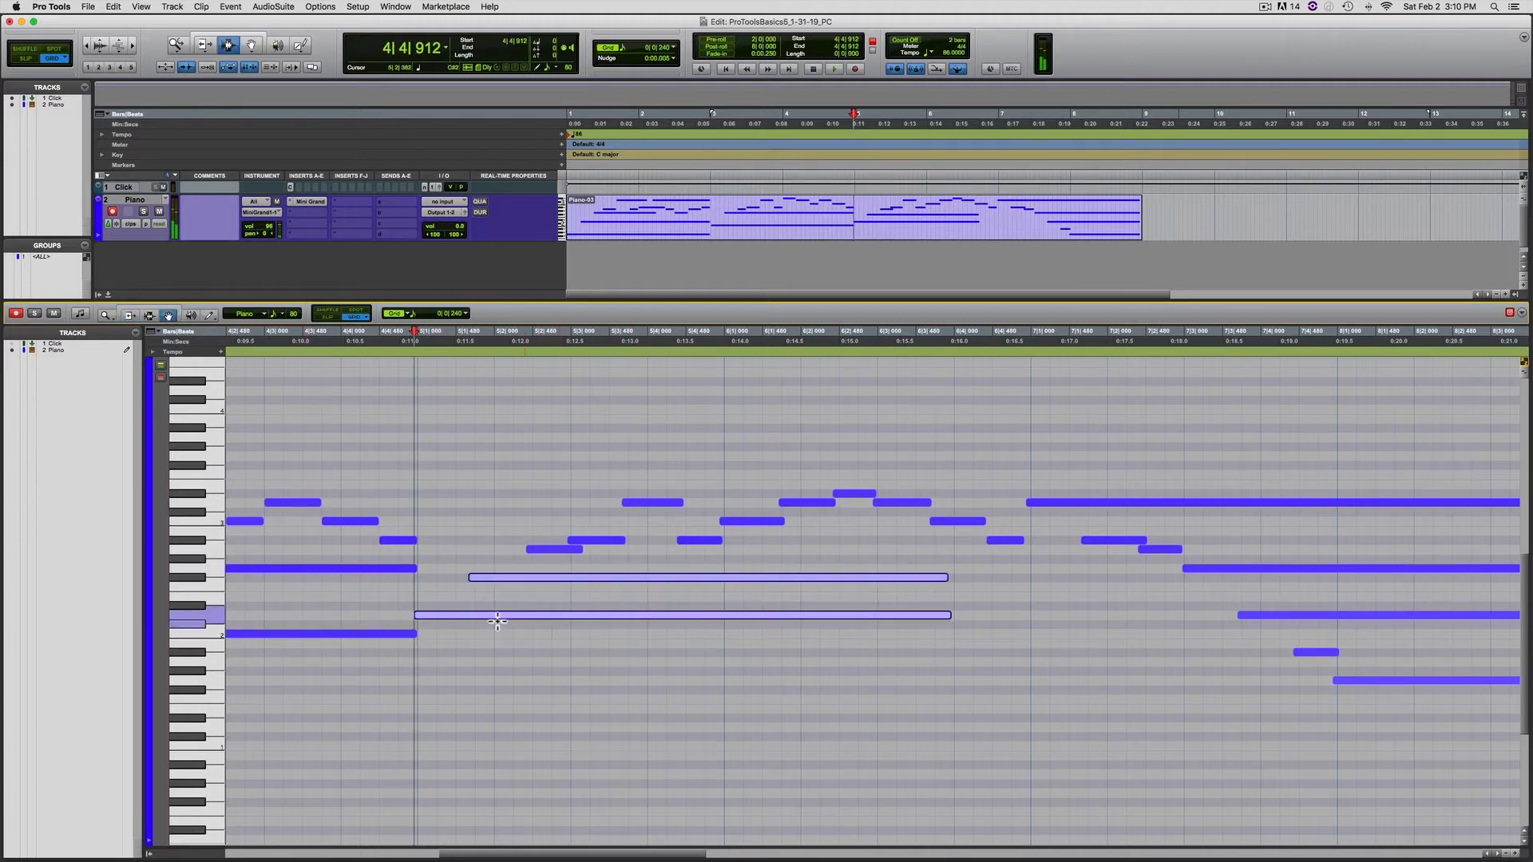
click(524, 506)
drag(526, 467, 564, 550)
click(730, 497)
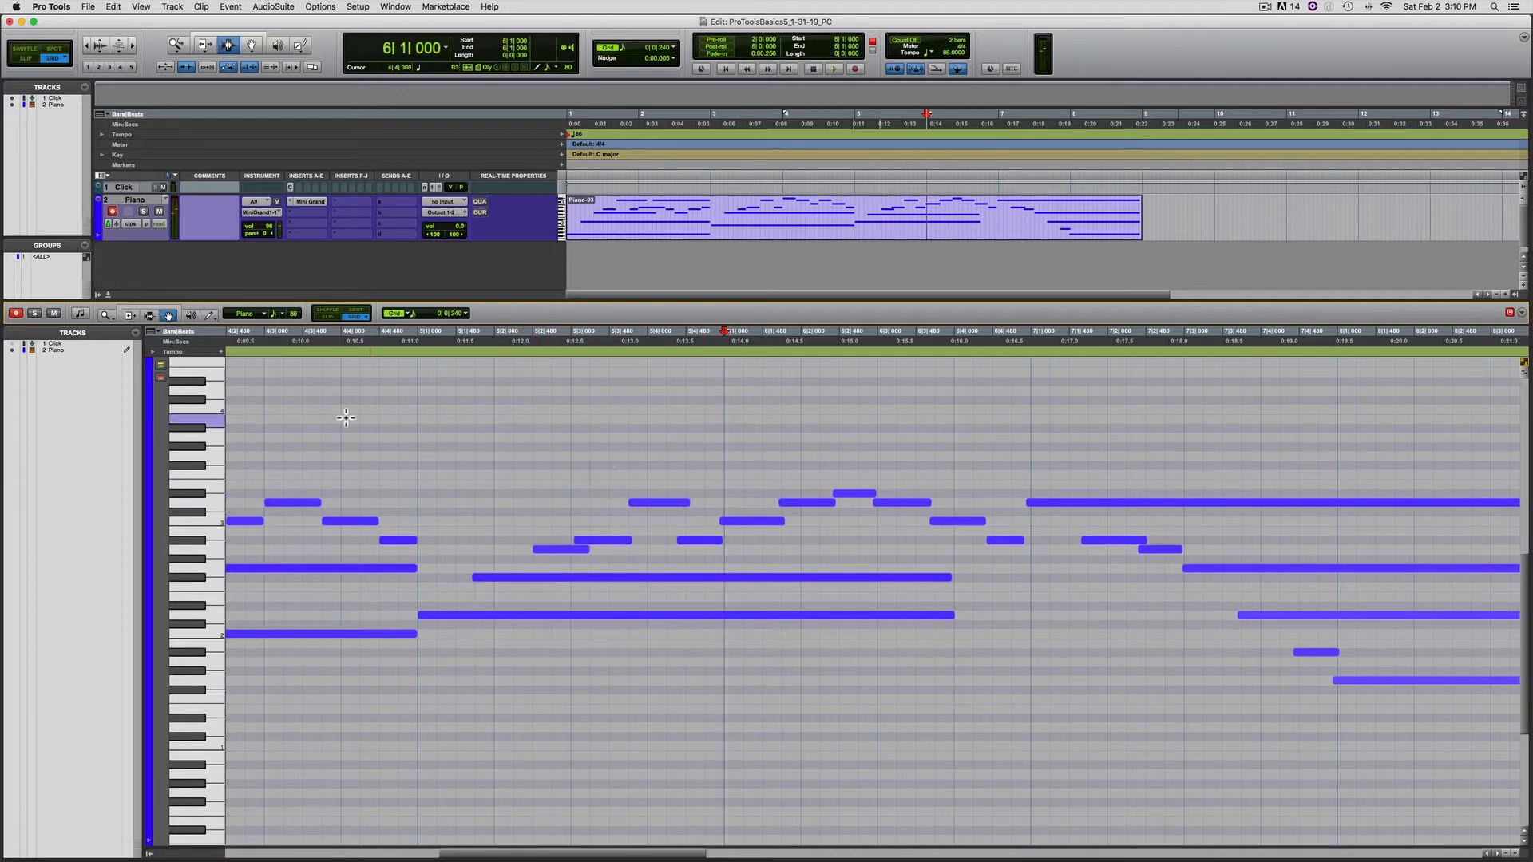
Select the range from 5|1|000 to 6|4|720 in the MIDI editor with the Selector.
click(149, 317)
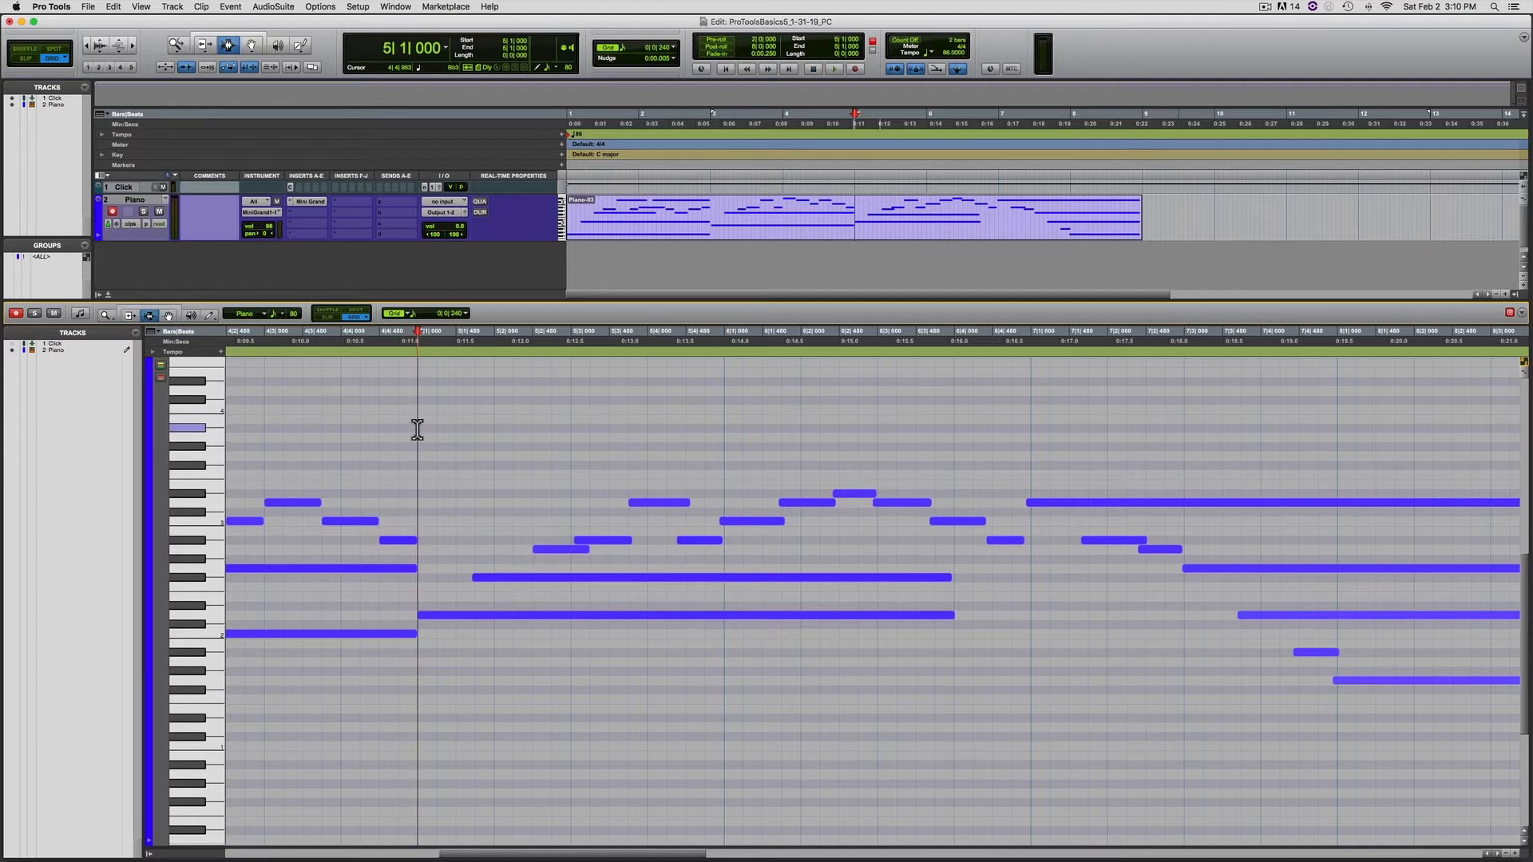
drag(418, 428, 1006, 452)
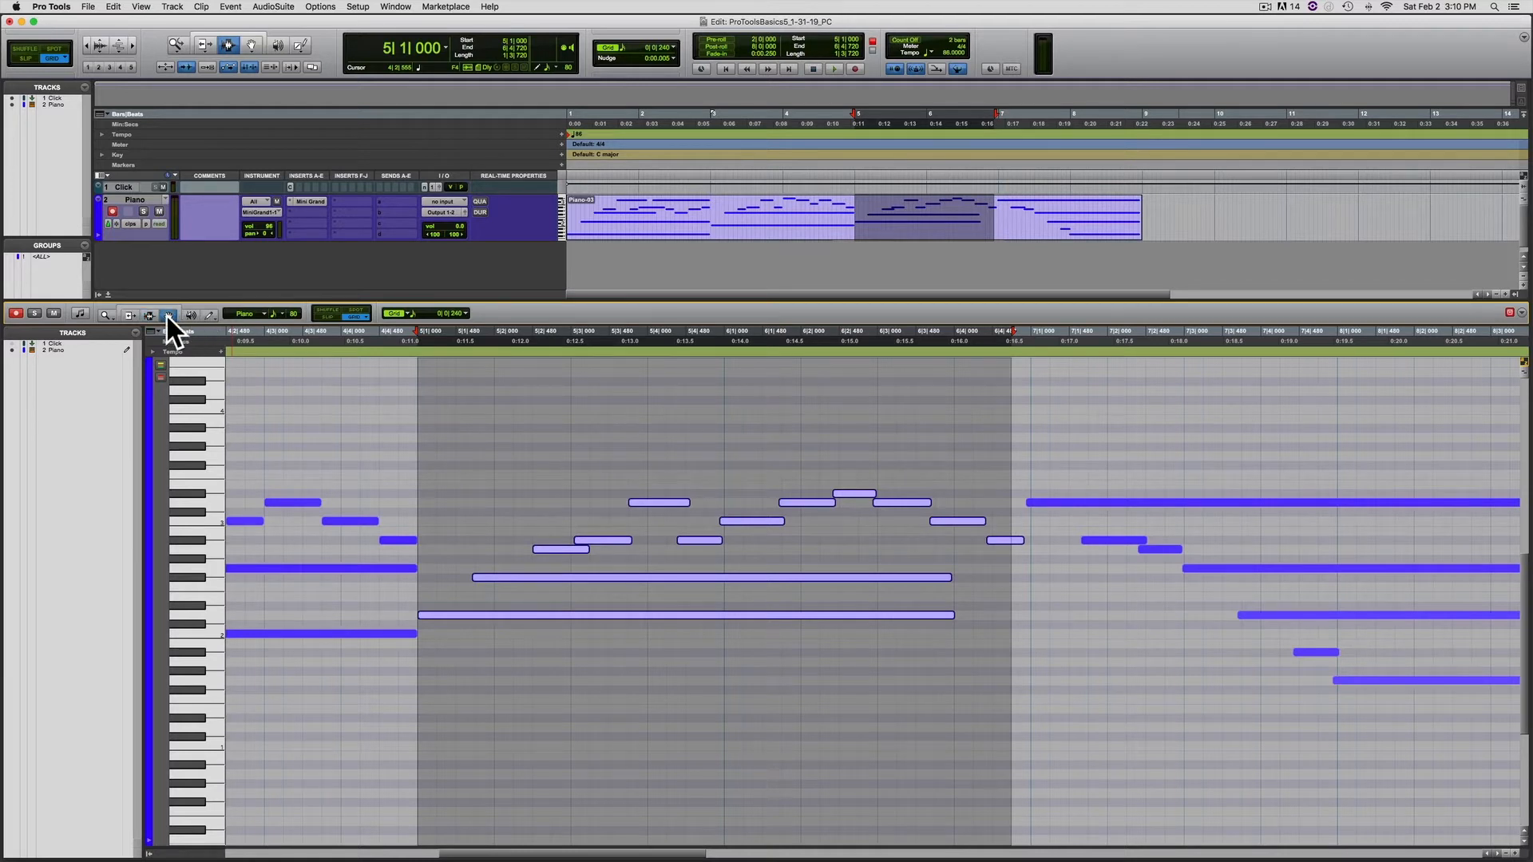
Clear the note selection and use the Grabber to move bar 5's upper held note and melody notes left onto the sixteenth-note grid.
drag(734, 530, 729, 534)
click(648, 472)
drag(426, 616, 534, 551)
drag(580, 543, 688, 548)
click(718, 522)
Move bar 6's melody notes left so they start on the grid from 6|1|480 to 6|4|240.
click(770, 503)
click(825, 495)
click(876, 505)
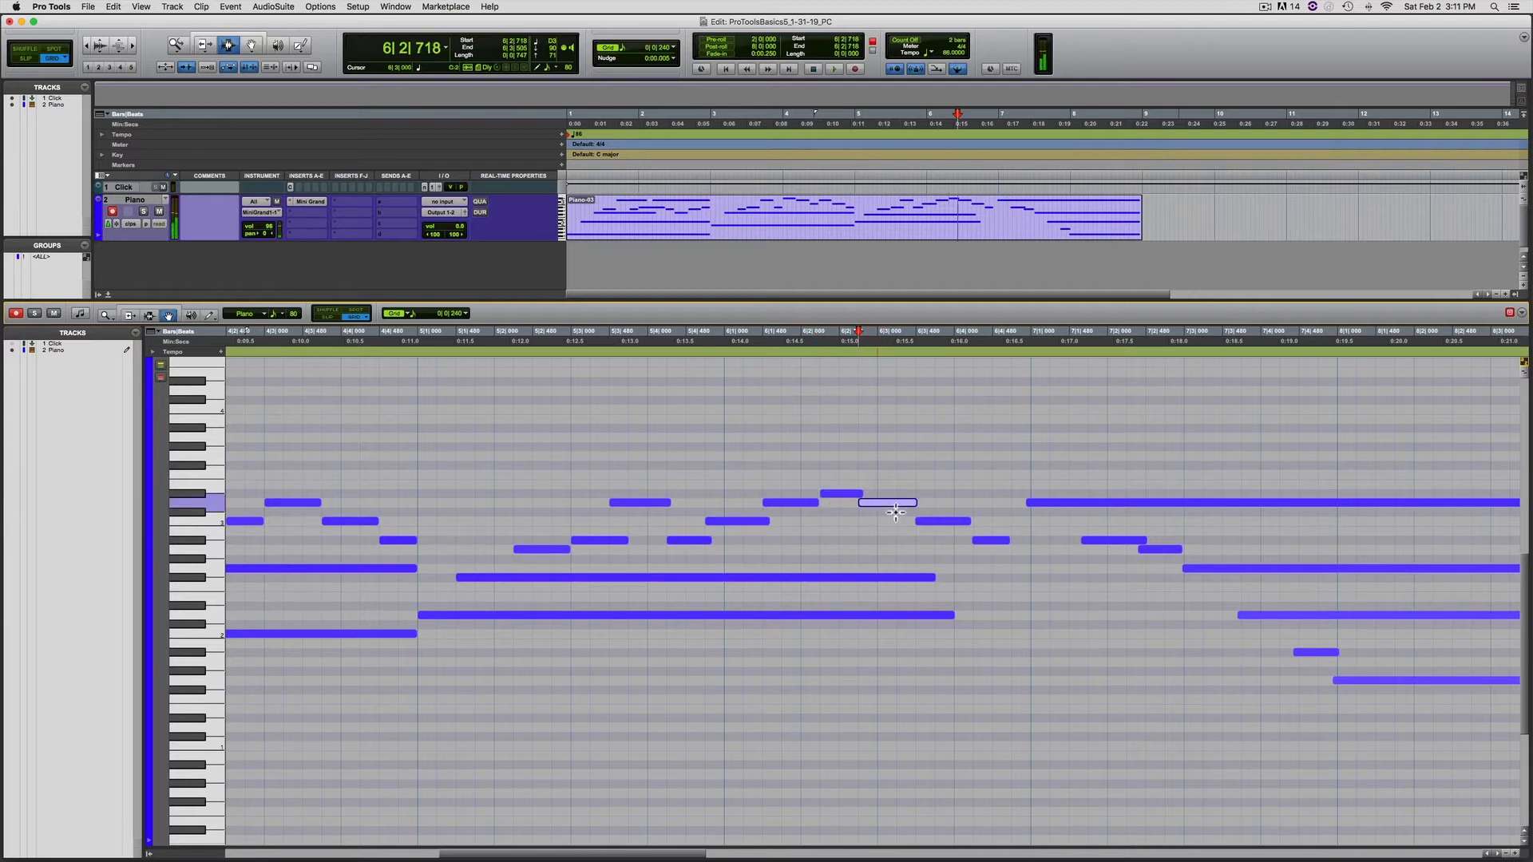
click(923, 523)
click(984, 542)
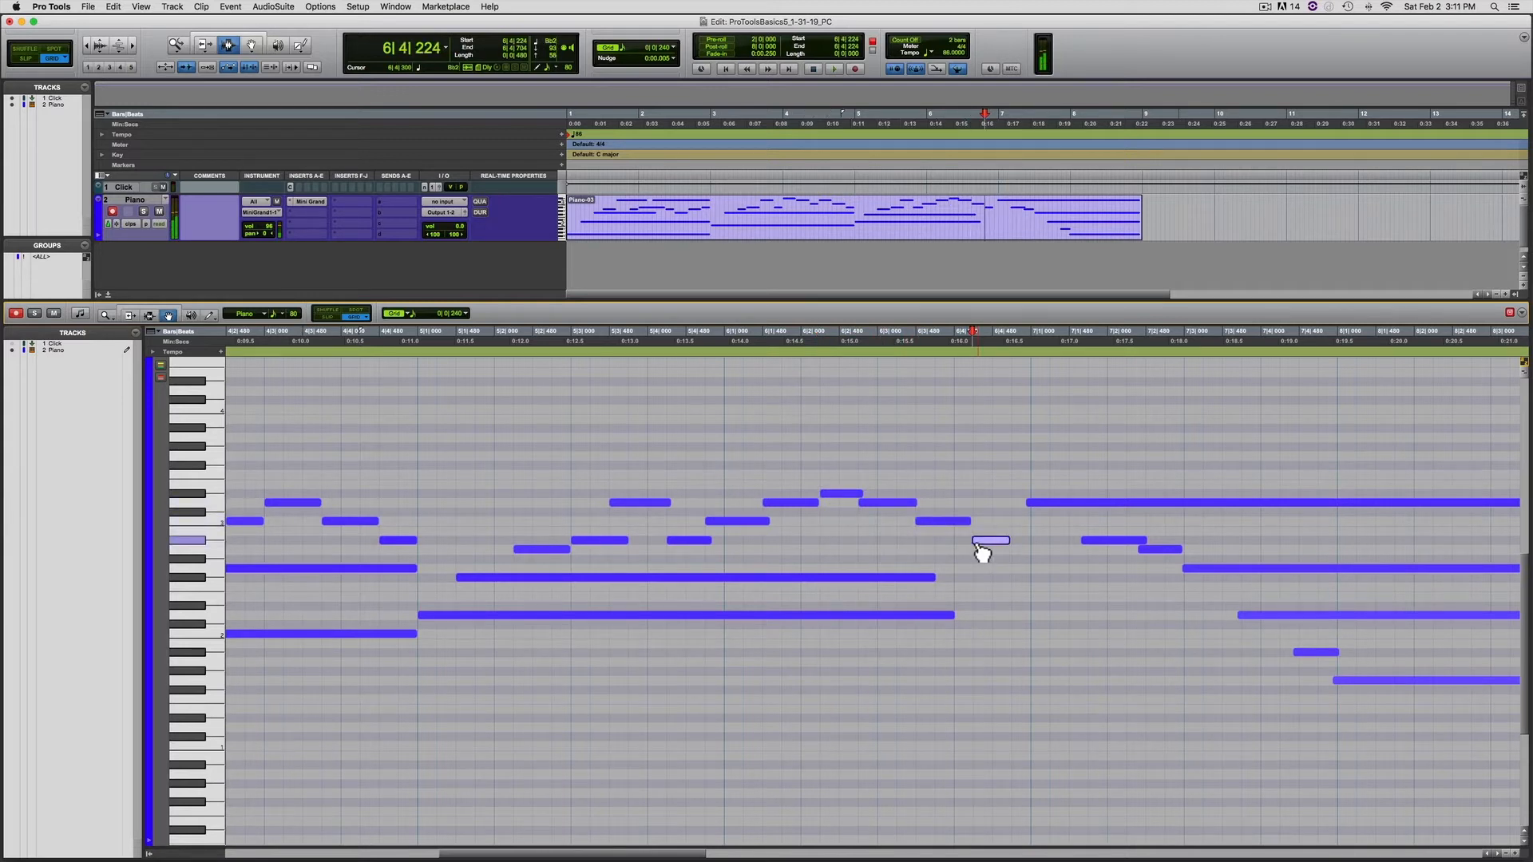
Snap the starts of the remaining notes from 7|1|000 to 8|1|000 onto the grid and return to the session start.
click(1034, 503)
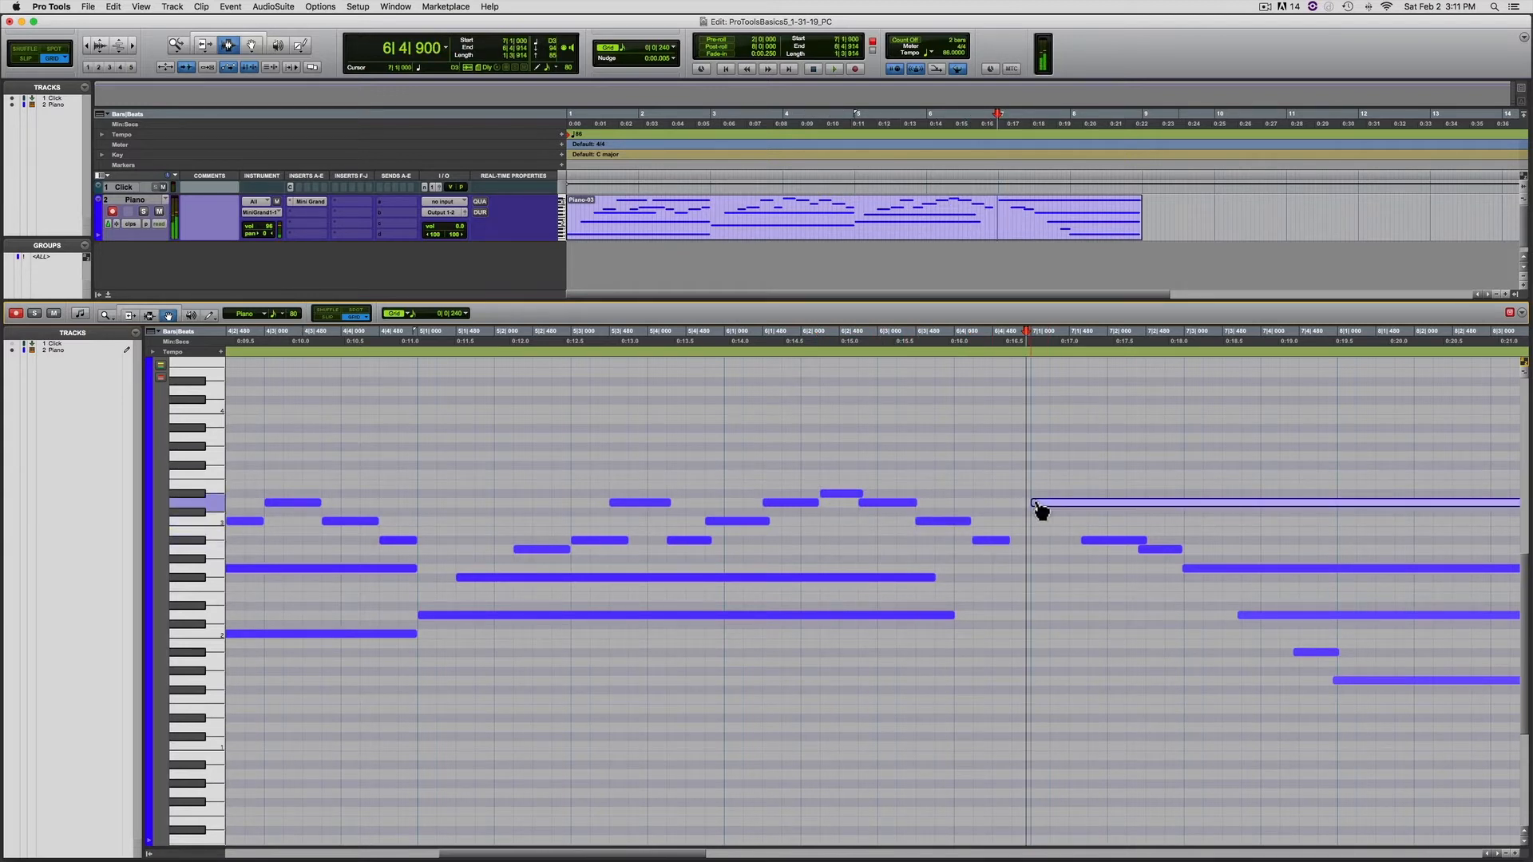
drag(1084, 541, 1196, 571)
click(1195, 567)
drag(1243, 617, 1229, 616)
drag(1303, 652, 1314, 653)
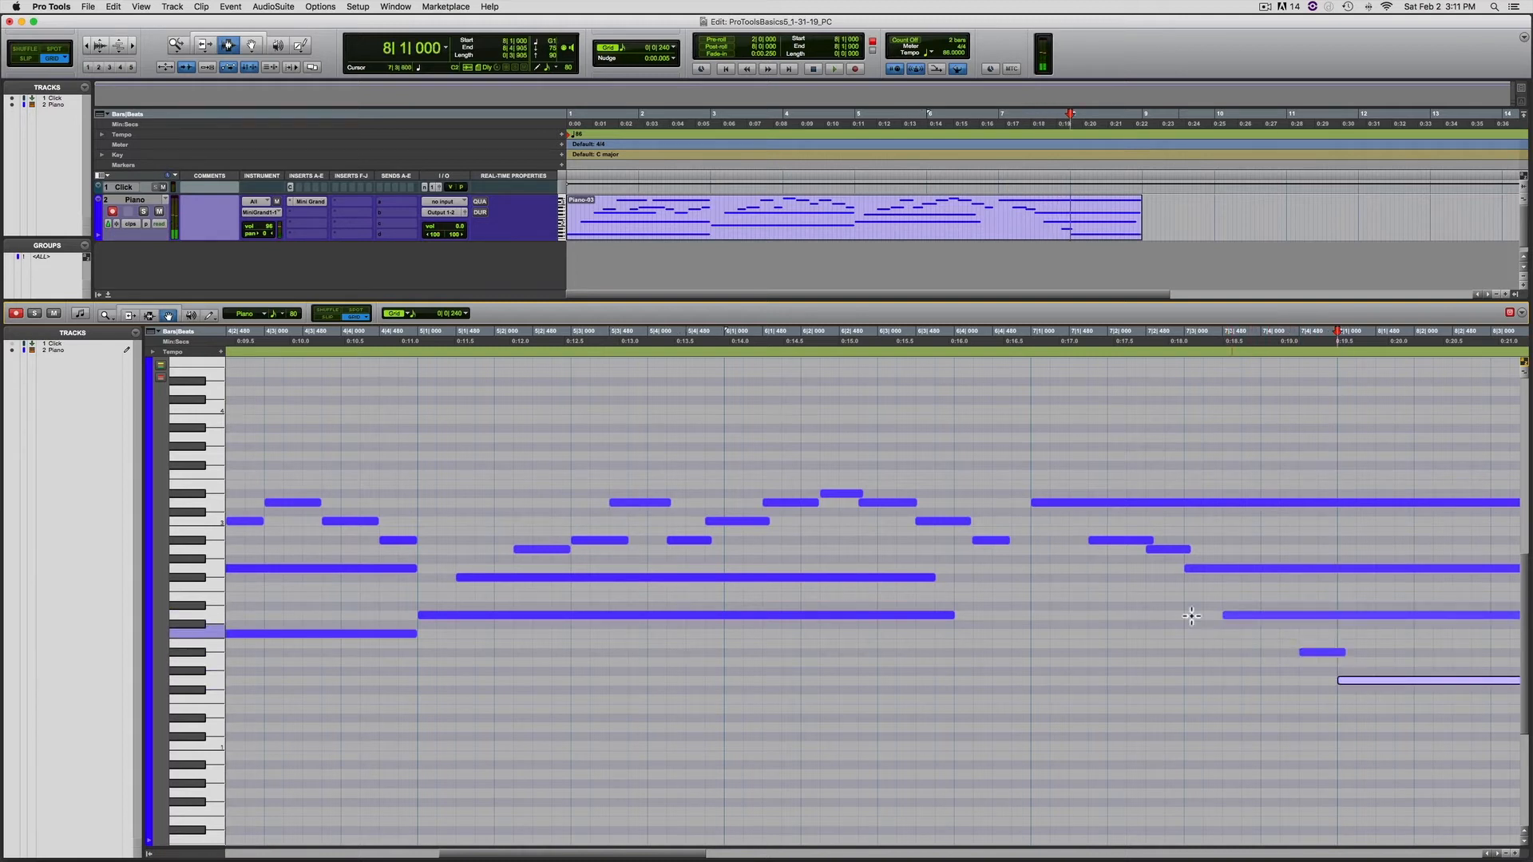
key(Return)
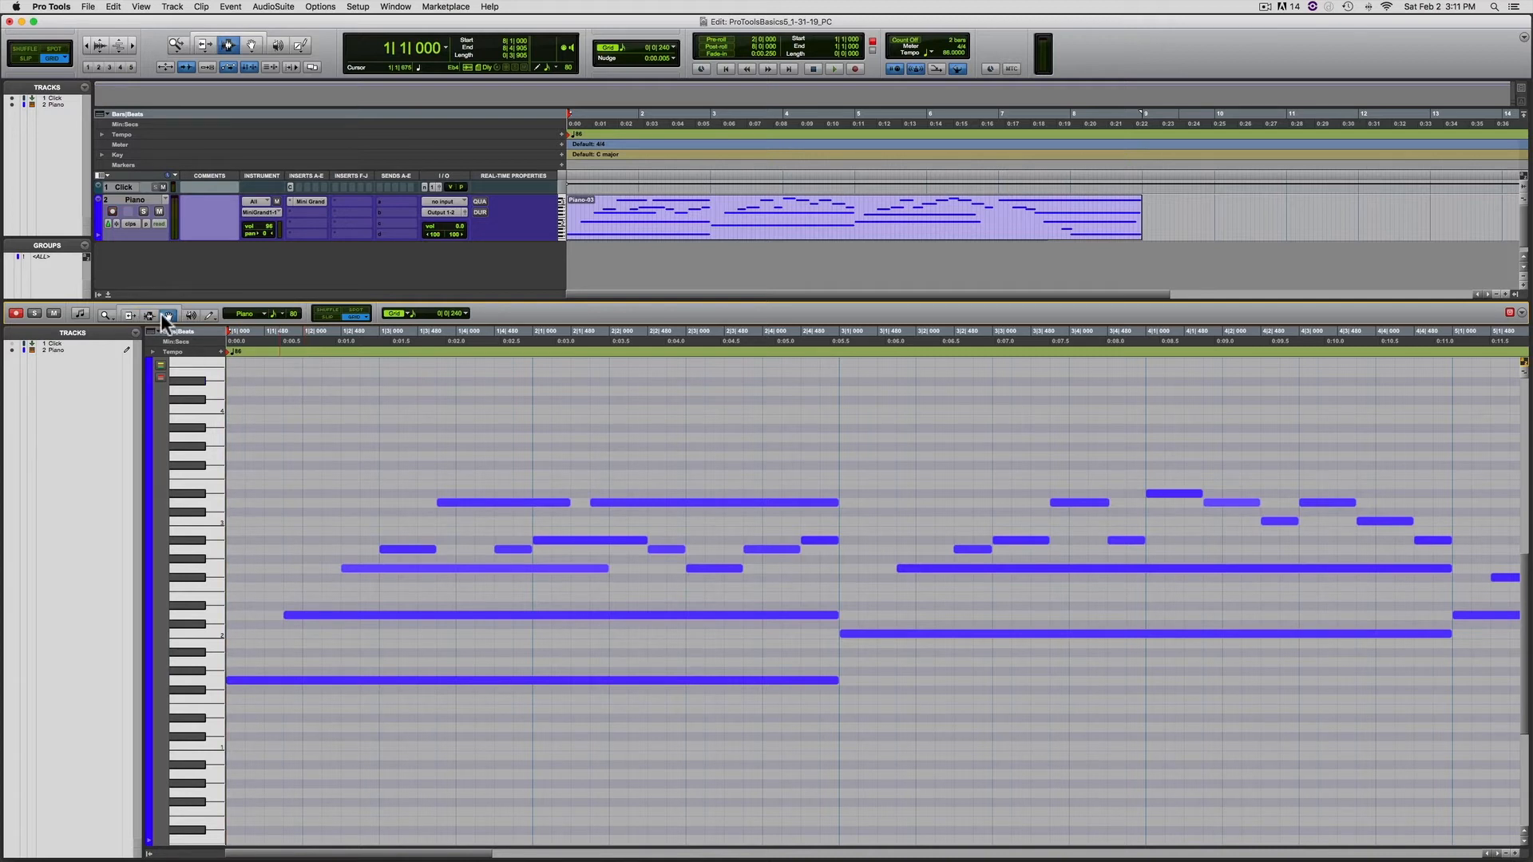
Check in the macOS keyboard preferences whether F1, F2, etc. act as standard function keys, and close the preferences.
scroll(162, 316, down, 5)
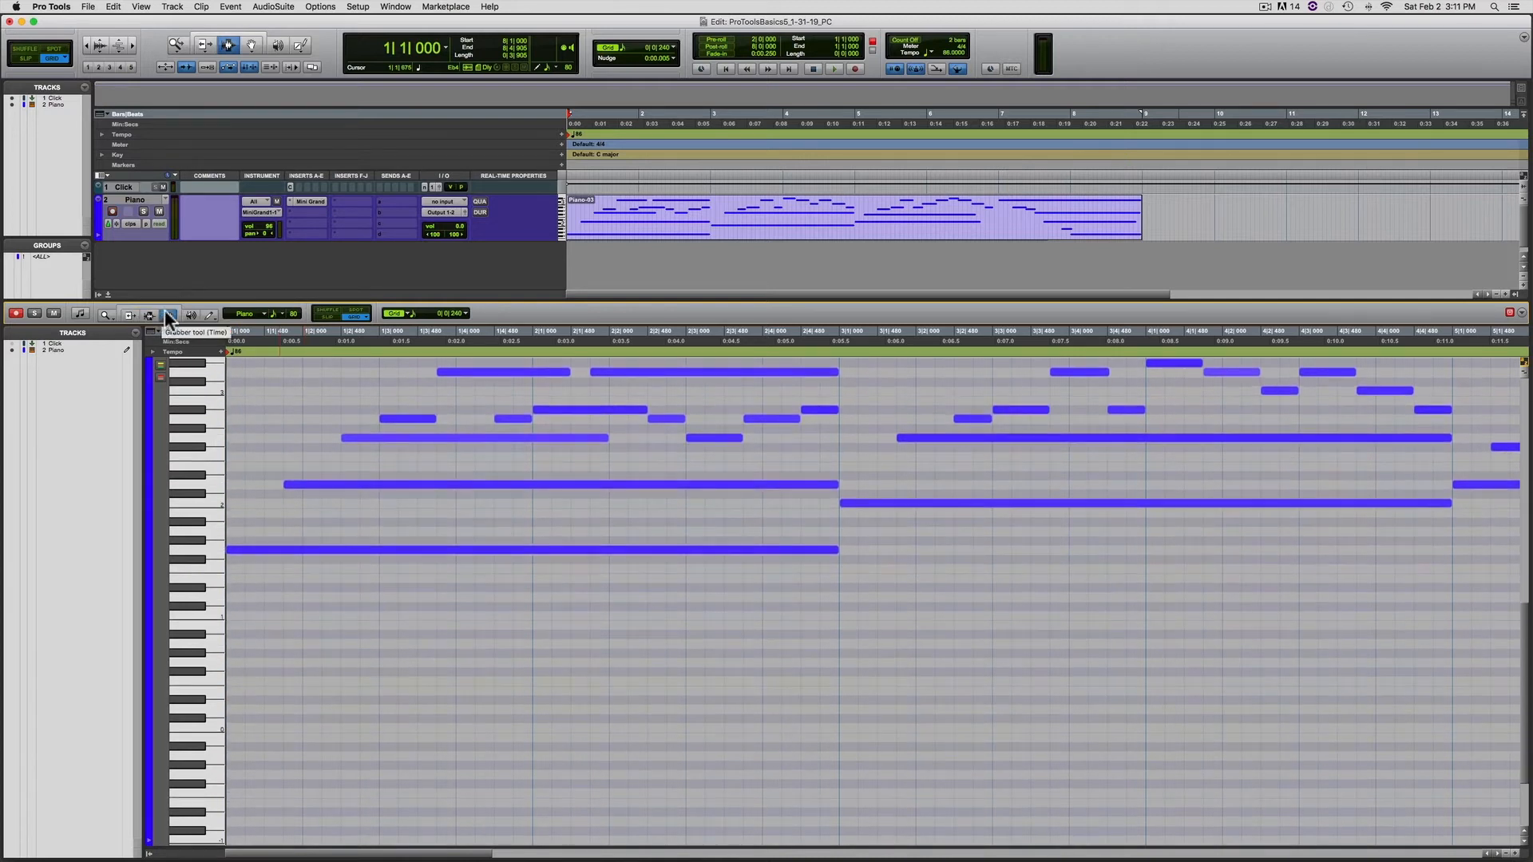
scroll(335, 184, down, 1)
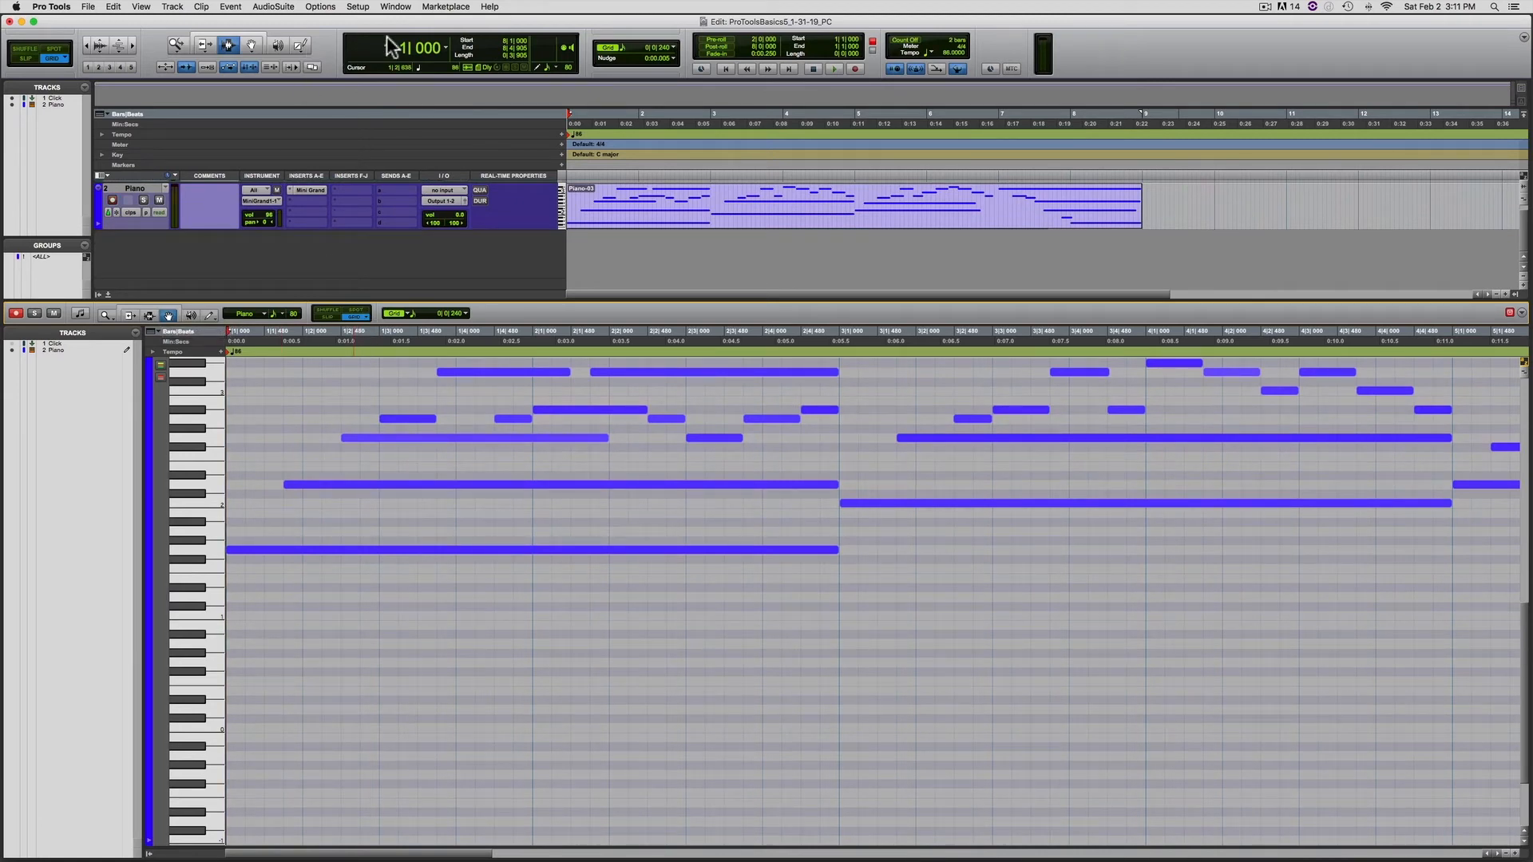
click(359, 7)
click(16, 6)
click(29, 37)
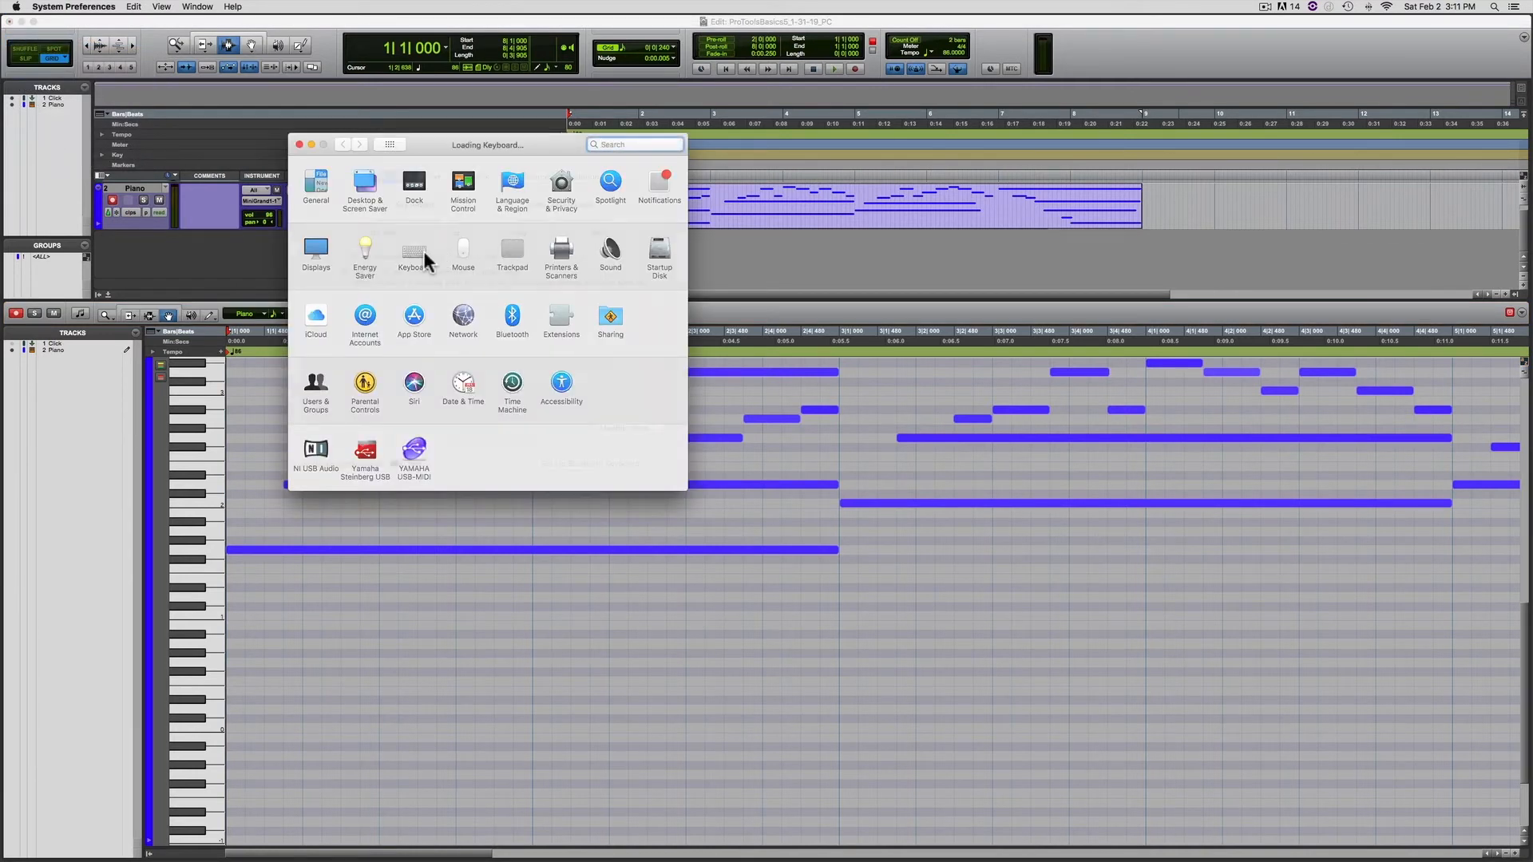
click(423, 251)
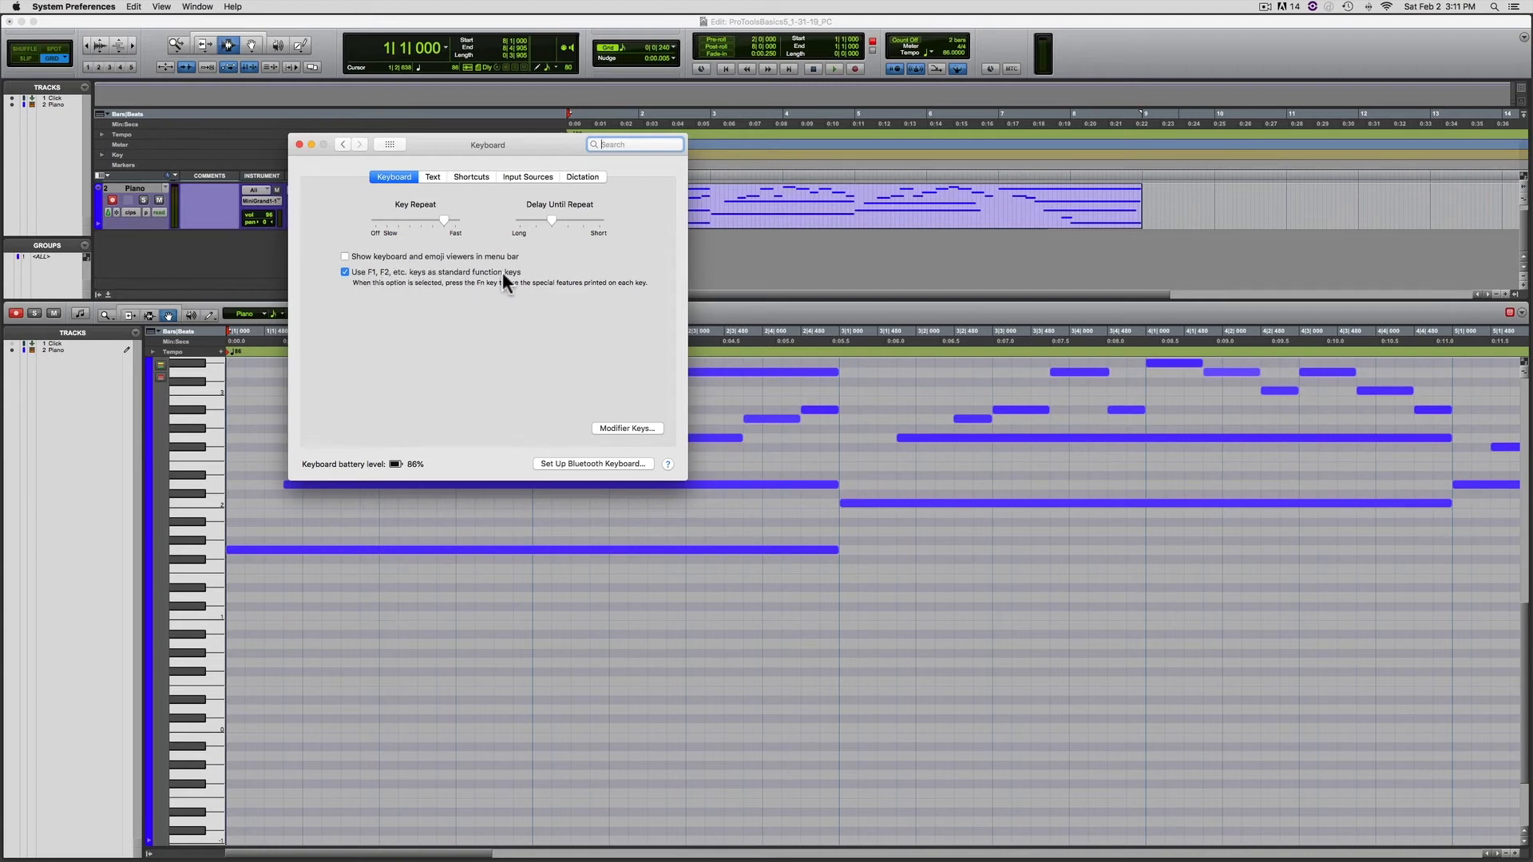
click(299, 145)
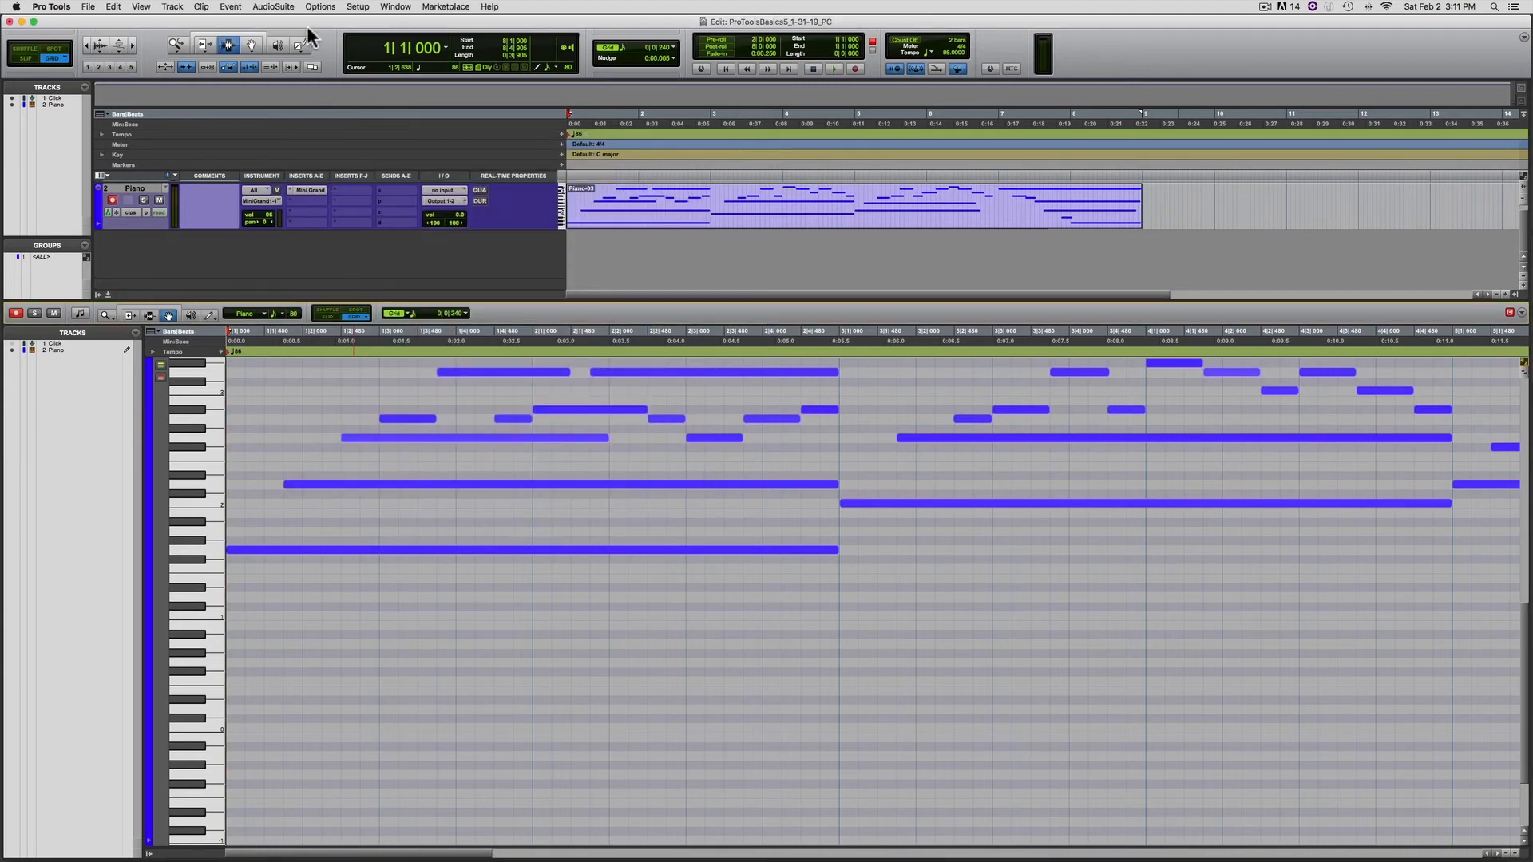
Switch the MIDI editor through the Trim, Selector and Grabber tools using their function-key assignments.
scroll(255, 399, up, 2)
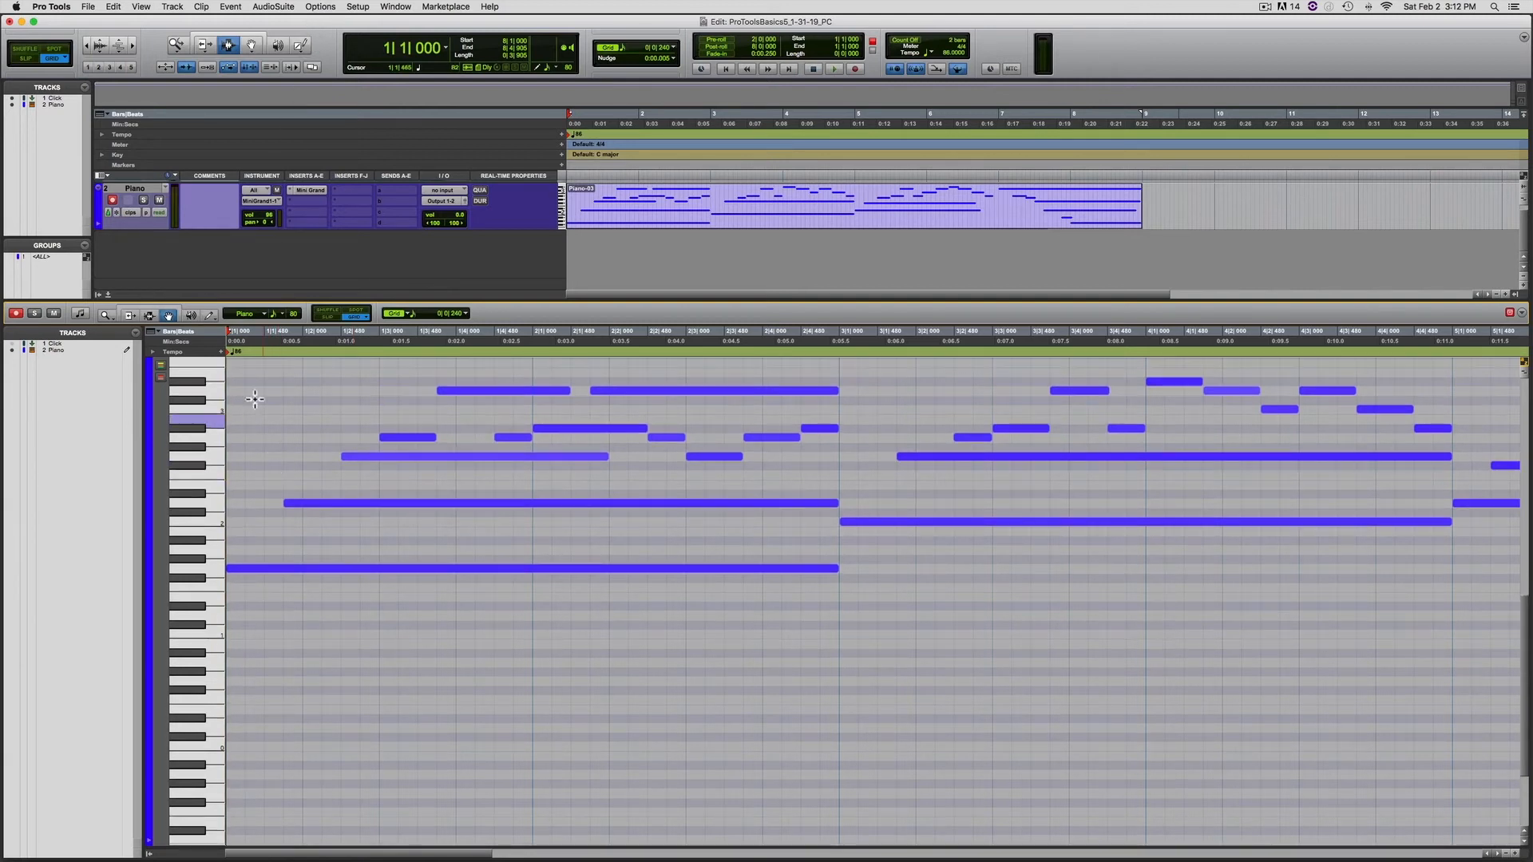
scroll(249, 396, up, 6)
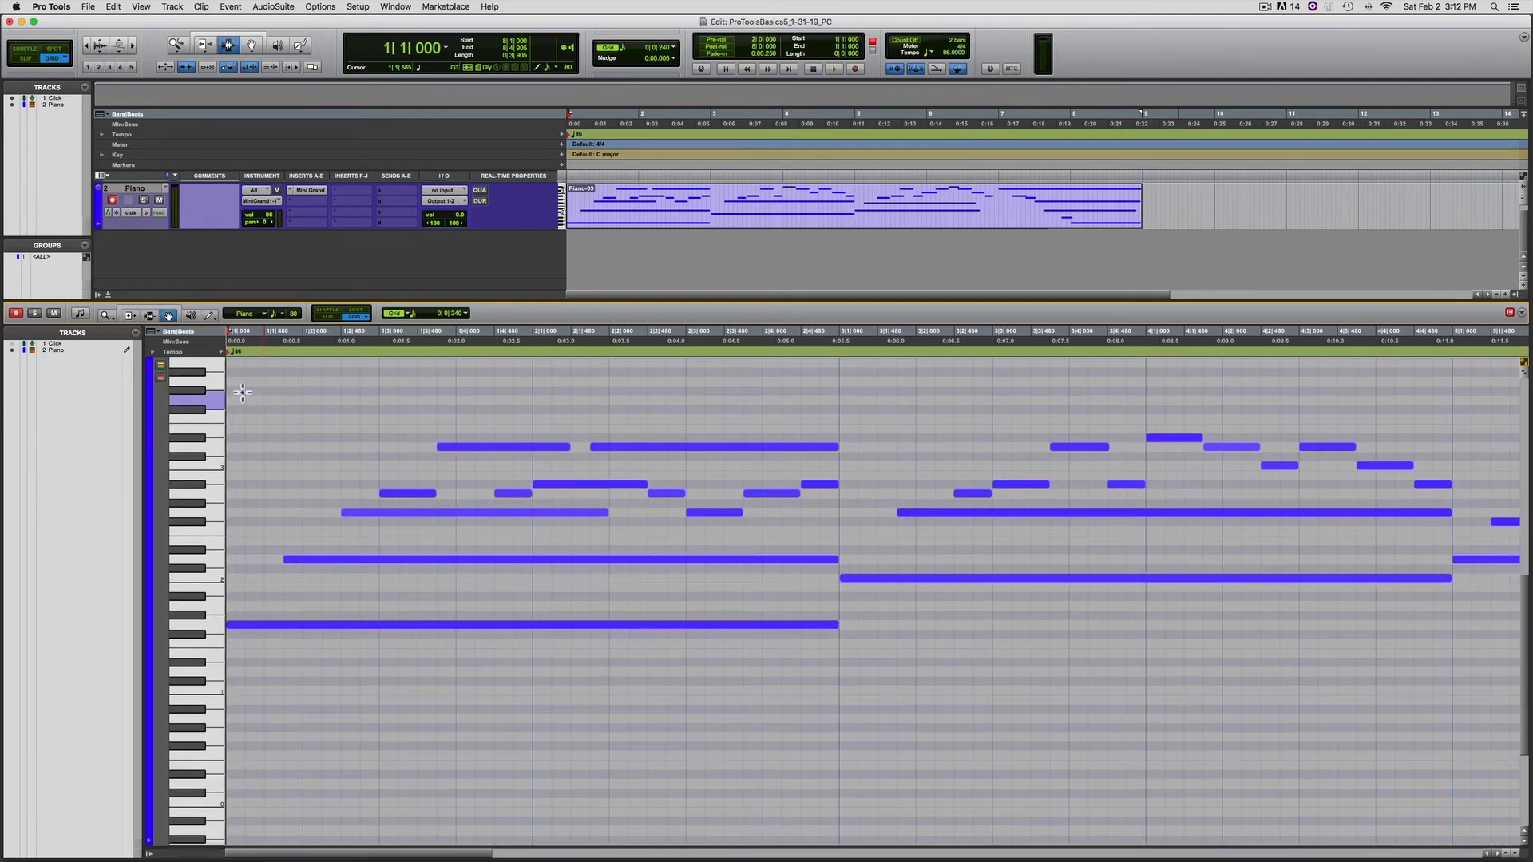
key(F6)
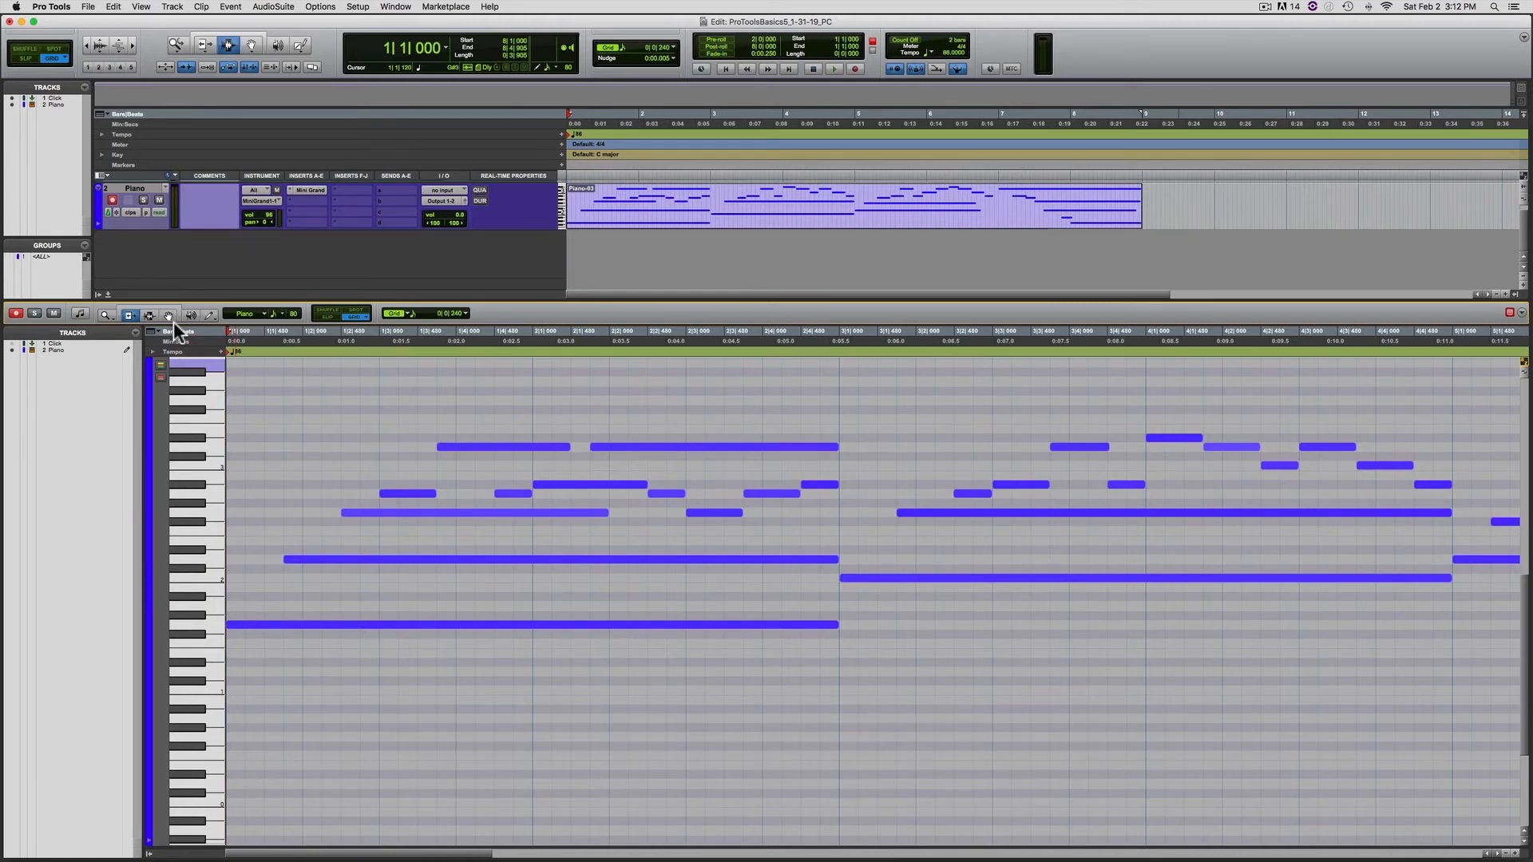
key(F7)
key(F8)
Cycle the MIDI editor through the Zoomer, Trim, Selector, Grabber, Scrubber and Pencil tools, and return to the Trim tool.
key(super)
key(super+1)
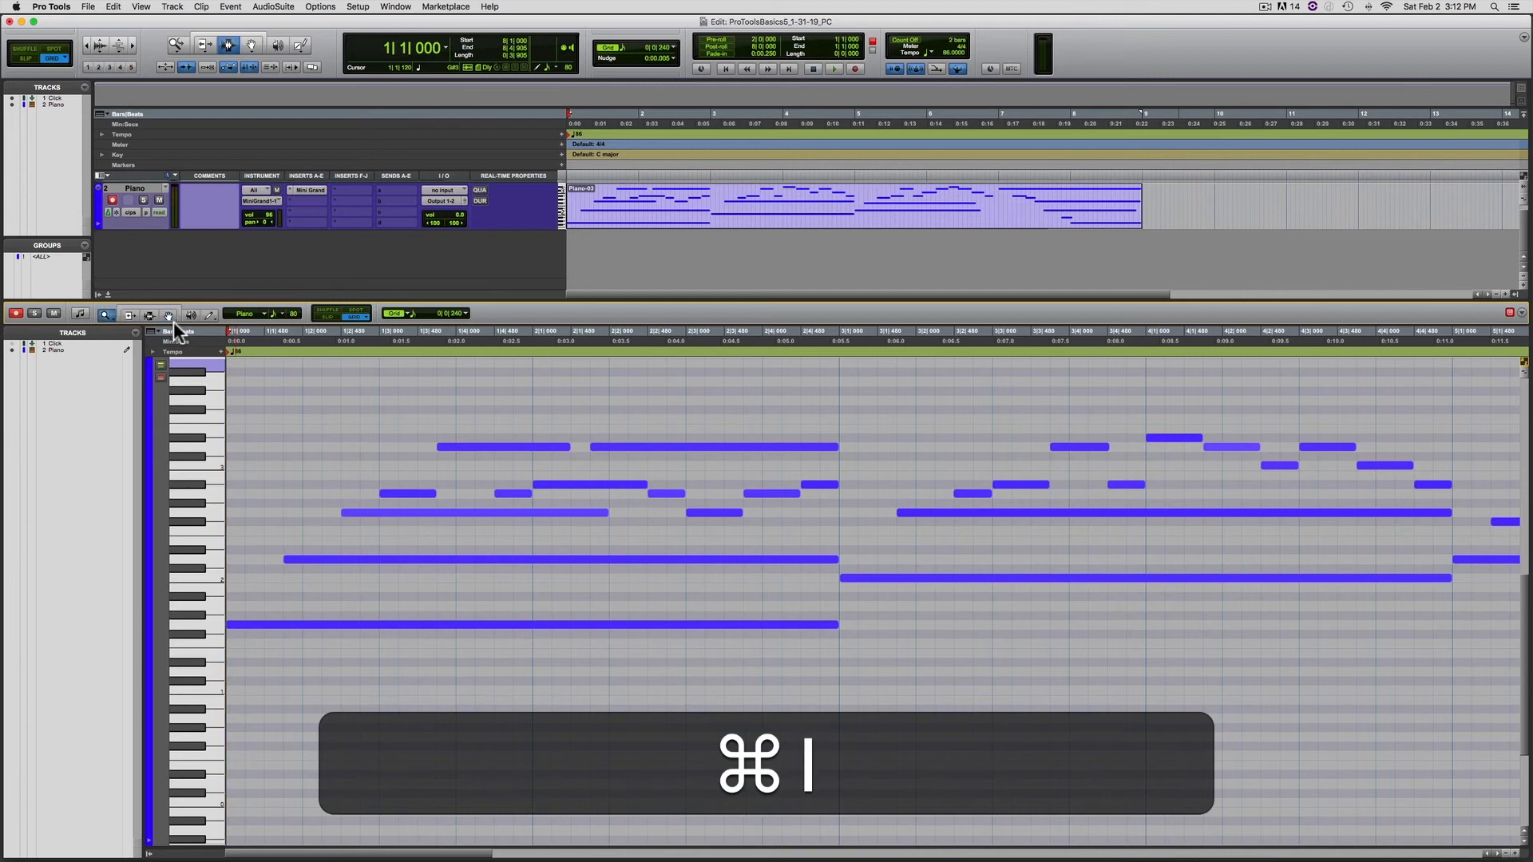
key(super+2)
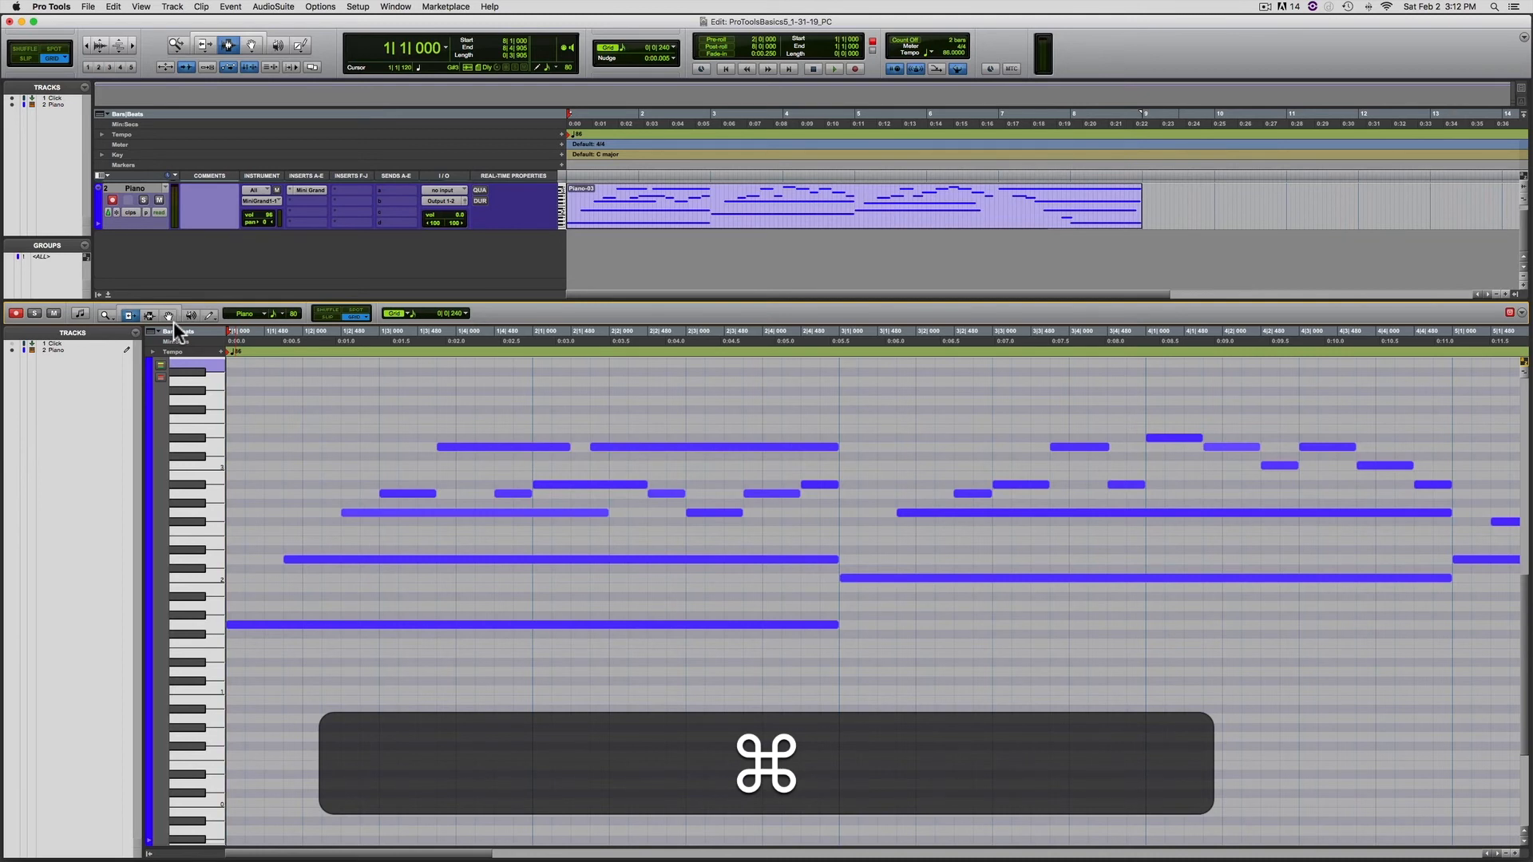
key(super+3)
key(super+4)
key(super+5)
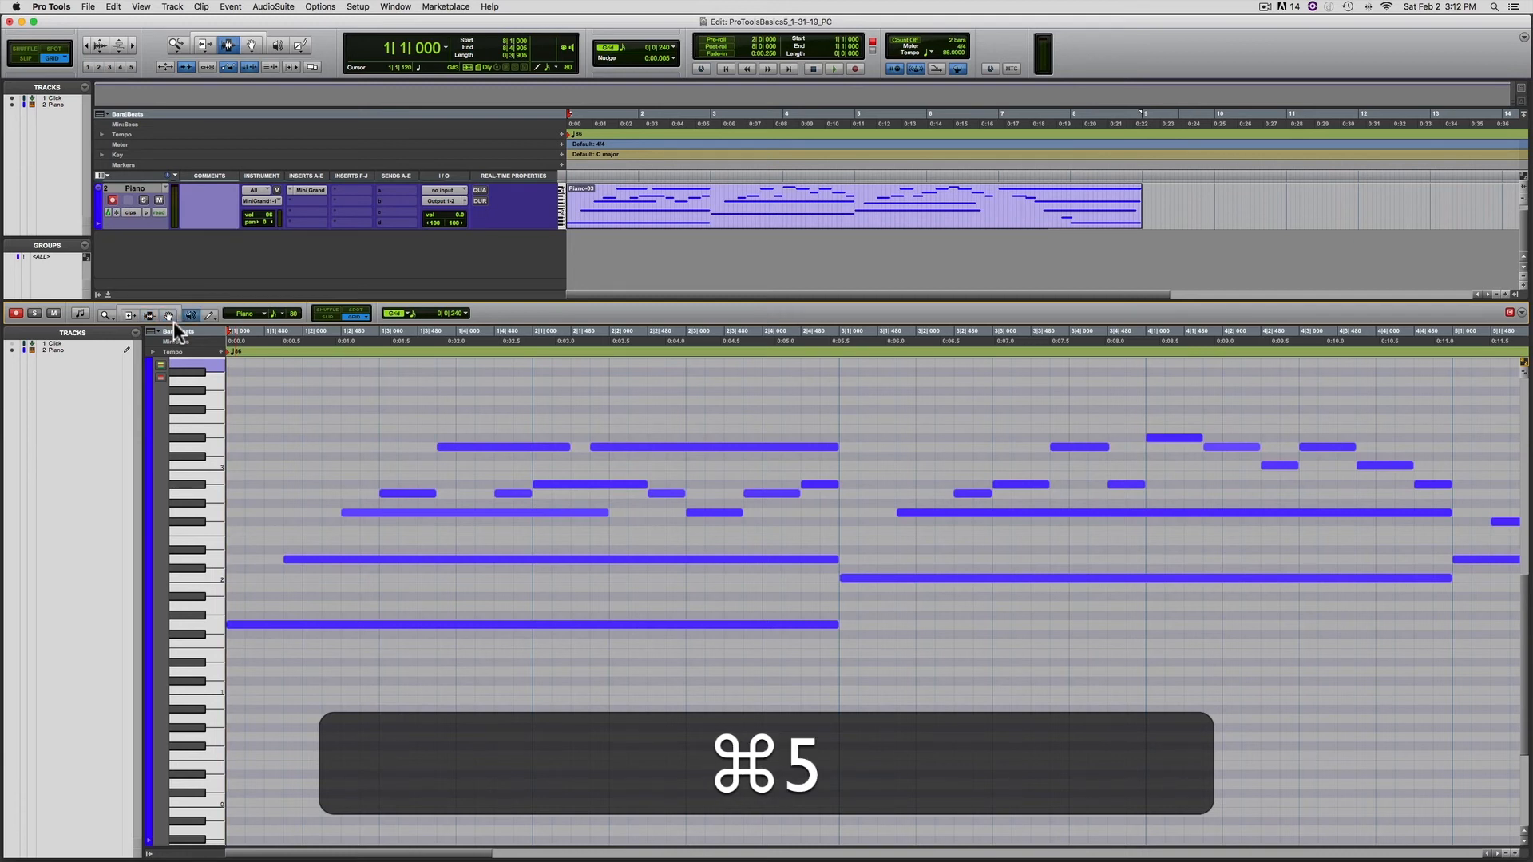
key(super+6)
key(super+2)
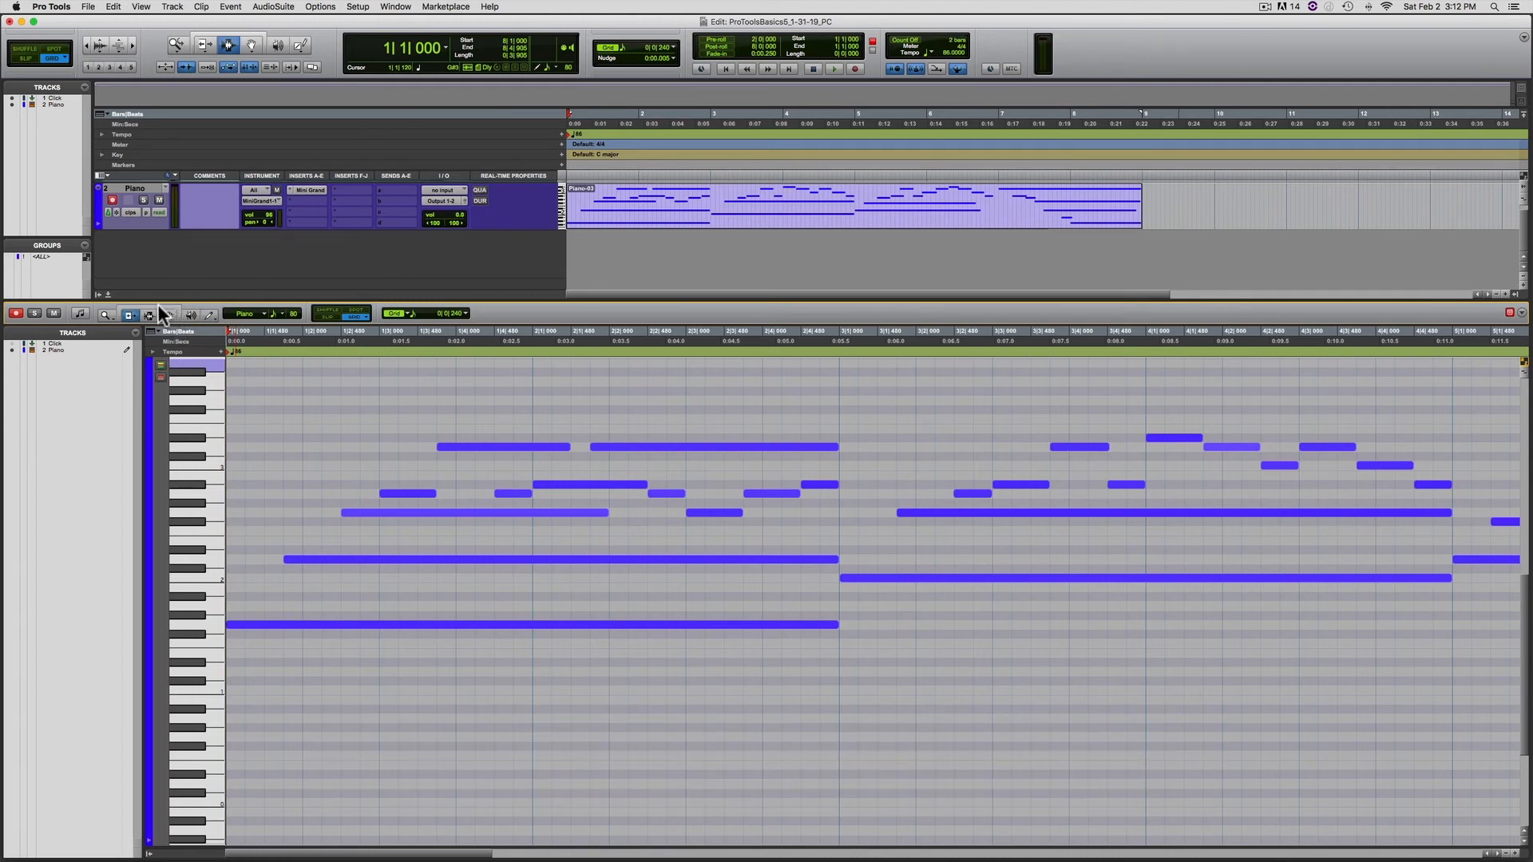
Activate the Smart Tool in the MIDI editor and switch back to the Trim tool alone.
click(132, 306)
key(super)
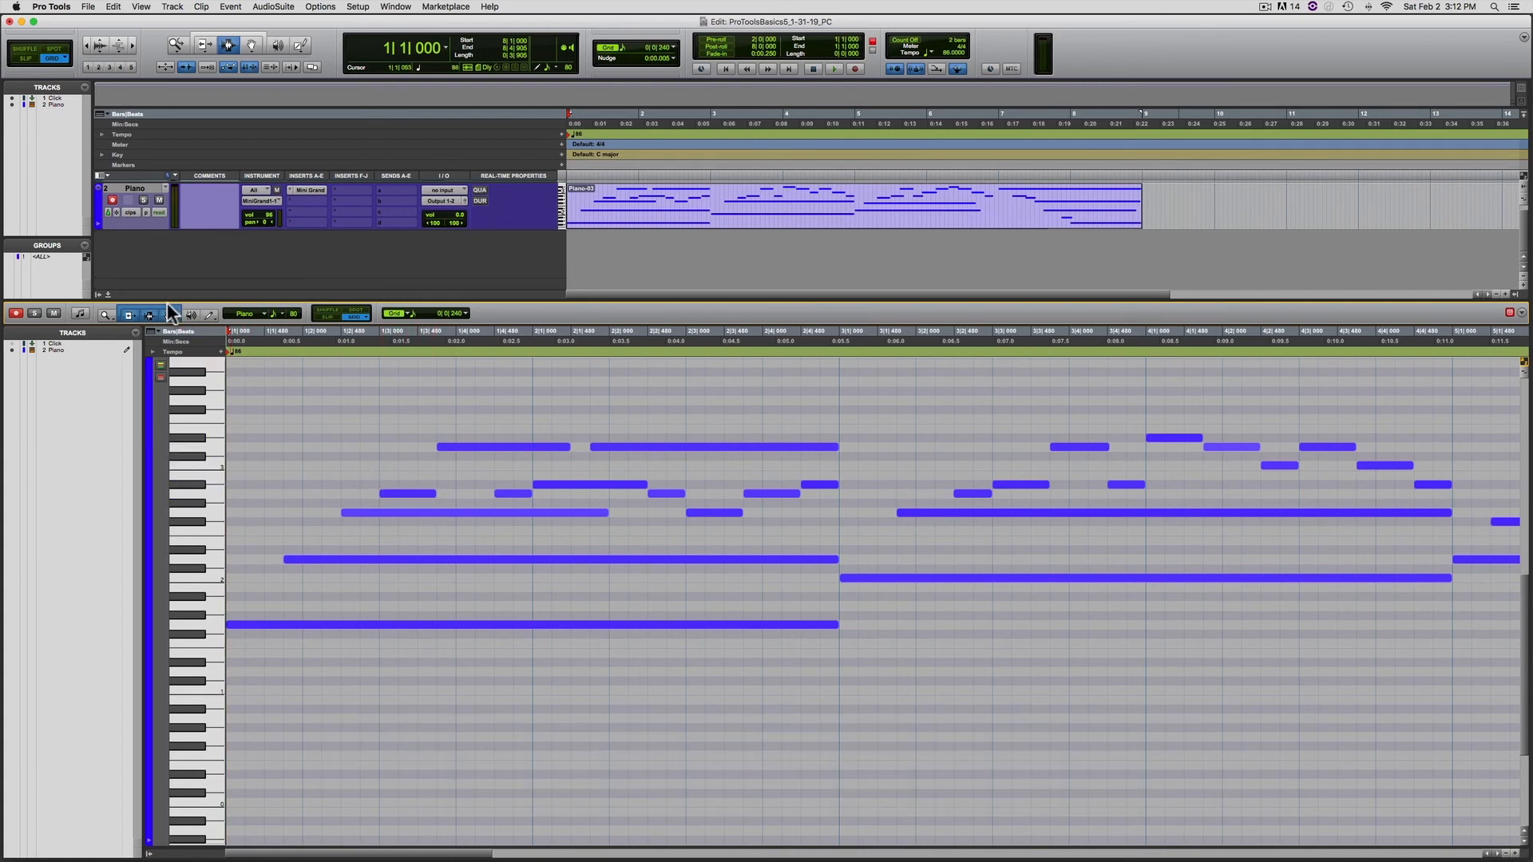
click(129, 317)
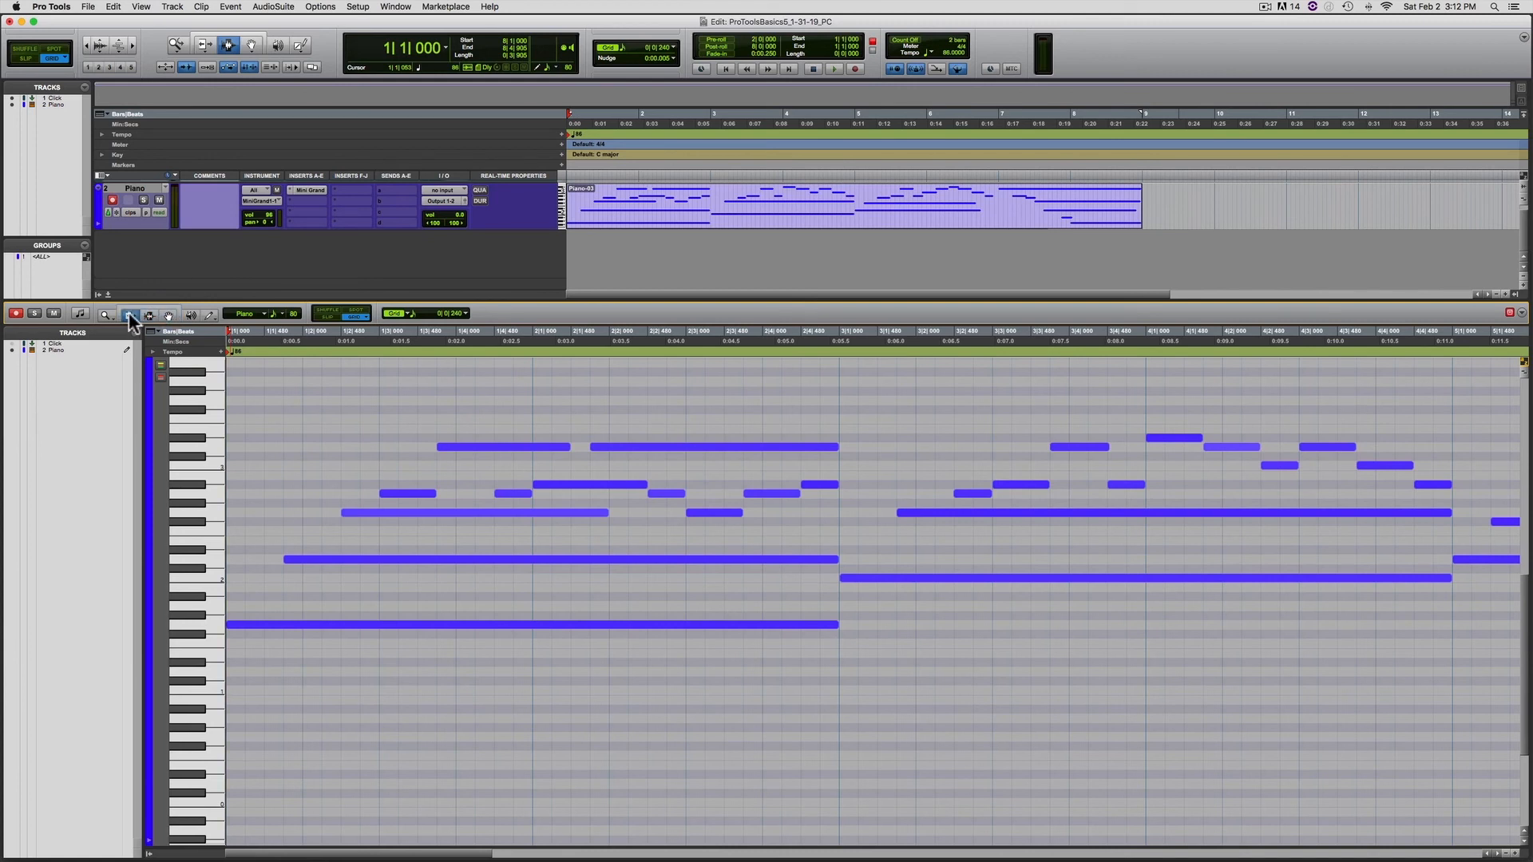
Alternate the MIDI editor between the Selector, Grabber and Trim tools, finishing on the Trim tool.
key(super)
key(super+3)
key(super+4)
key(super+3)
key(super+2)
key(super+4)
key(super+2)
key(super+4)
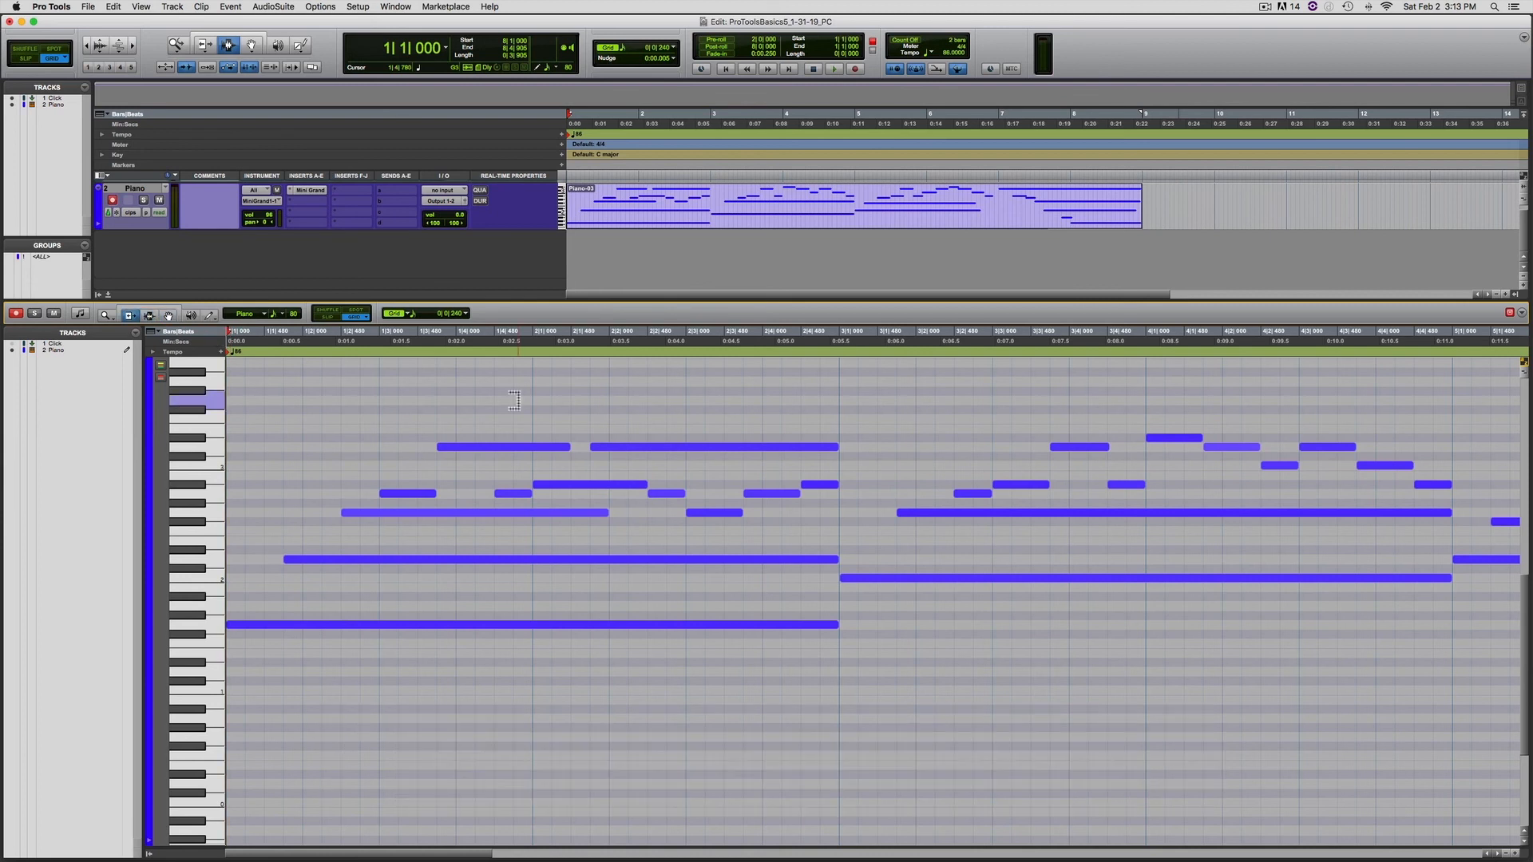